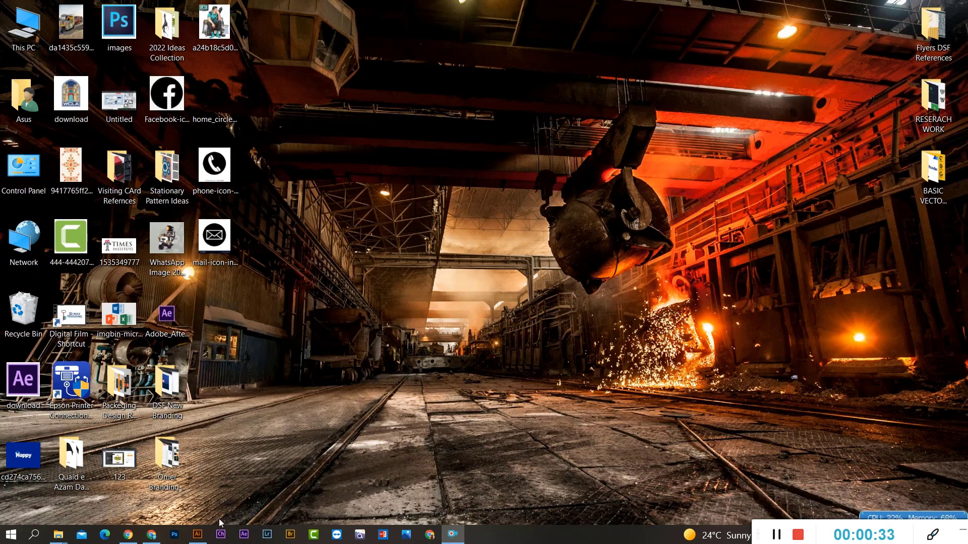
Switch to Illustrator and examine the finished 29 typography illusion artwork, both close up and as a whole
left_click(196, 540)
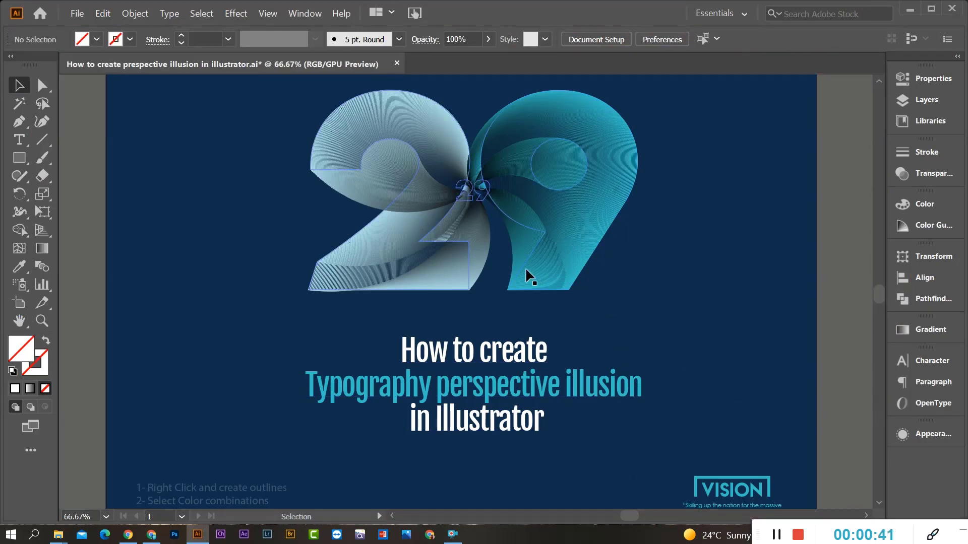
scroll(522, 278, "down", 2)
scroll(523, 249, "up", 1)
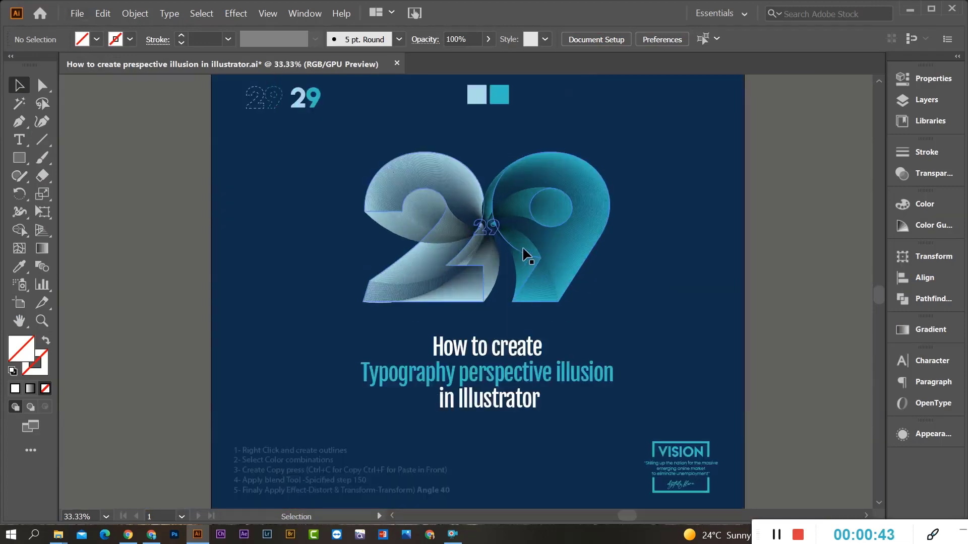
scroll(522, 255, "up", 2)
scroll(520, 252, "down", 1)
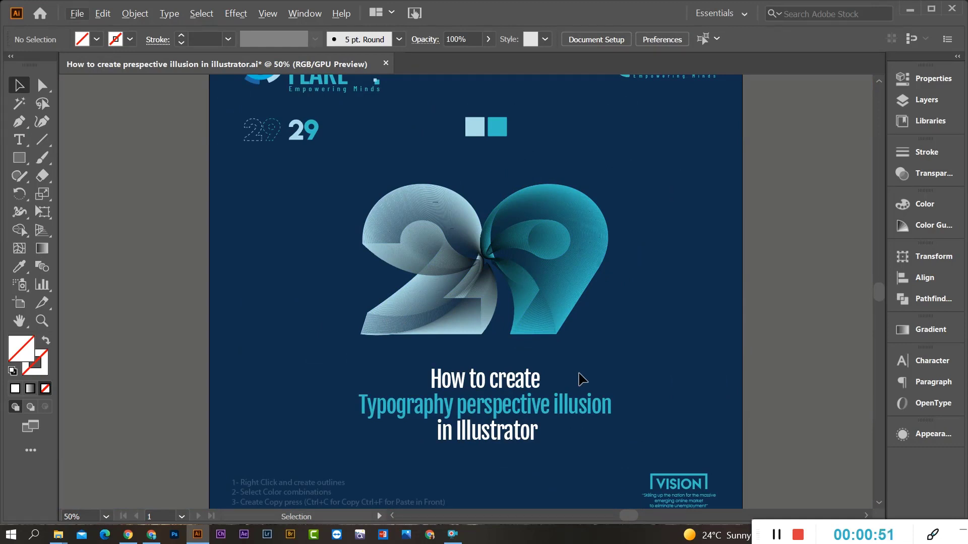
scroll(322, 294, "down", 2)
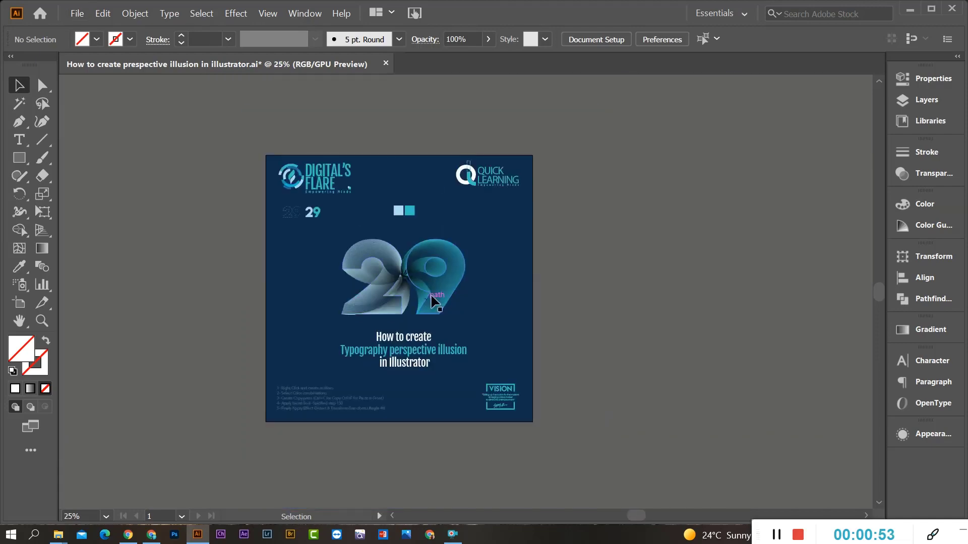
scroll(387, 275, "up", 2)
scroll(387, 281, "up", 2)
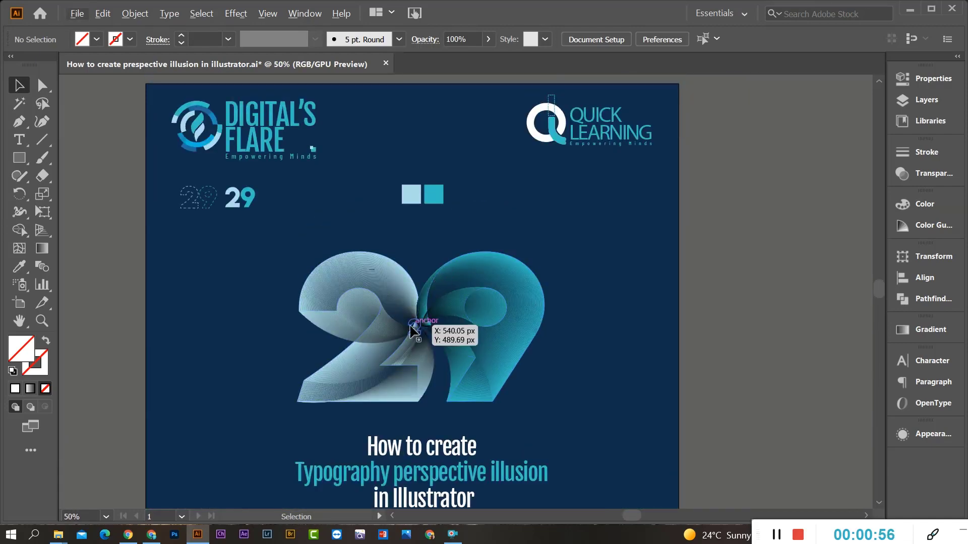
scroll(532, 388, "down", 1)
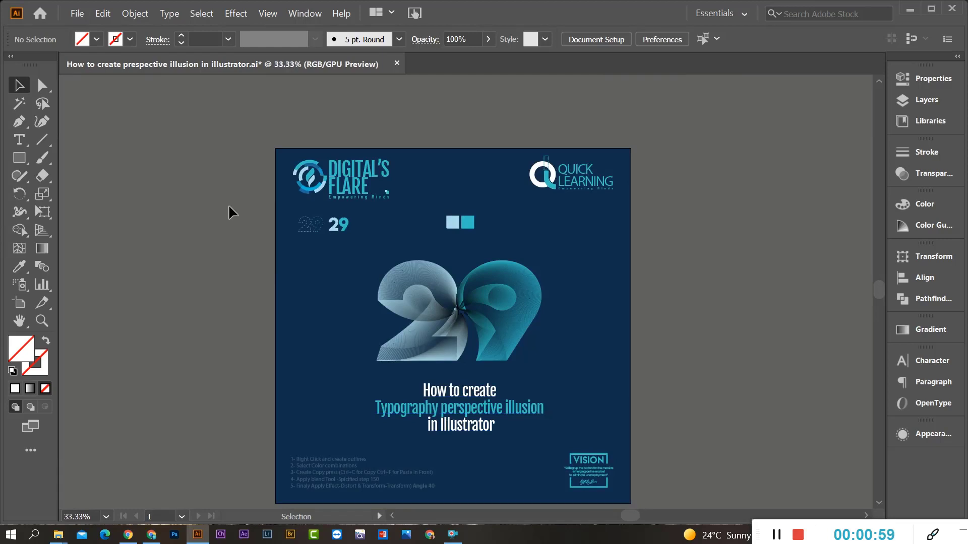
Create a new document named Illusion Lecture, 1080 x 1080 px, with two artboards
left_click(68, 11)
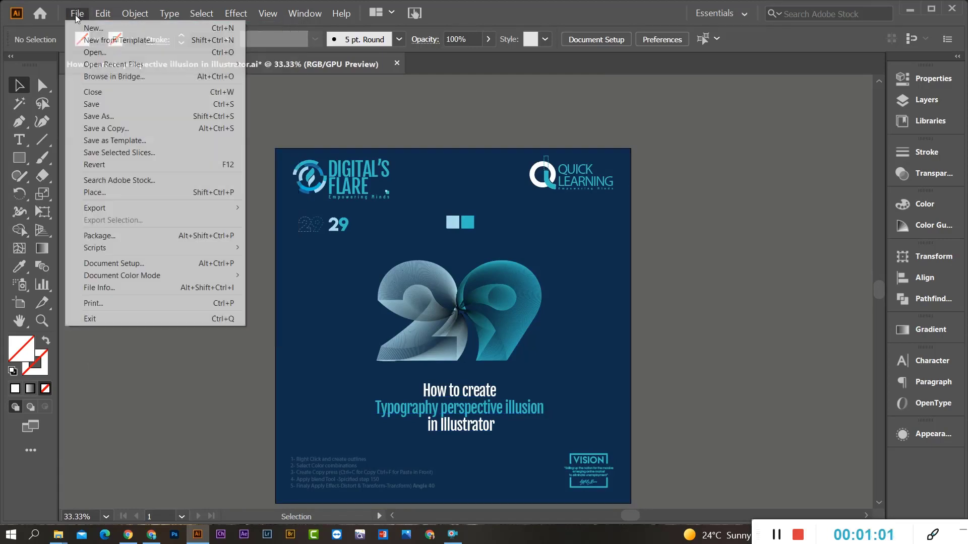
left_click(75, 15)
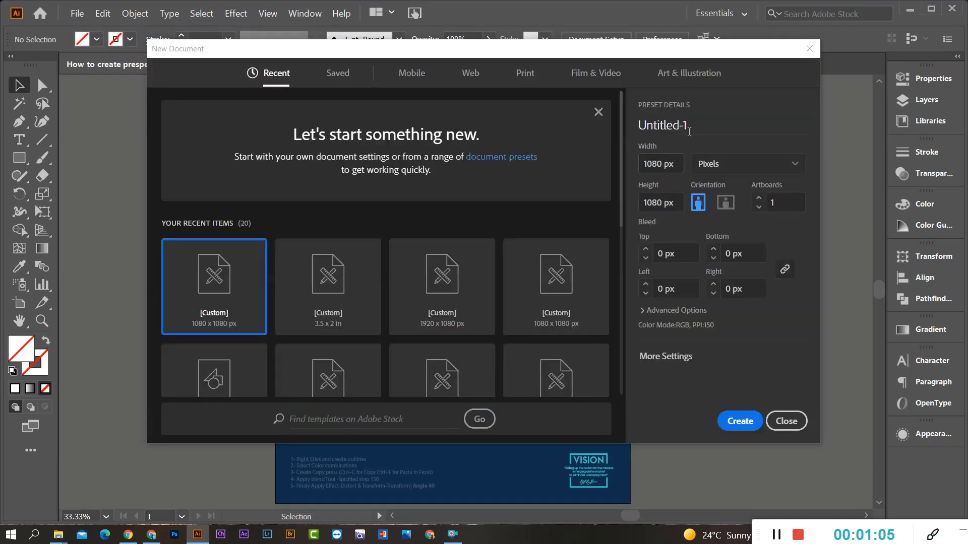
left_click(689, 132)
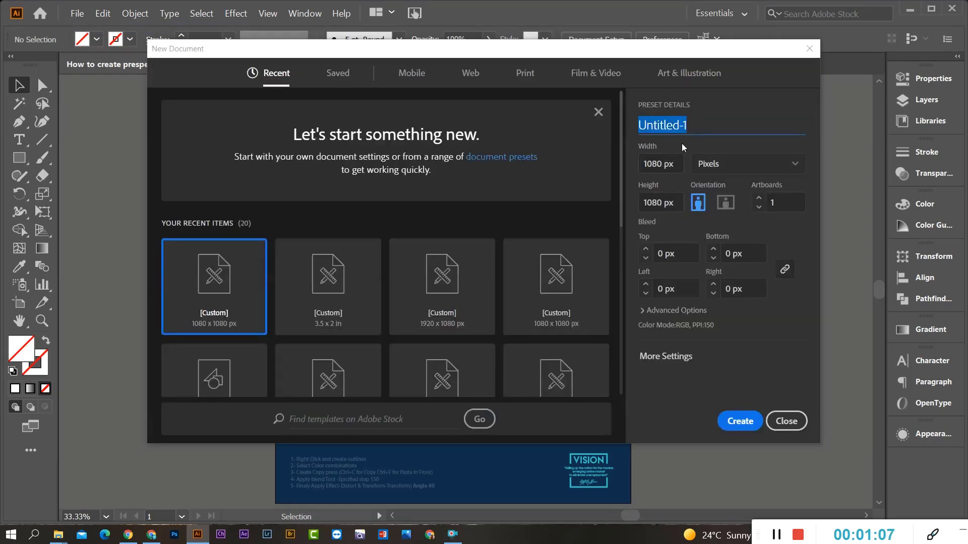
type("Illus")
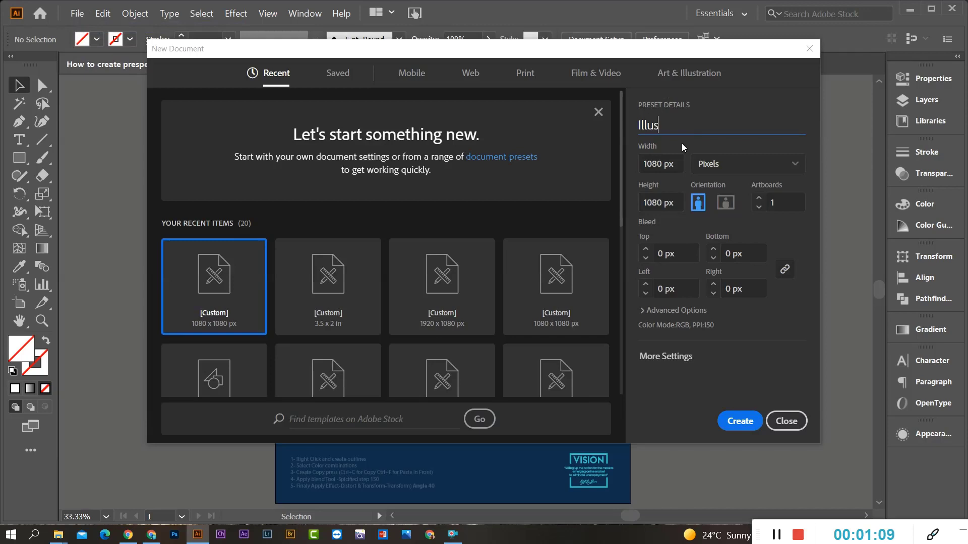
type("ion Lect")
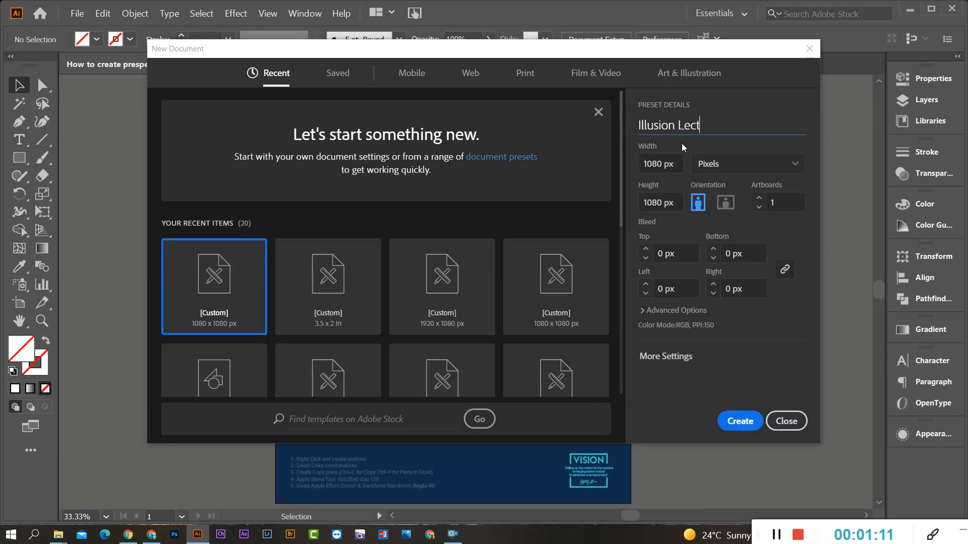
type("ure")
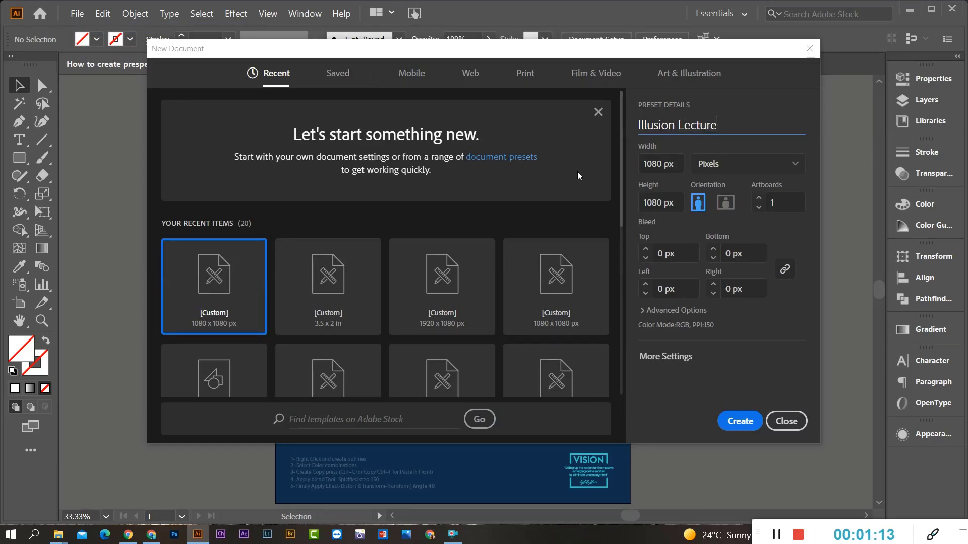
left_click(758, 198)
left_click(740, 421)
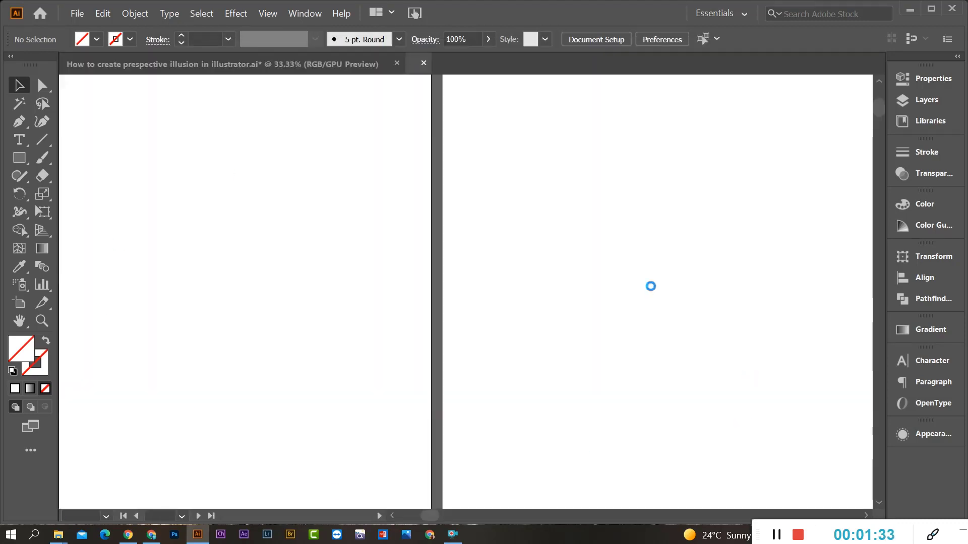
scroll(524, 328, "down", 1)
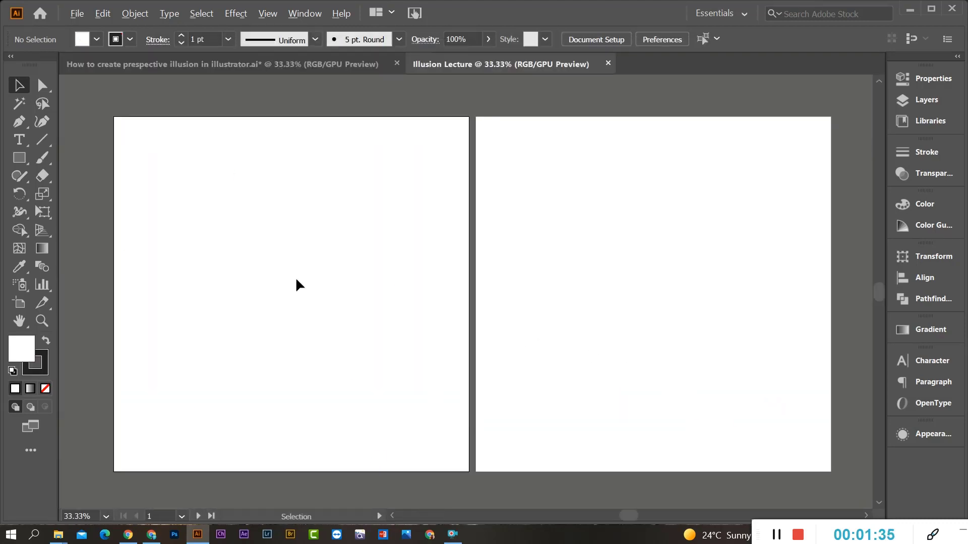
scroll(691, 323, "down", 1)
scroll(527, 358, "up", 1)
scroll(504, 353, "up", 1)
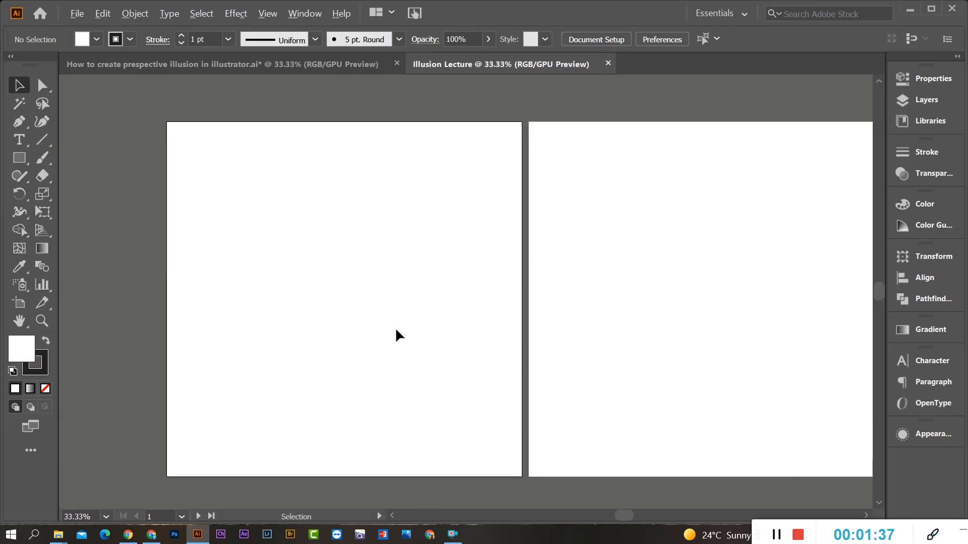
scroll(395, 330, "down", 1)
scroll(478, 337, "up", 1)
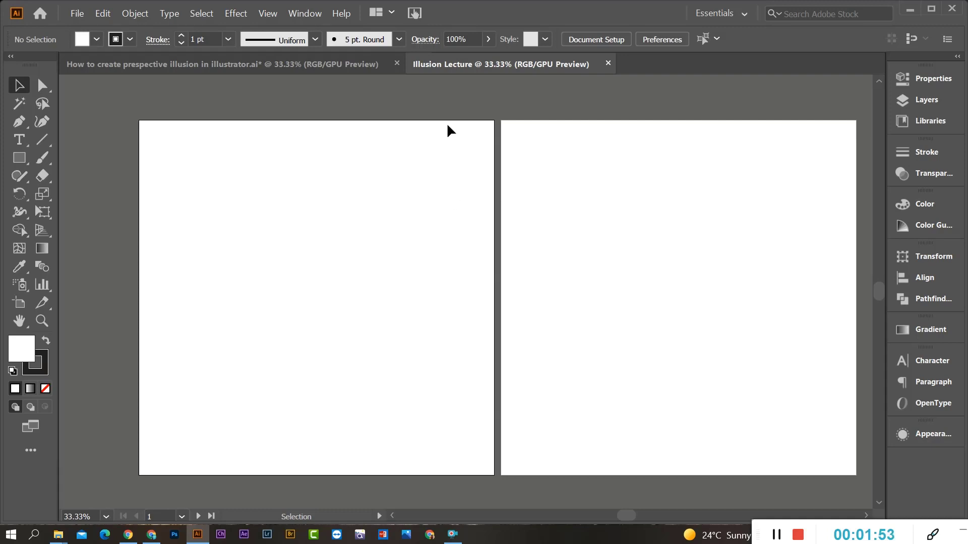
scroll(422, 249, "down", 2)
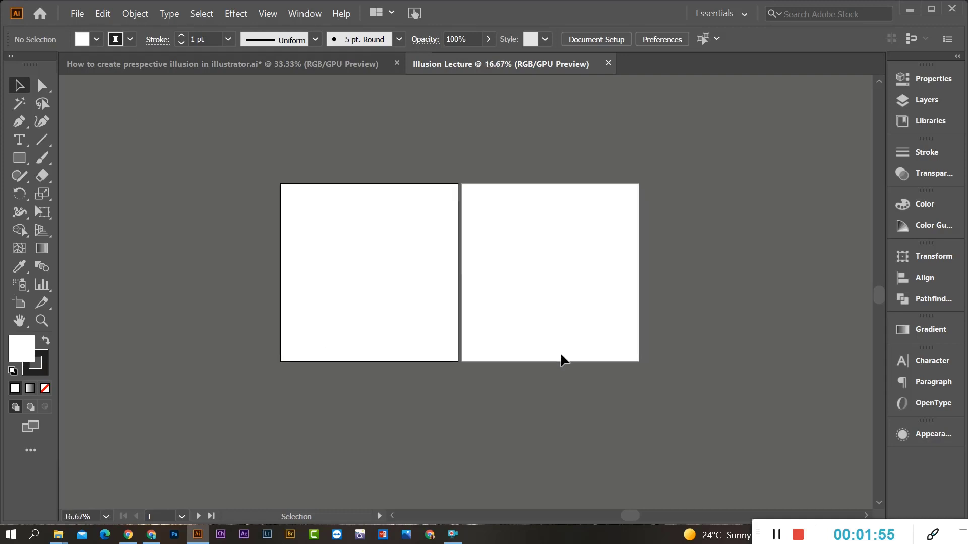
scroll(373, 313, "up", 2)
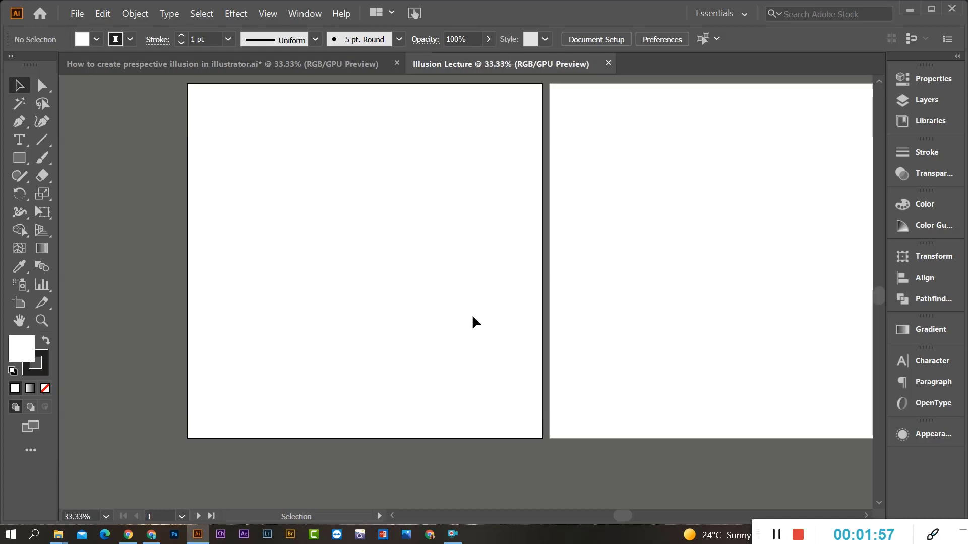
In the finished illusion document, unlock all objects and select the dark blue background, the two header logos and the two colour swatches
left_click(283, 67)
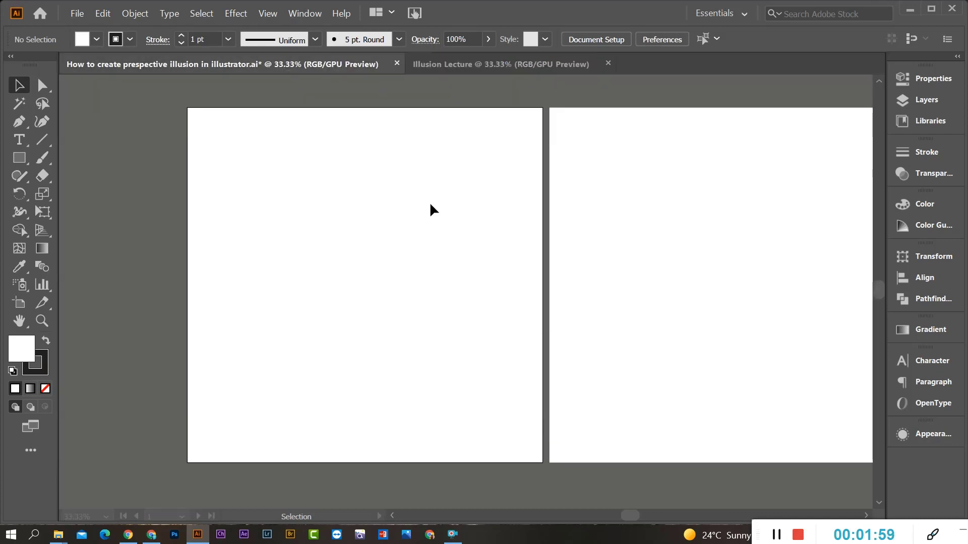
scroll(545, 198, "down", 1)
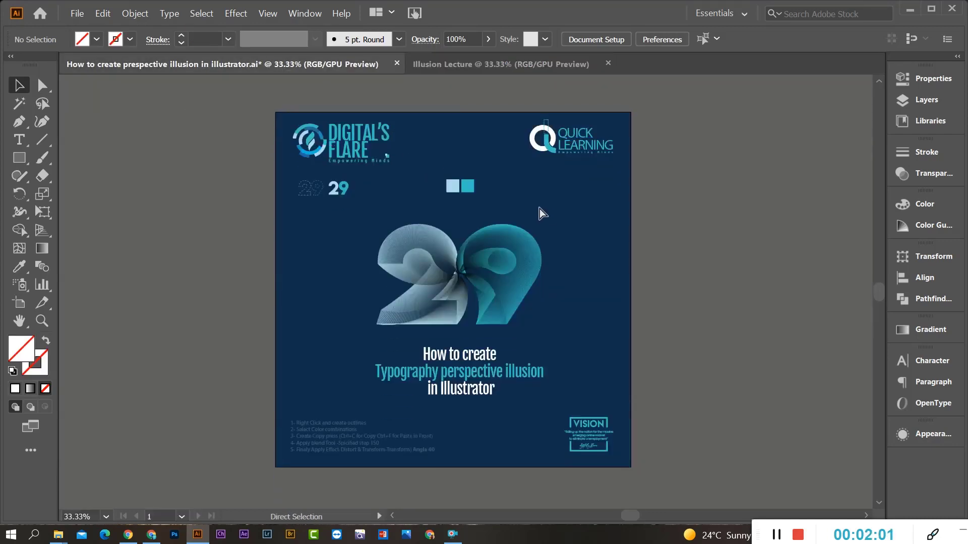
key("ctrl+alt+2")
left_click(691, 233)
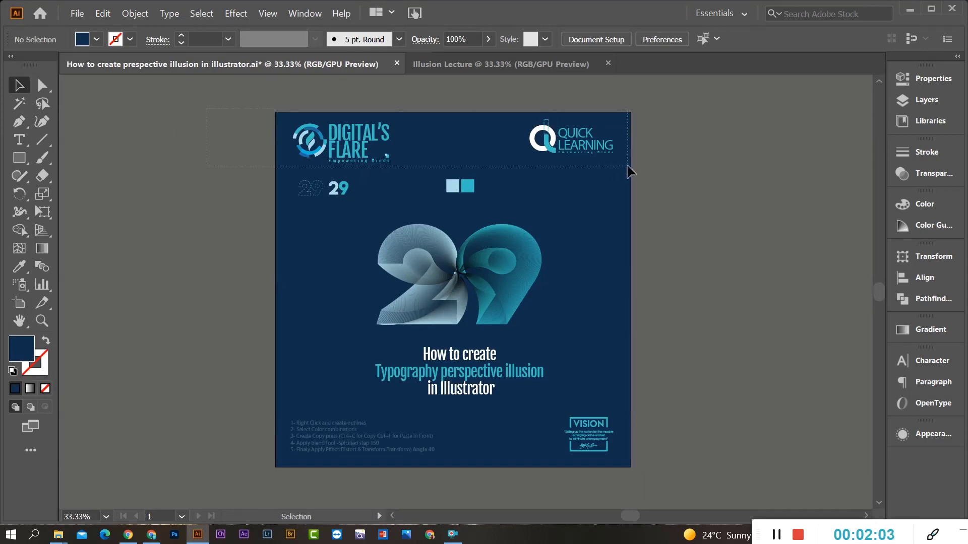
key("ctrl+a")
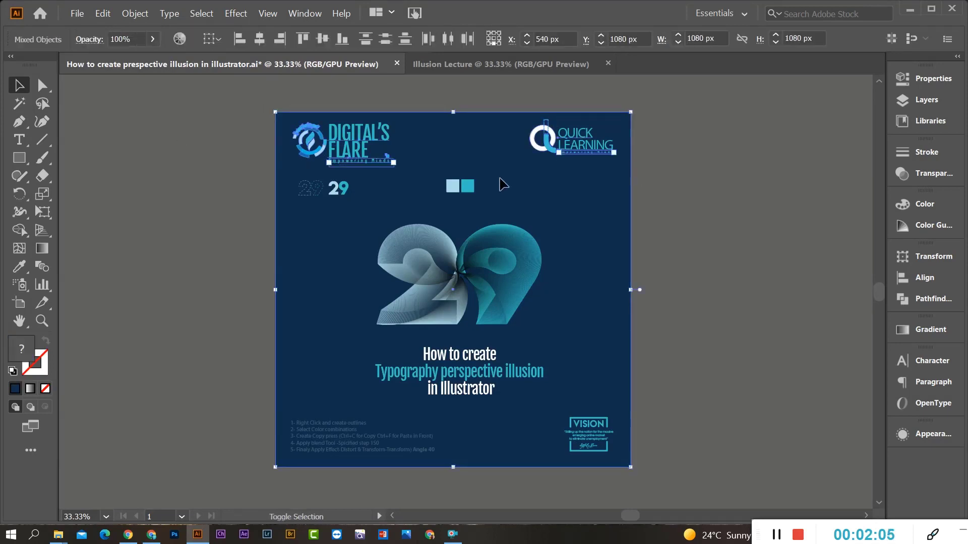
left_click(473, 189, "shift")
left_click(448, 188, "shift")
left_click(611, 464, "shift")
left_click_drag(614, 406, 581, 448)
key("ctrl+z")
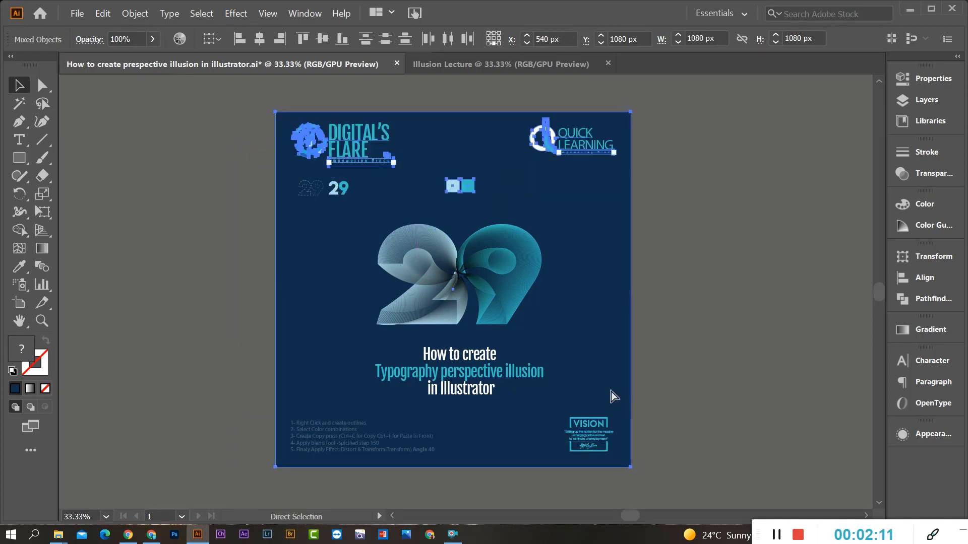
Copy the selected background, logos and swatches into the Illusion Lecture document, fit them over the first artboard and deselect them
left_click(442, 67)
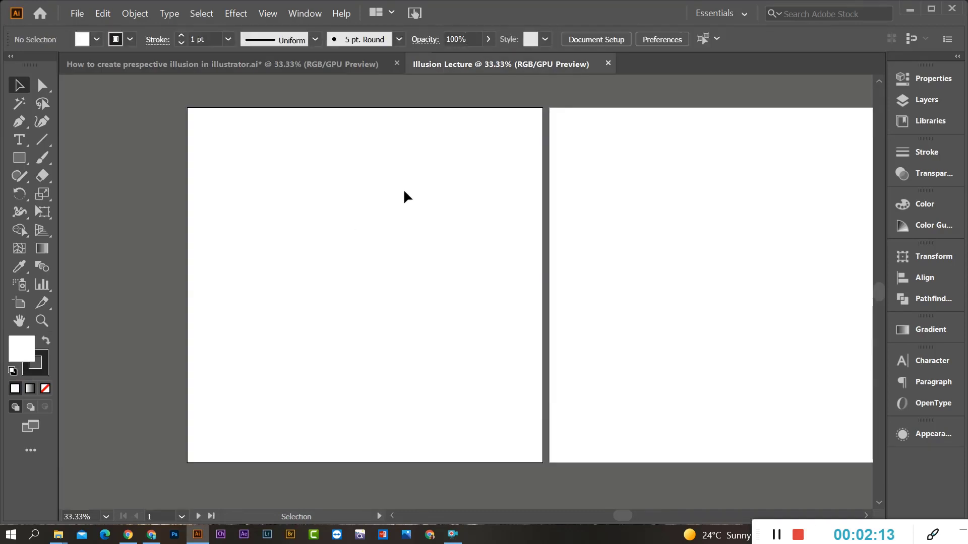
left_click(314, 59)
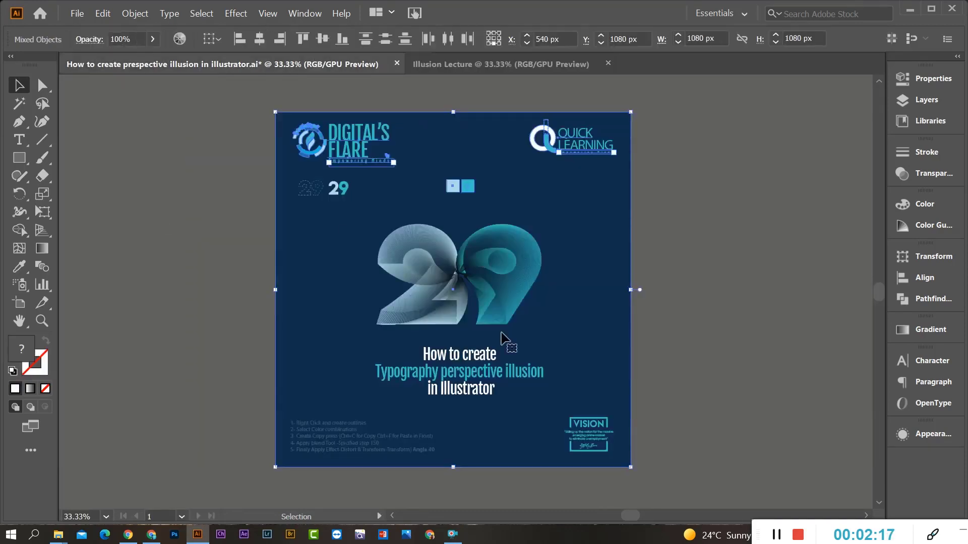
left_click(483, 69)
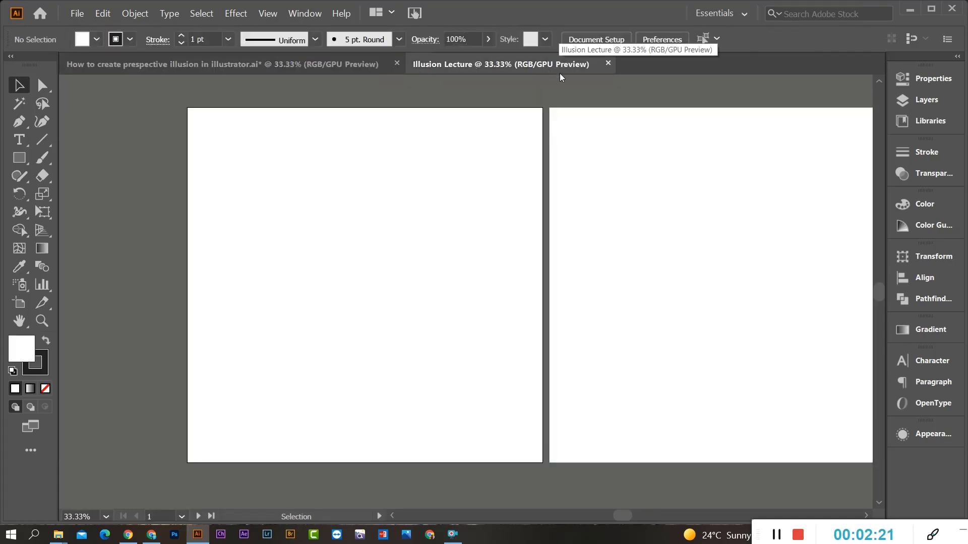
key("ctrl")
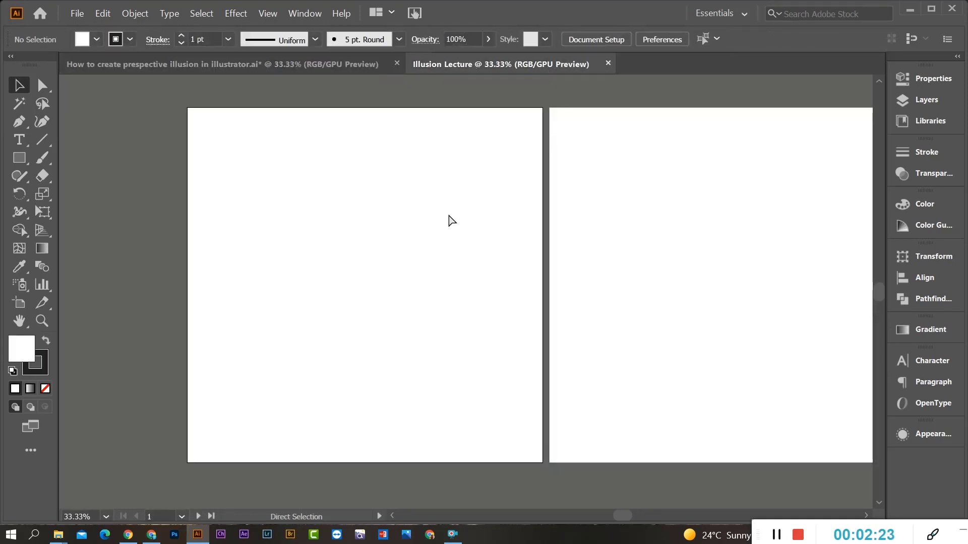
key("ctrl+v")
left_click_drag(447, 251, 344, 248)
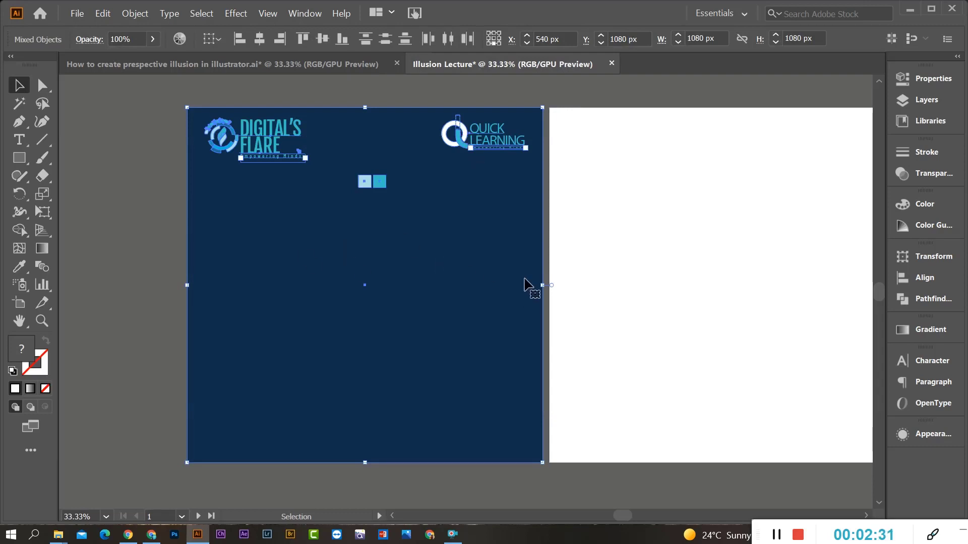
key("a")
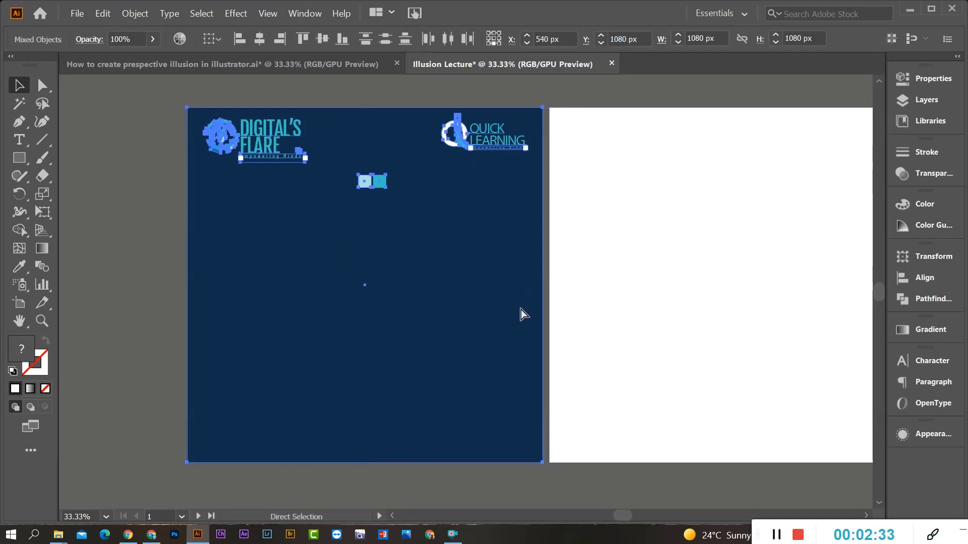
key("ctrl+shift+a")
key("v")
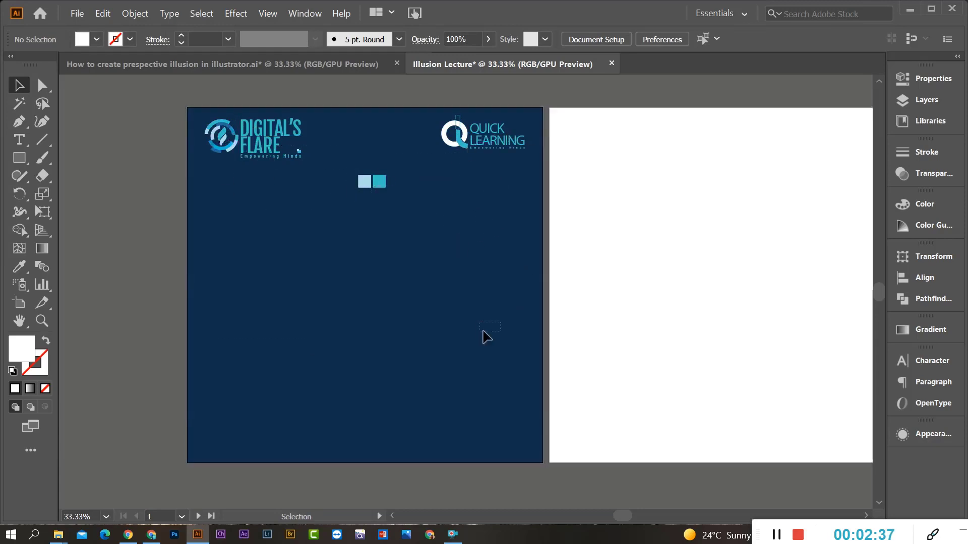
scroll(395, 265, "down", 1)
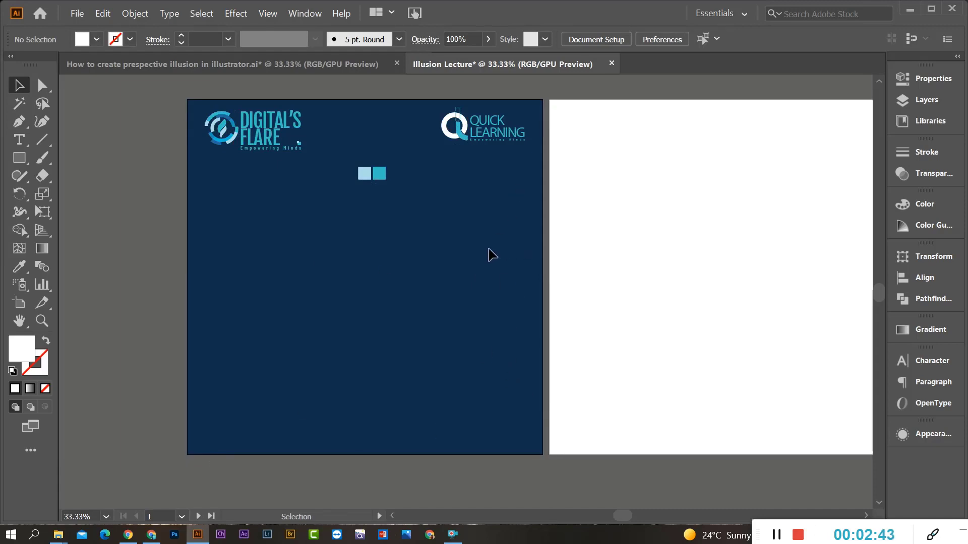
scroll(437, 280, "up", 1)
scroll(443, 298, "up", 3)
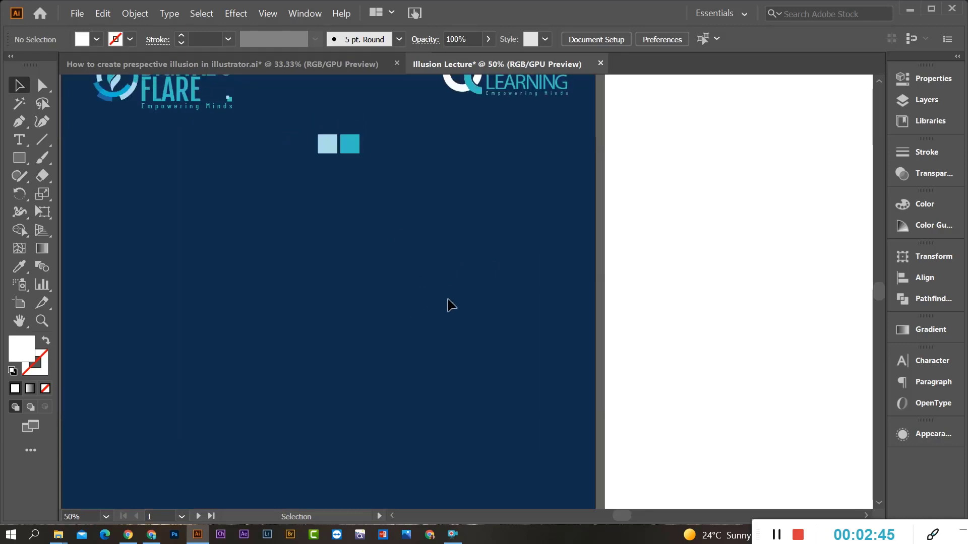
scroll(522, 305, "down", 1)
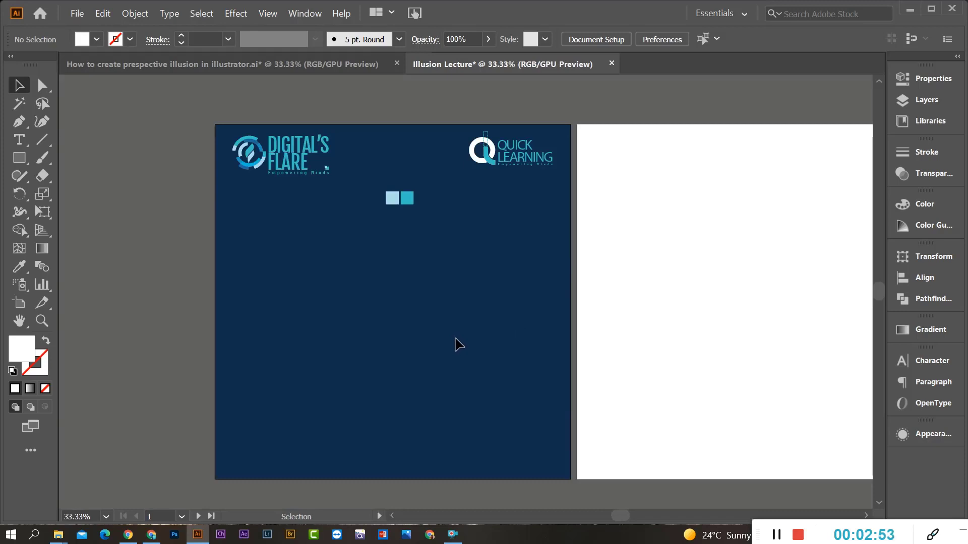
In the finished illusion document, select all parts of the VISION badge, group them and copy the group
left_click(252, 66)
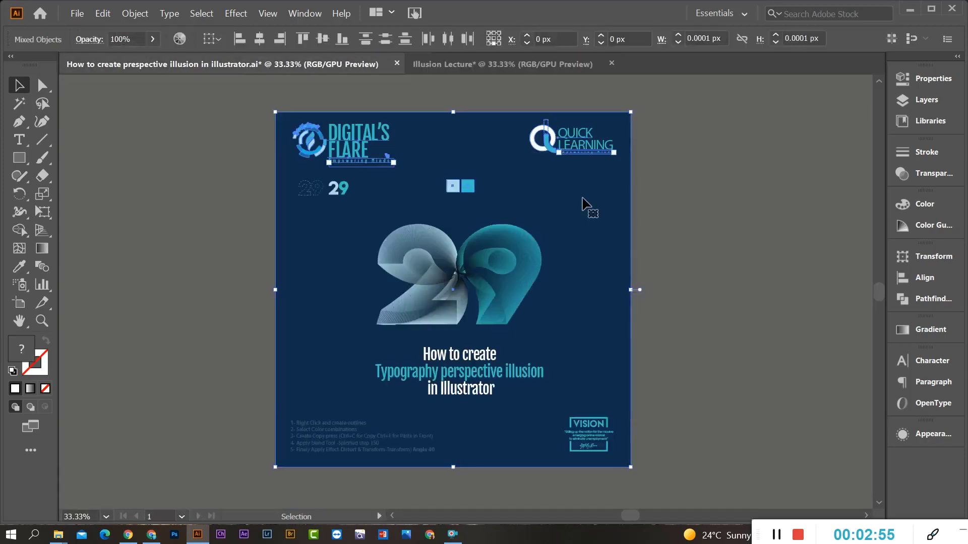
left_click(587, 420)
scroll(602, 462, "up", 3)
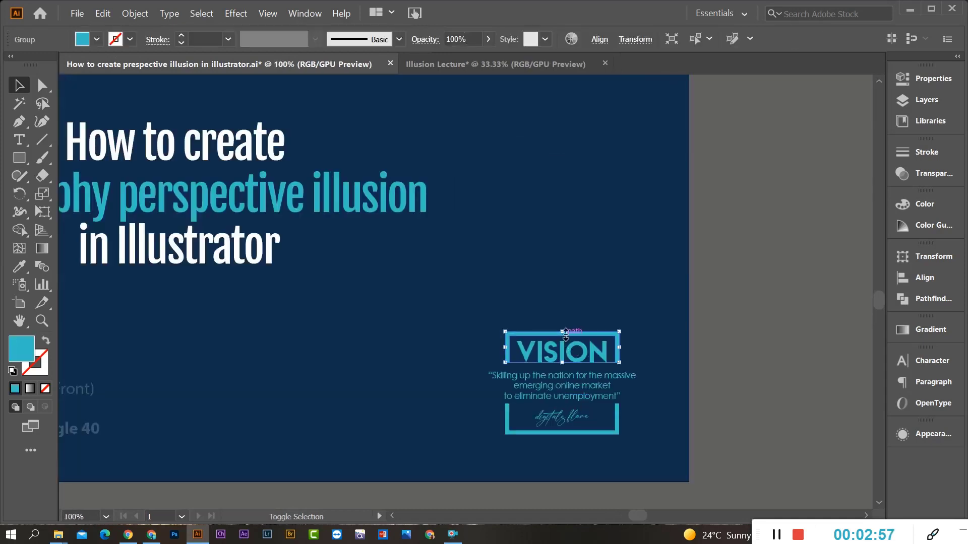
left_click(553, 386, "shift")
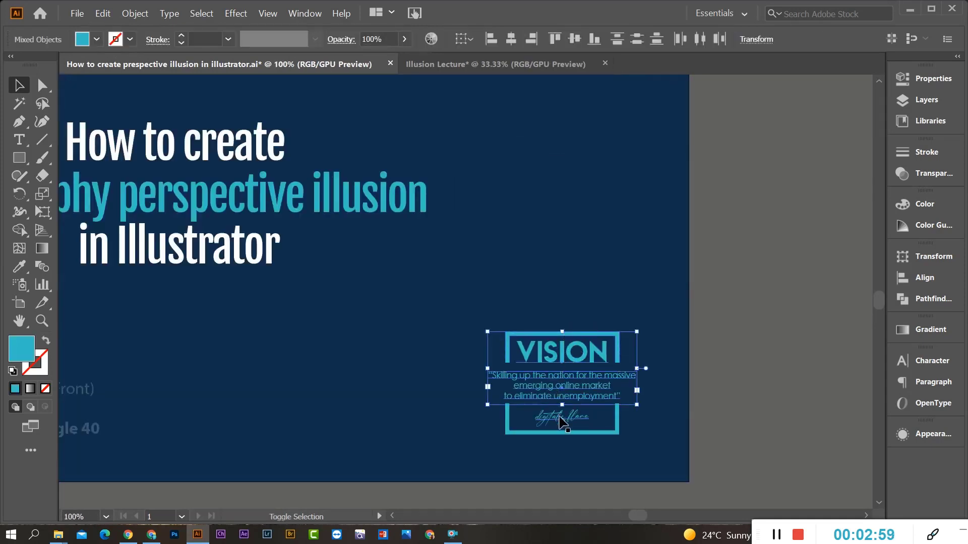
key("a")
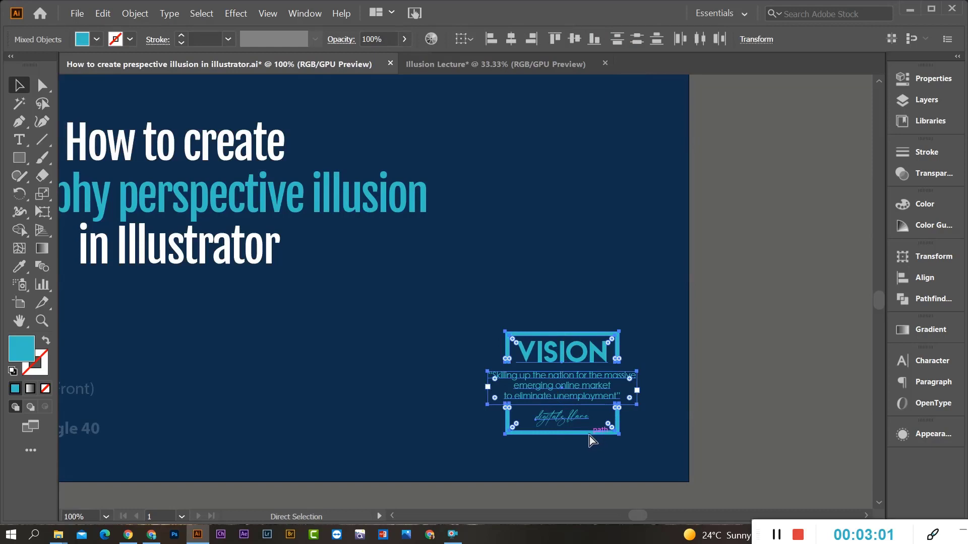
key("ctrl+g")
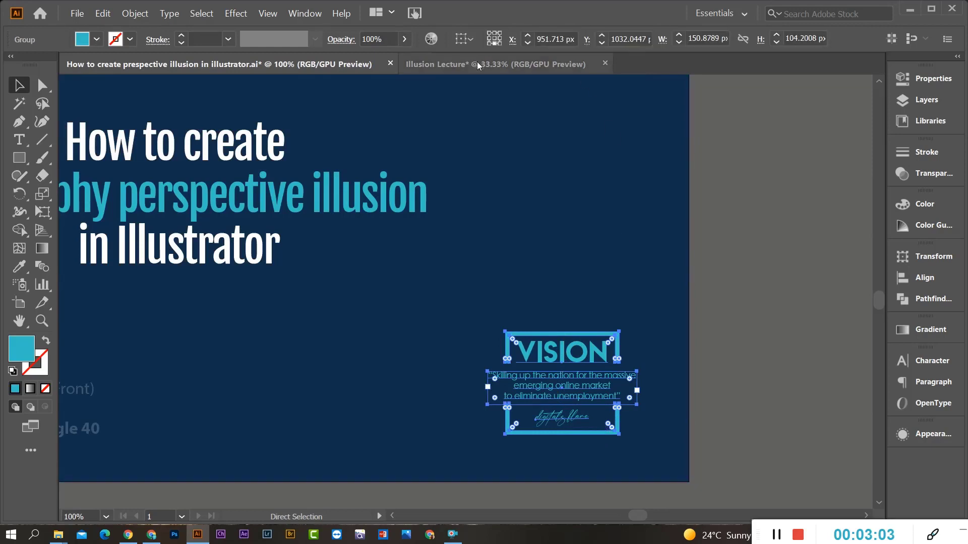
Paste the VISION badge into the Illusion Lecture document, place it in the first artboard's lower-right corner and deselect it
key("ctrl+Tab")
key("ctrl+v")
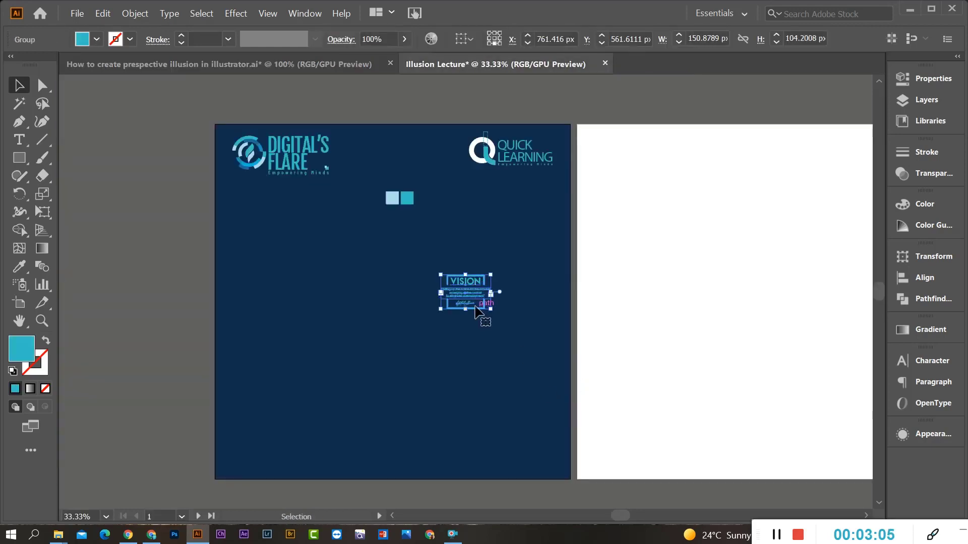
left_click_drag(477, 293, 553, 443)
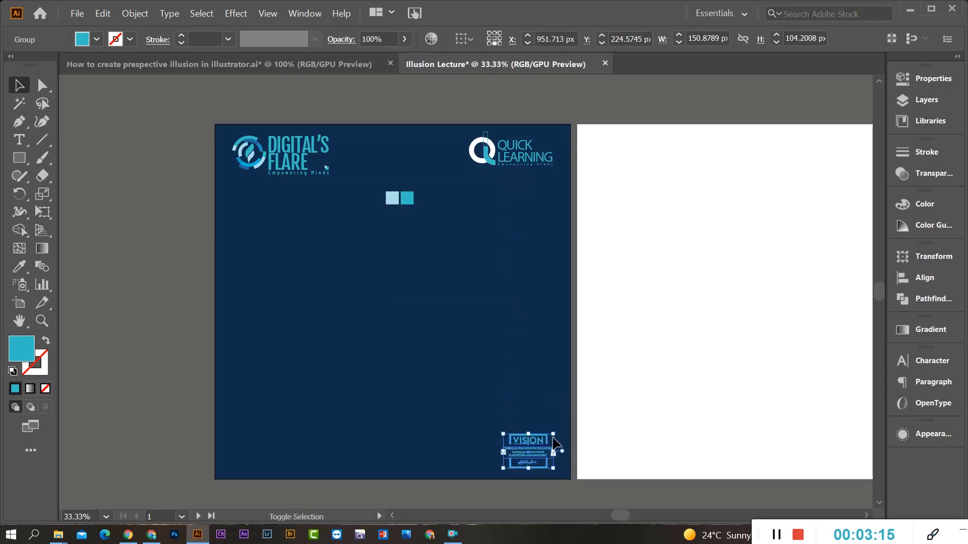
left_click(729, 359)
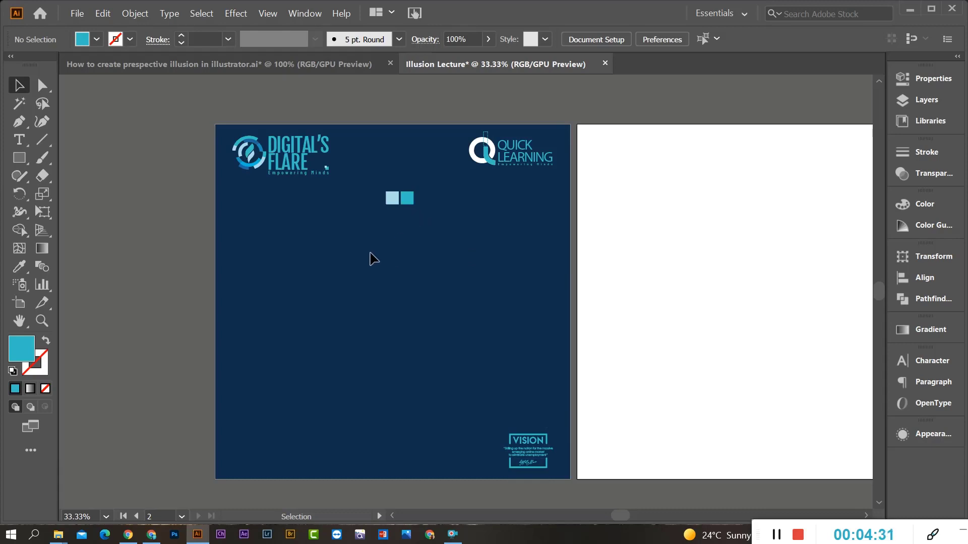
Add the point text 29 on the dark blue artboard, scale it up to about 508 pt and move it below the swatches
scroll(373, 255, "up", 2)
scroll(440, 304, "down", 2)
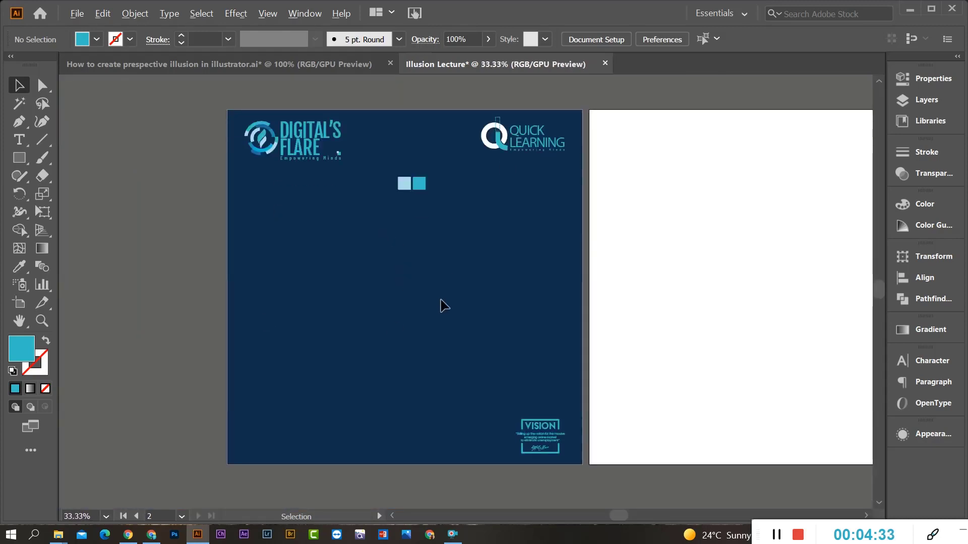
scroll(469, 304, "up", 1)
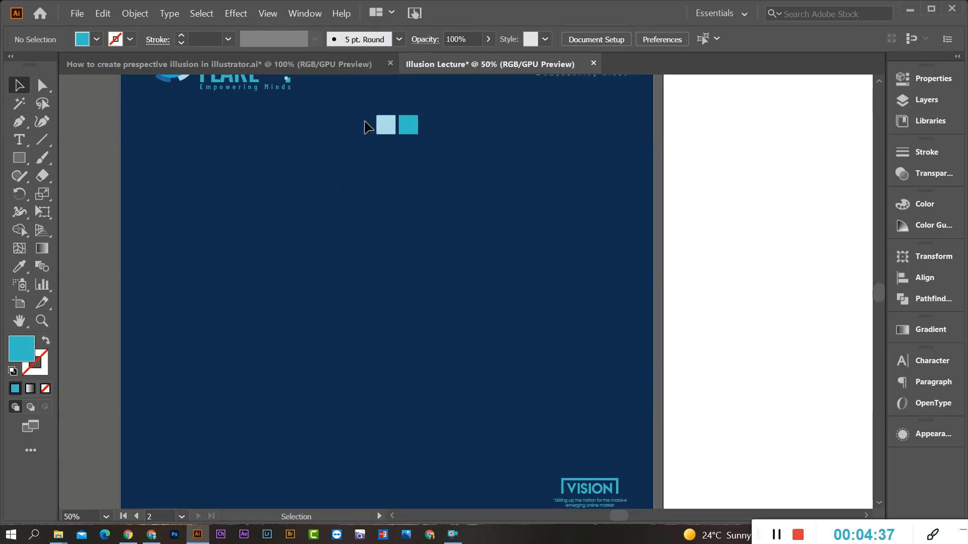
left_click(18, 141)
left_click(338, 271)
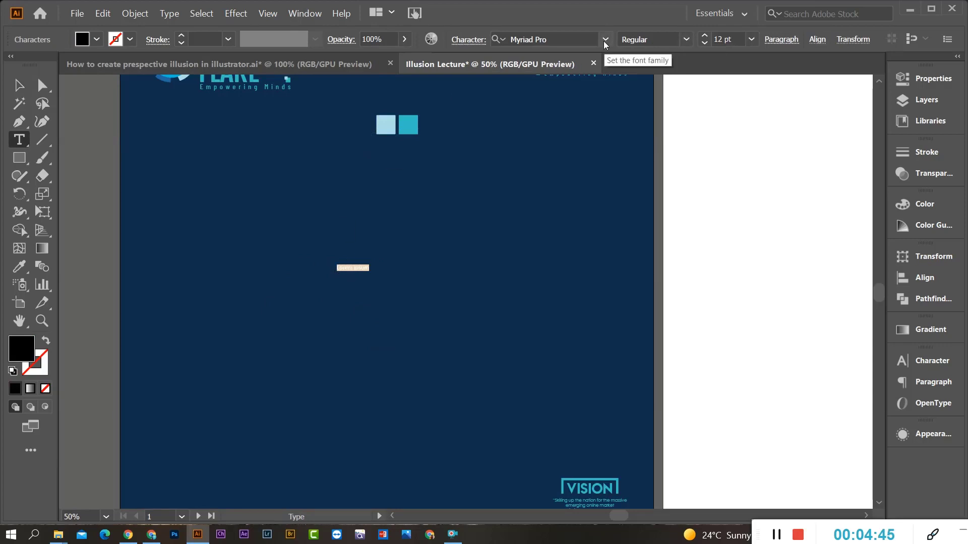
key("BackSpace")
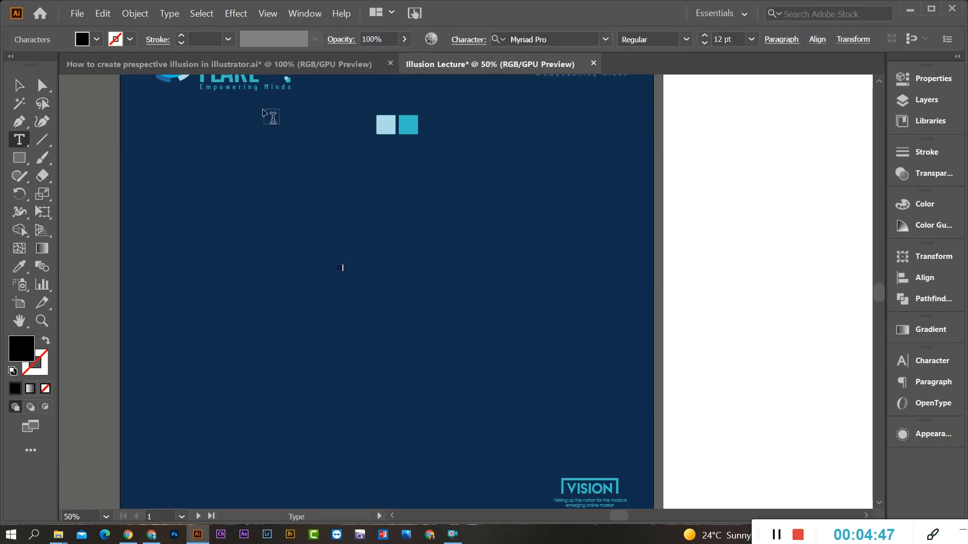
key("Escape")
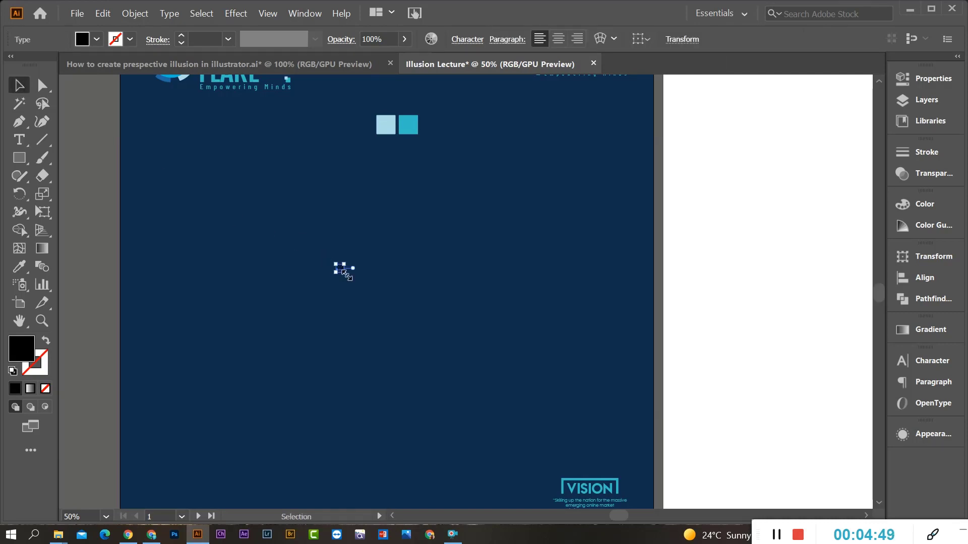
left_click_drag(344, 271, 512, 448)
left_click_drag(443, 271, 500, 290)
scroll(443, 317, "up", 1)
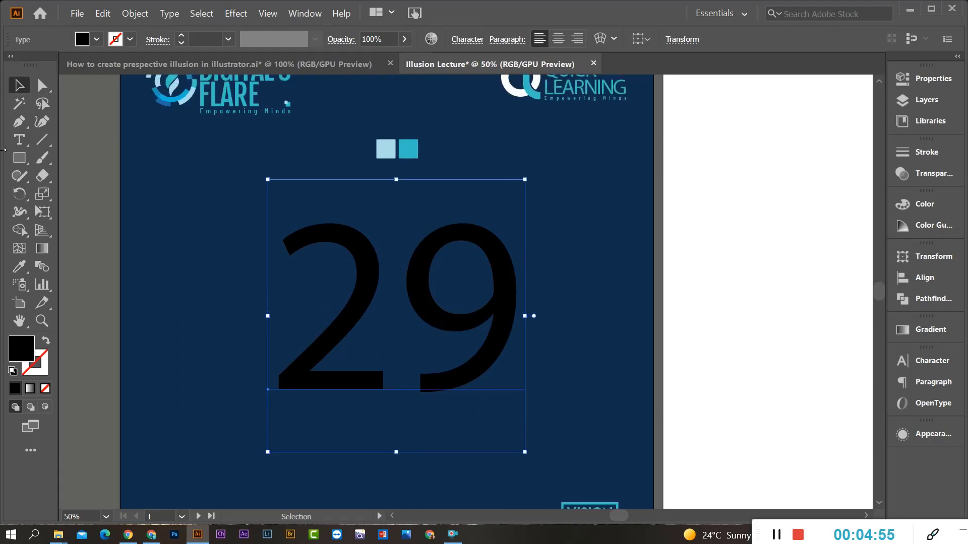
Set the font of the 29 text to Lemon/Milk Regular and deselect it
key("t")
left_click_drag(304, 328, 519, 331)
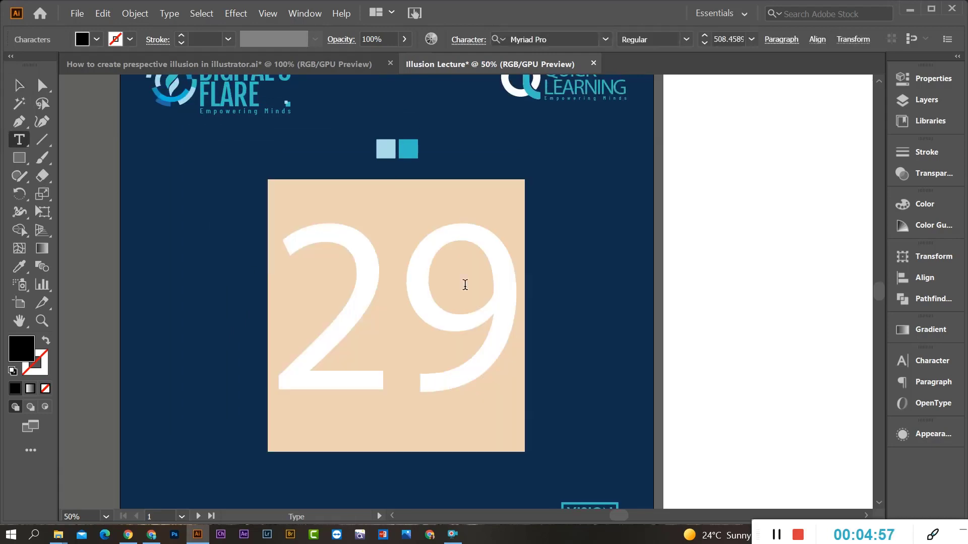
left_click(607, 40)
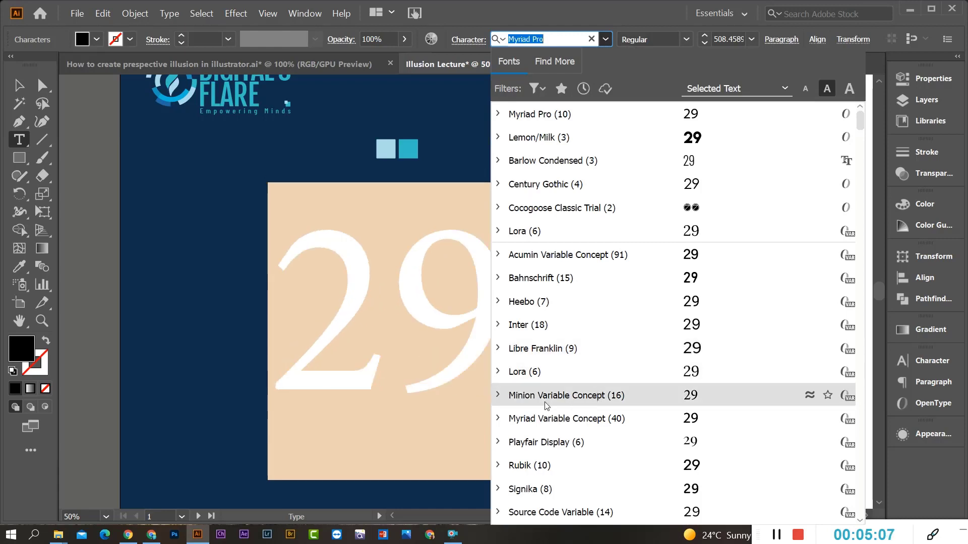
left_click(587, 141)
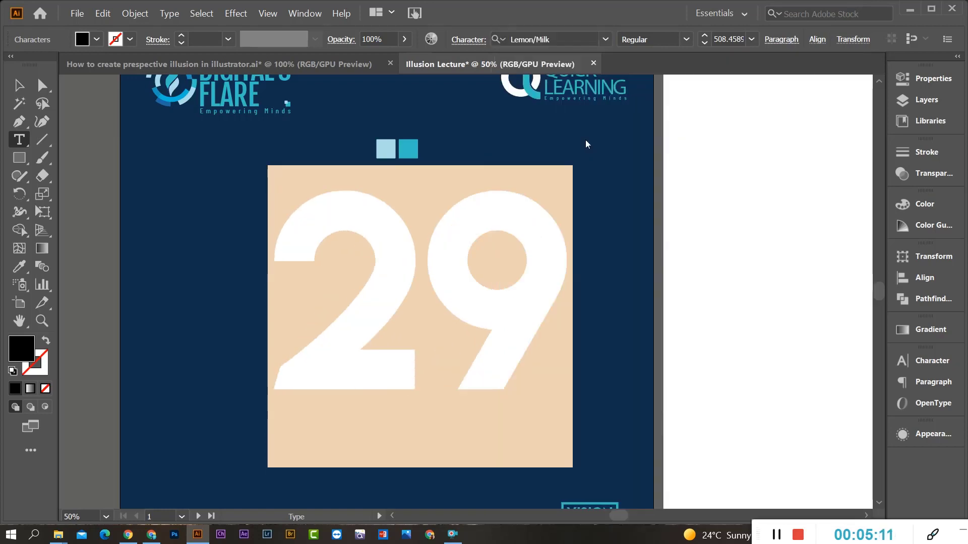
left_click(26, 79)
left_click(611, 331)
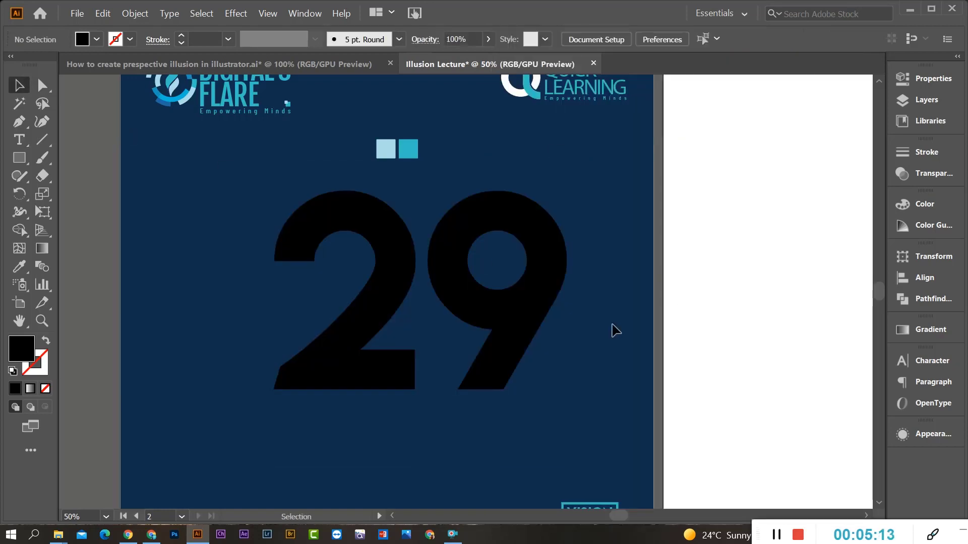
Reposition the large 29 text so it sits horizontally centred beneath the two colour swatches
scroll(540, 350, "down", 2)
scroll(544, 333, "up", 3)
left_click_drag(540, 330, 507, 303)
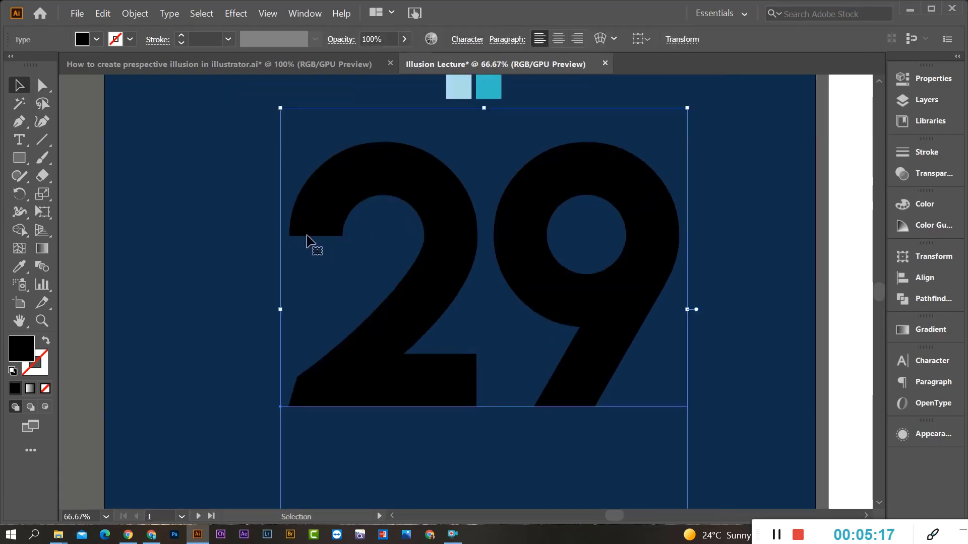
scroll(482, 353, "down", 1)
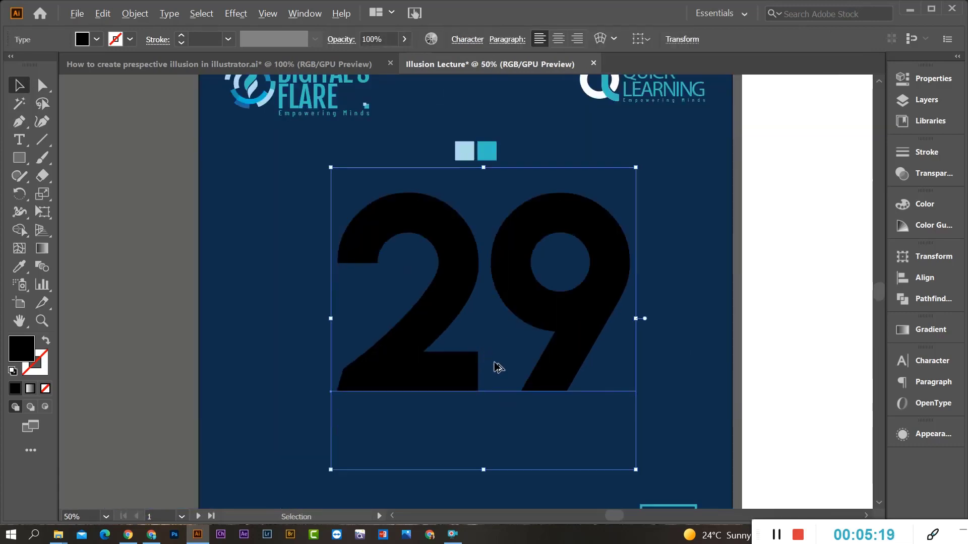
mouse_move(634, 336)
left_mouse_down()
mouse_move(612, 320)
mouse_move(619, 339)
left_mouse_up()
scroll(612, 340, "up", 1)
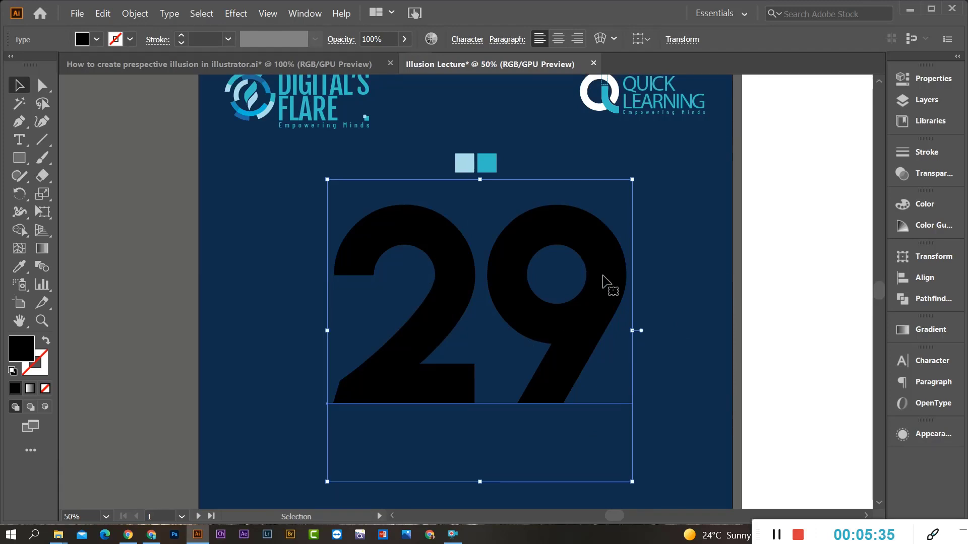
Convert the 29 text to outlines
right_click(604, 277)
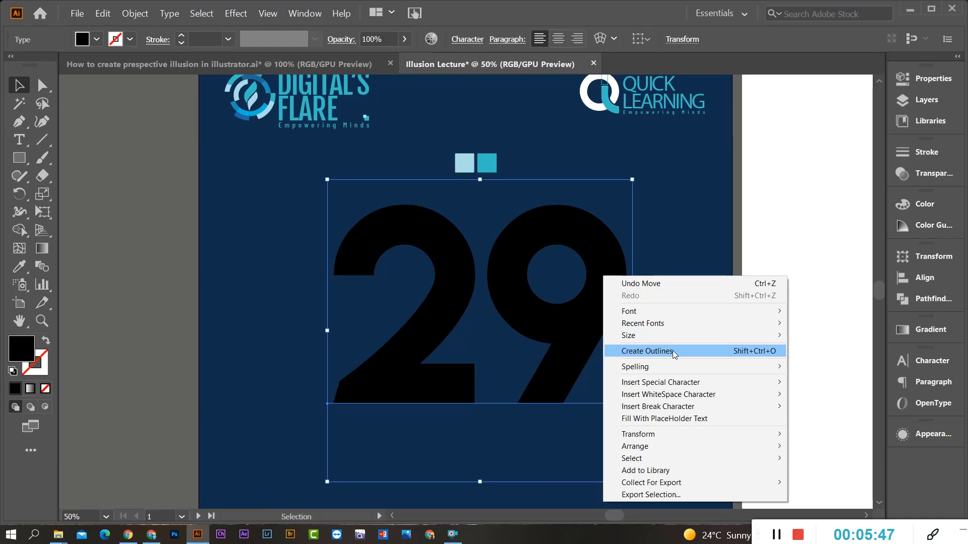
mouse_move(659, 328)
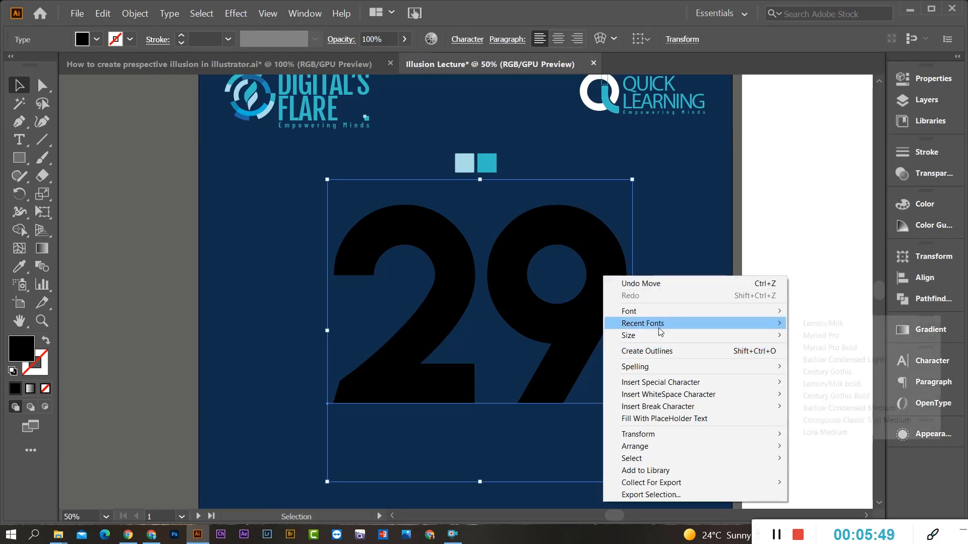
left_click(662, 356)
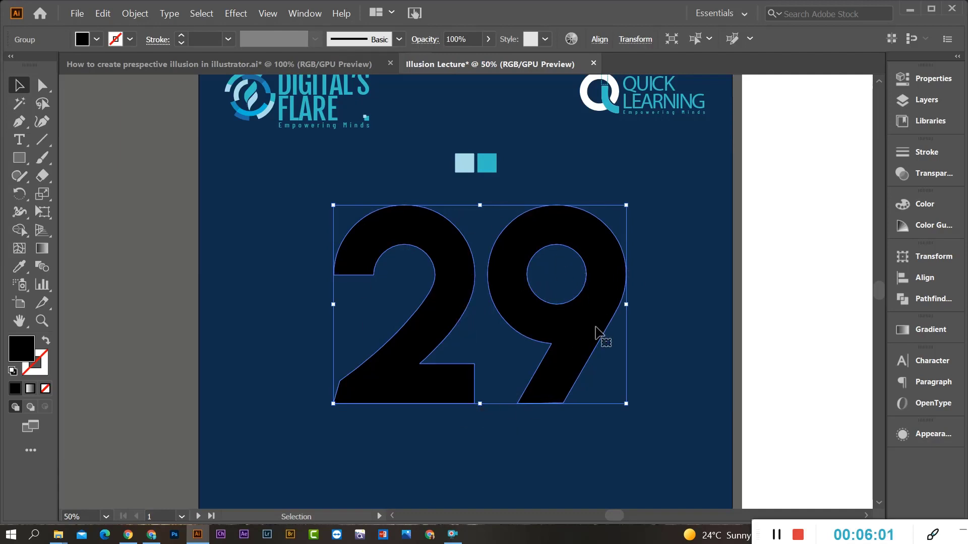
right_click(552, 313)
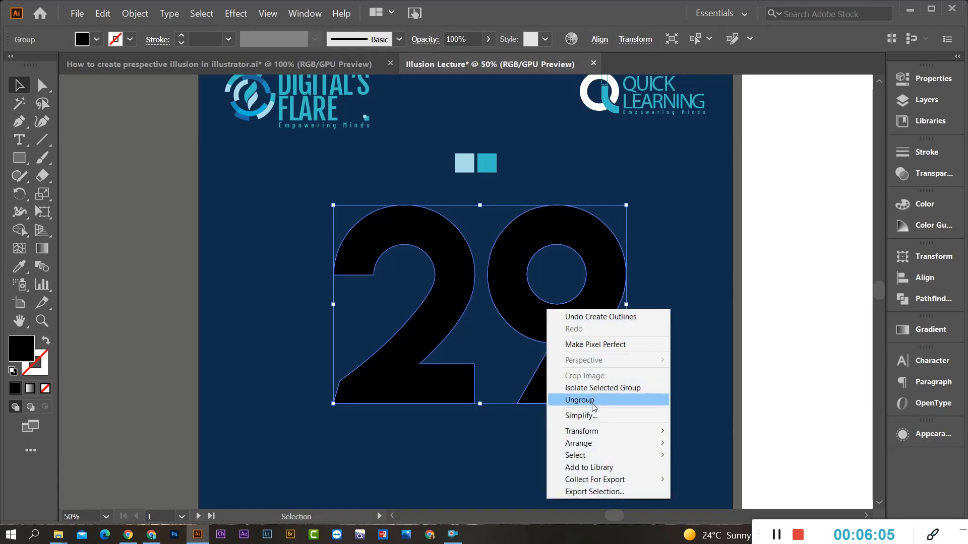
left_click(582, 236)
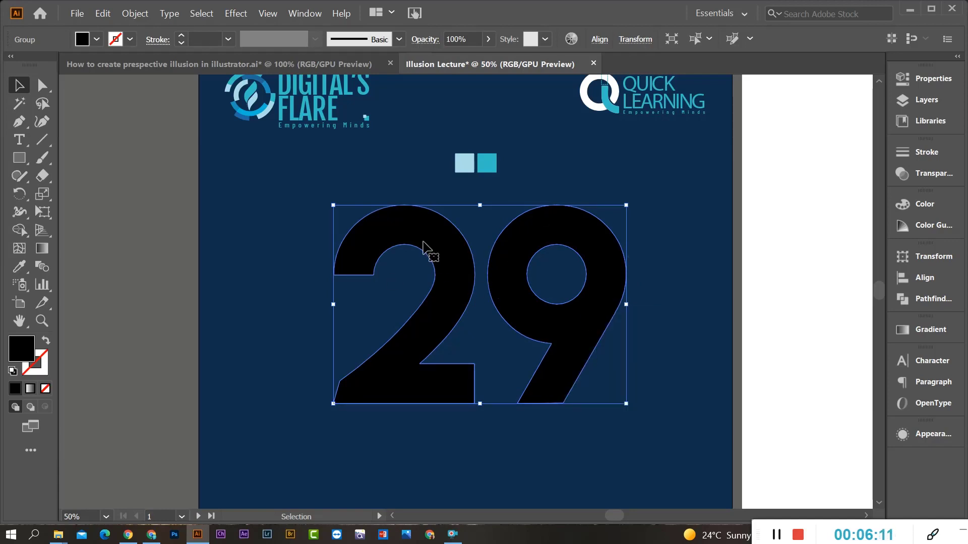
Isolate the outlined 29 group and fill the digit 2 with the light blue swatch's colour using the Eyedropper
double_click(439, 298)
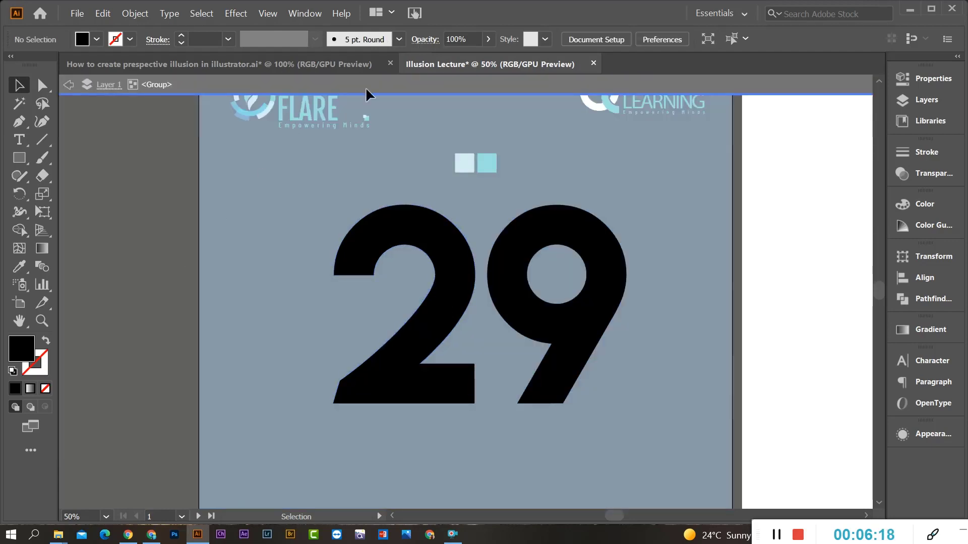
left_click(448, 249)
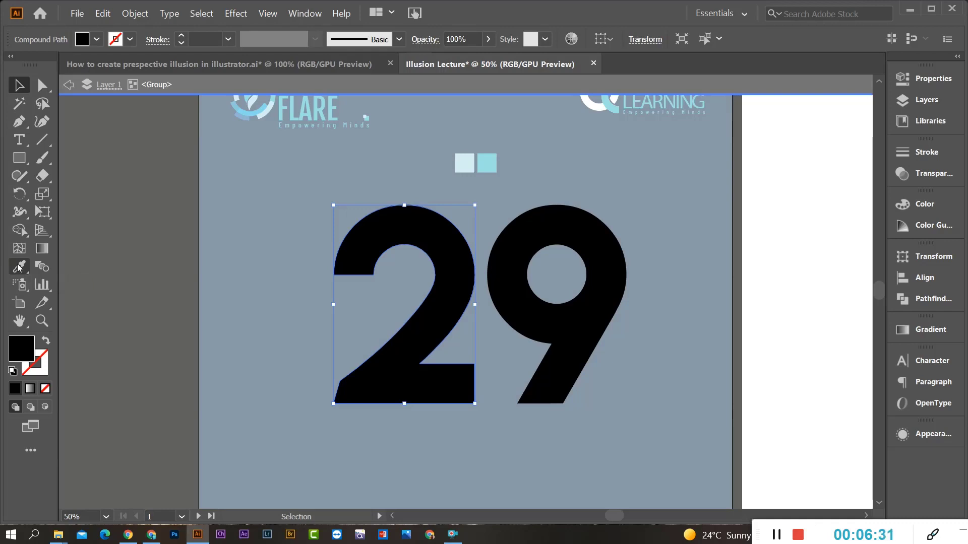
left_click(18, 267)
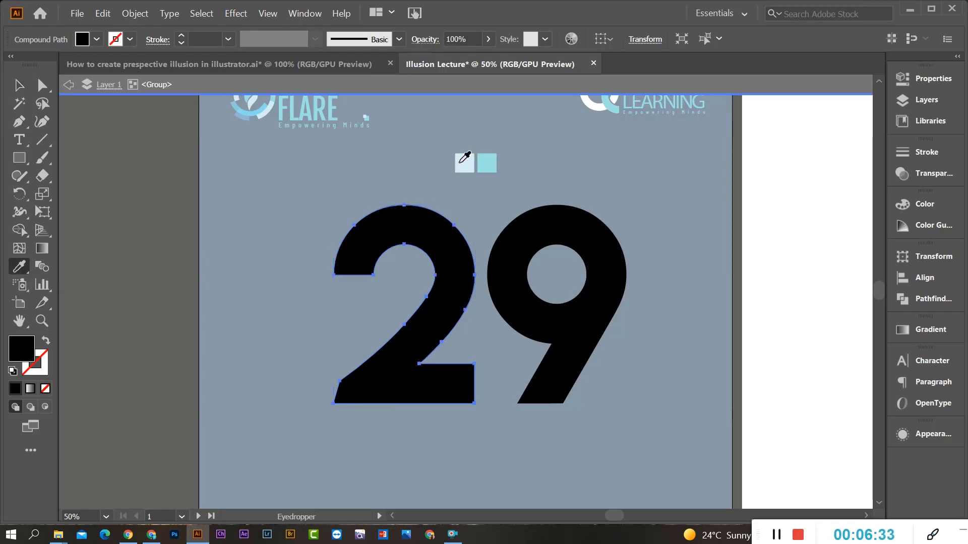
left_click(460, 164)
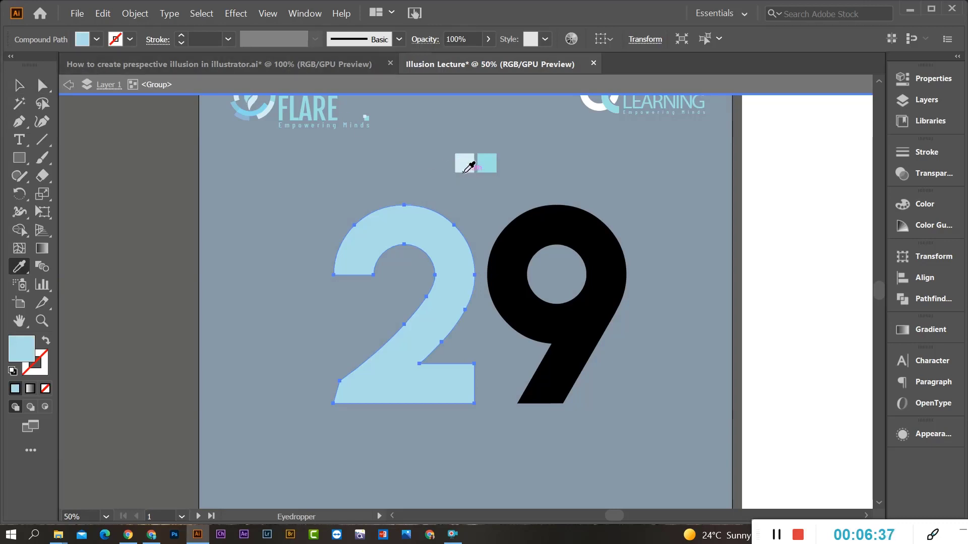
key("v")
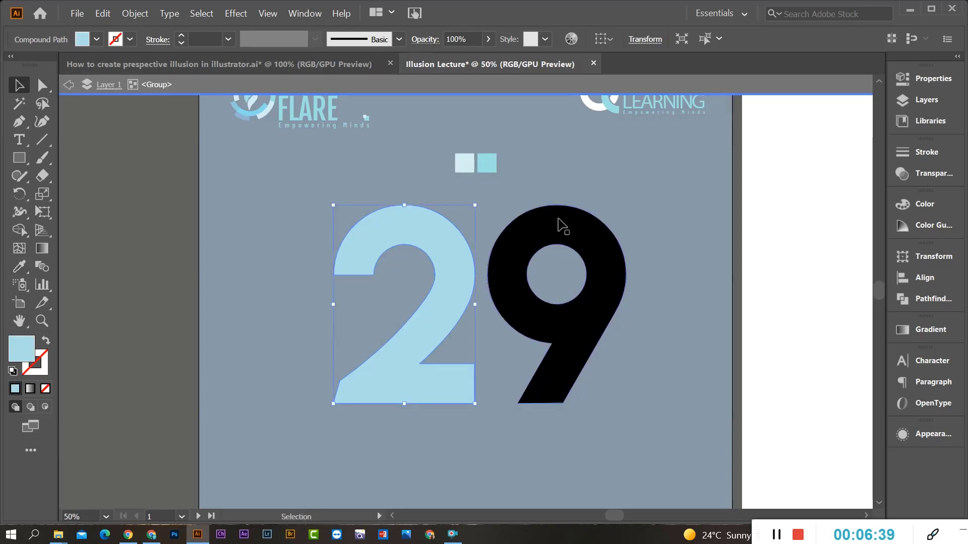
Fill the digit 9 with the teal swatch's colour using the Eyedropper
left_click(558, 219)
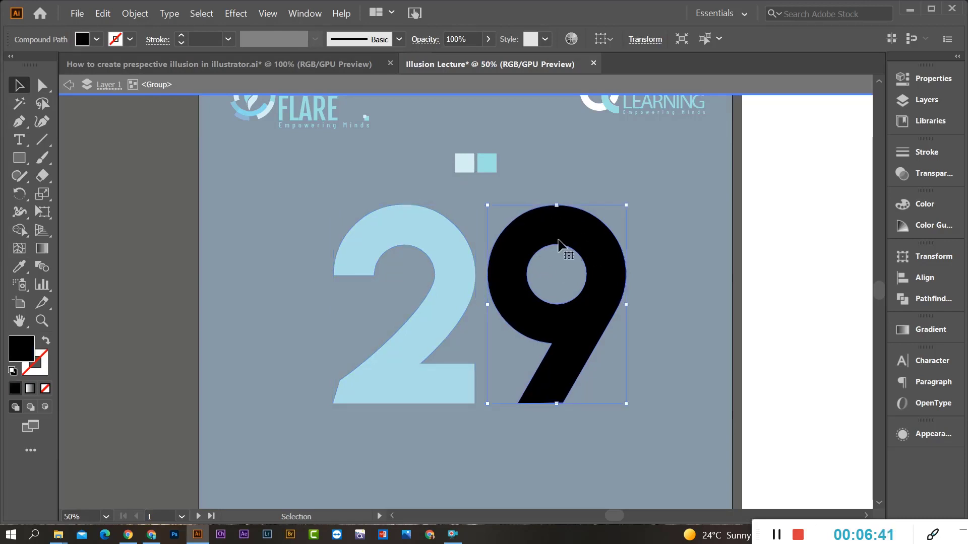
key("i")
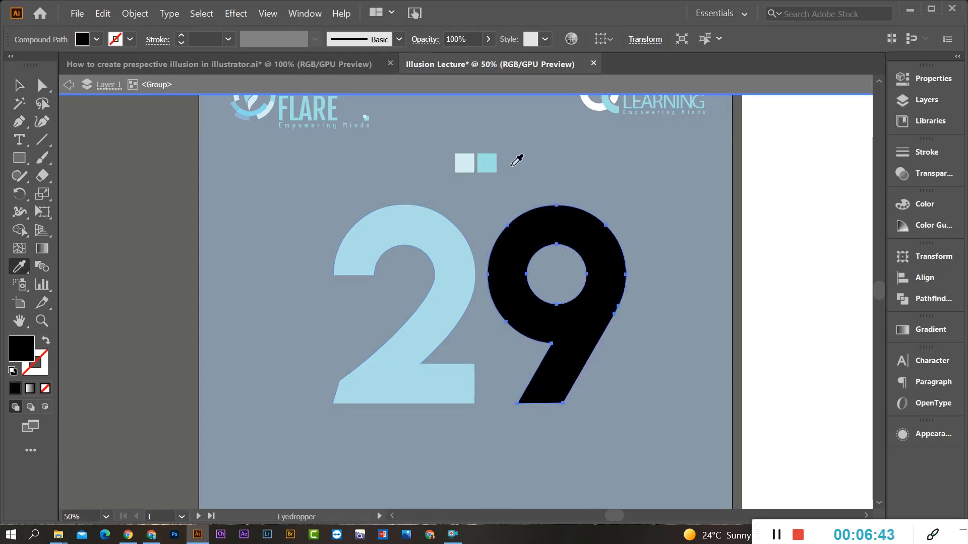
left_click(492, 168)
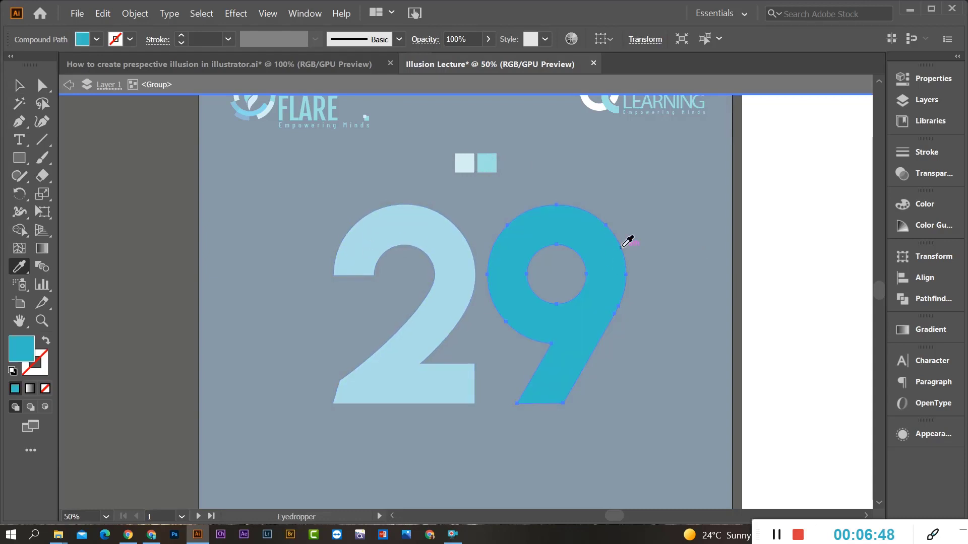
left_click(19, 85)
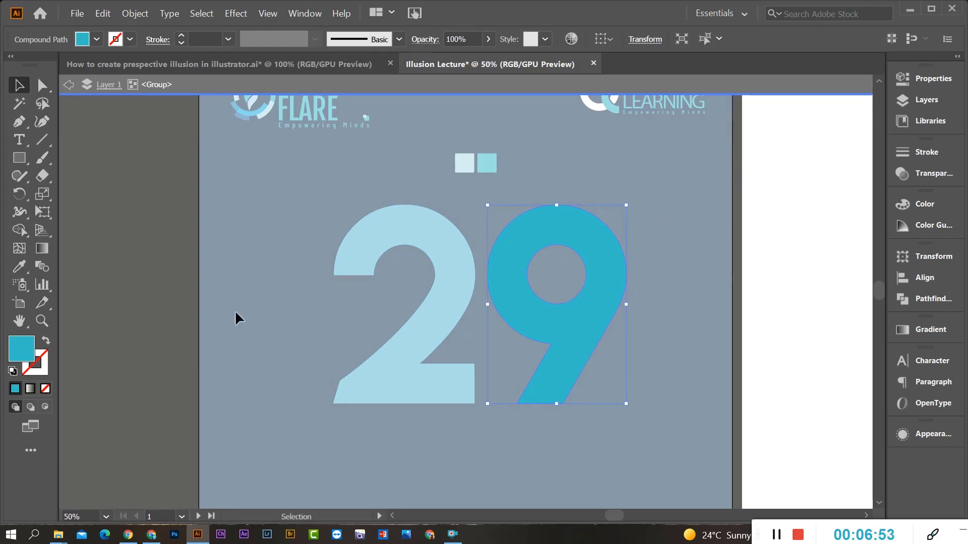
Exit isolation mode and move the whole 29 group slightly lower beneath the two colour swatches
double_click(697, 201)
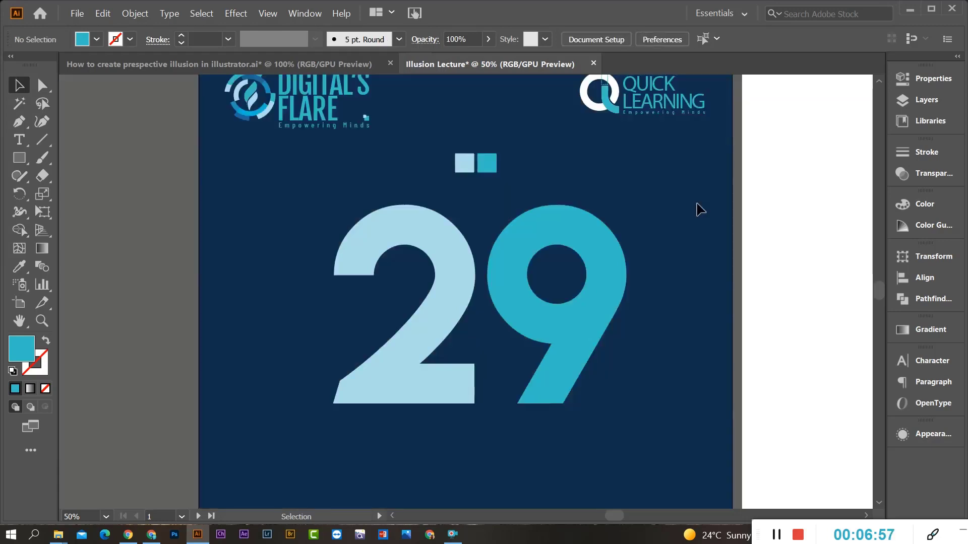
left_click_drag(534, 298, 656, 302)
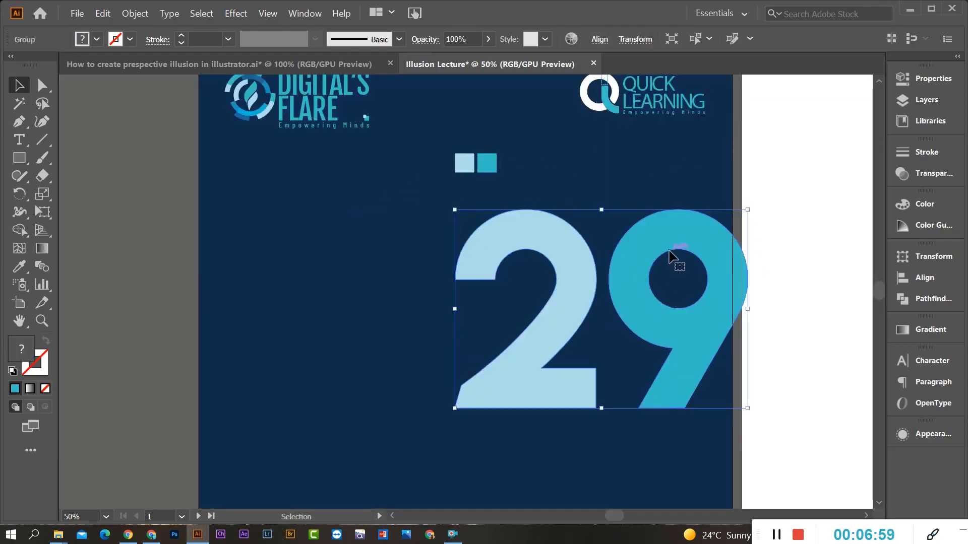
key("ctrl+z")
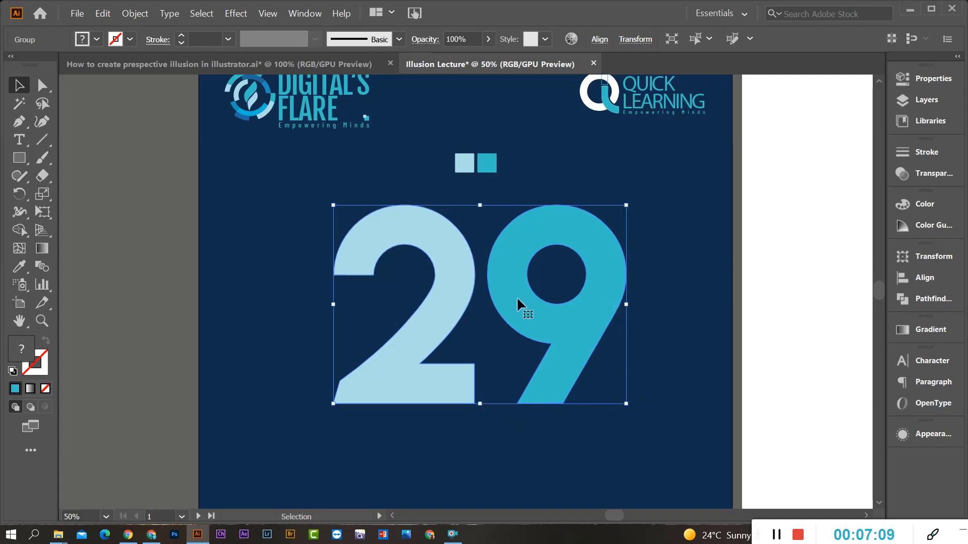
left_click_drag(516, 297, 536, 339)
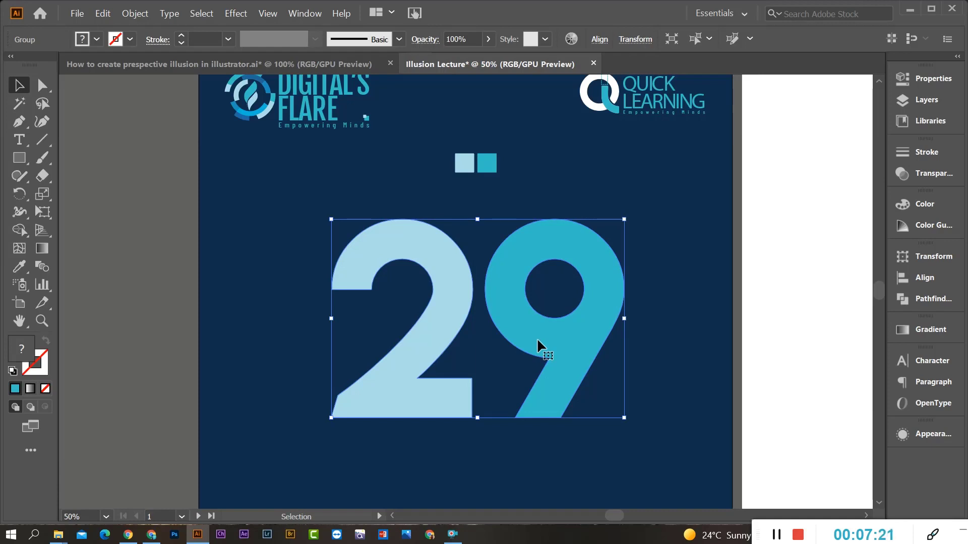
Copy the 29 group in place and scale the copy down proportionally around its centre to a small 29
key("ctrl+c")
key("ctrl")
left_click_drag(511, 273, 530, 375, "alt")
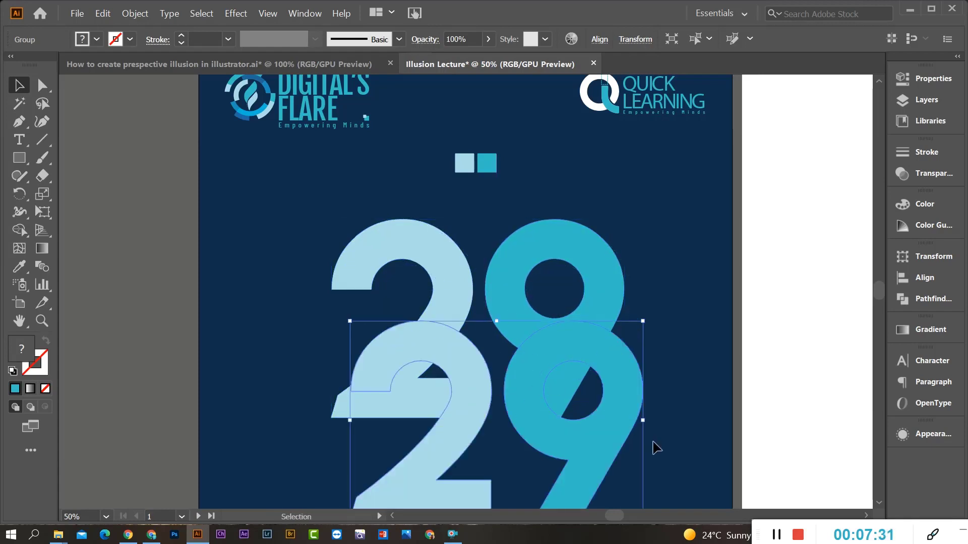
key("ctrl+z")
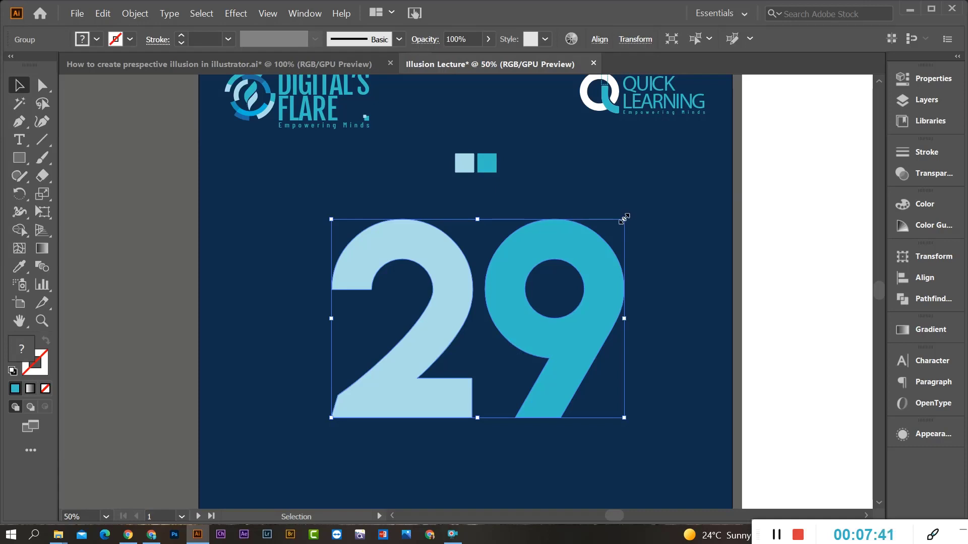
left_click_drag(624, 219, 497, 306)
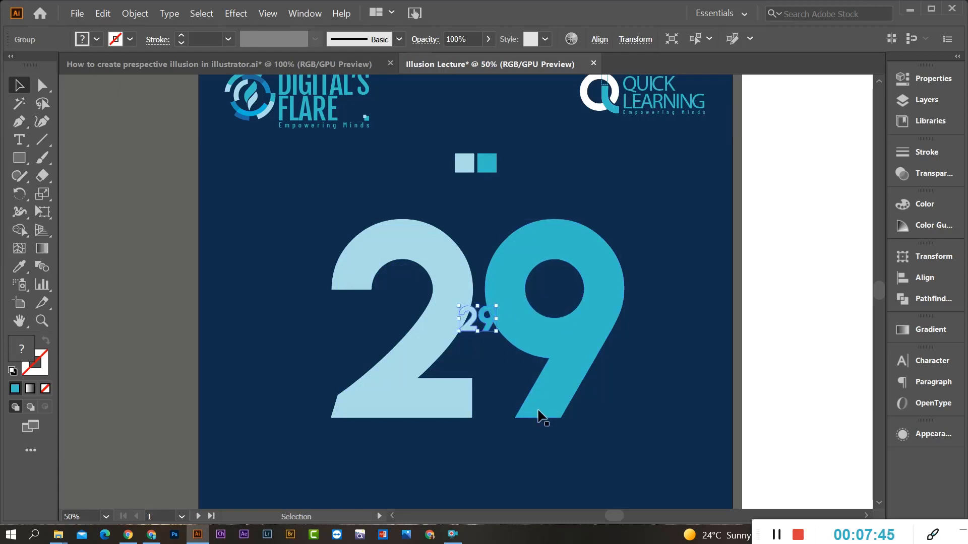
Give the small 29 the default 1 pt black stroke and remove its fill
scroll(468, 325, "up", 2)
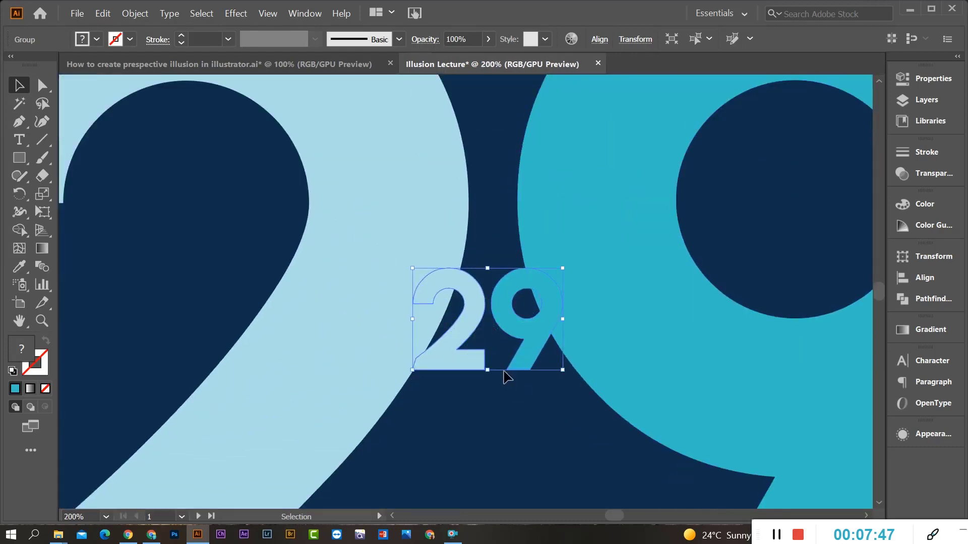
scroll(484, 334, "down", 1)
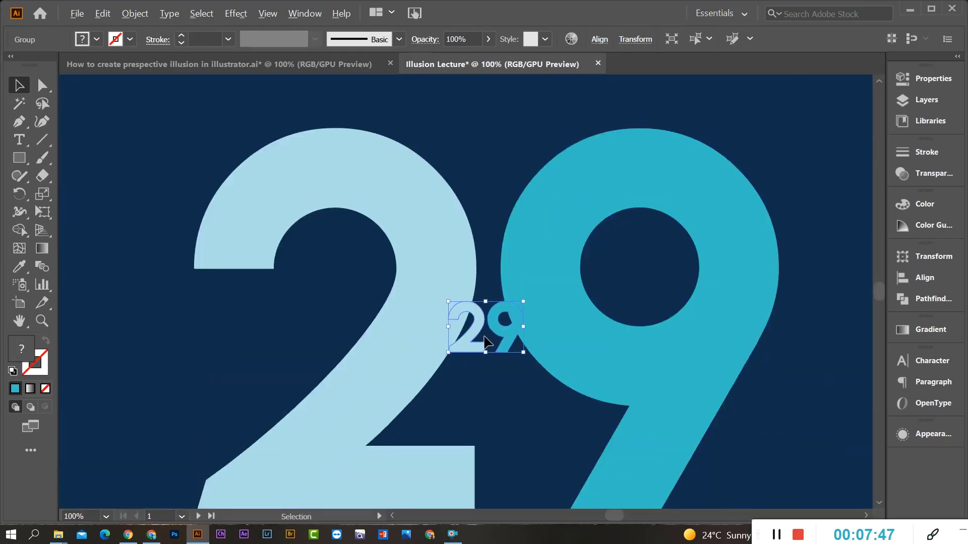
left_click(13, 372)
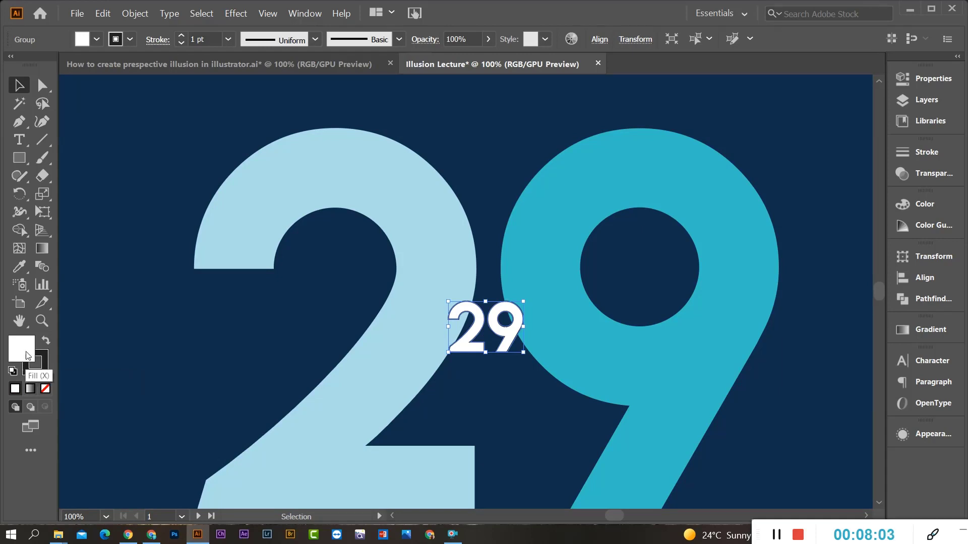
left_click(46, 388)
left_click(524, 413)
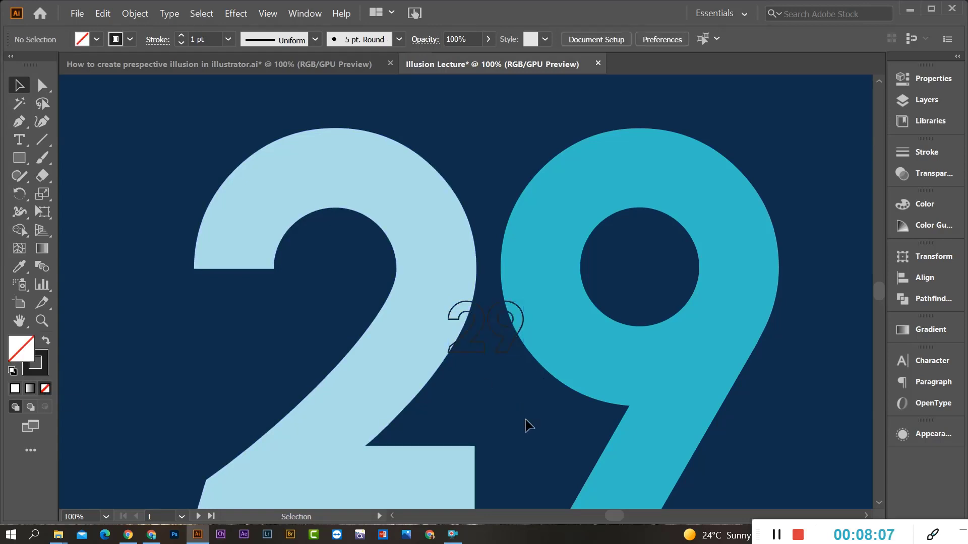
Try to blend the large coloured 29 with the small outlined 29
scroll(502, 332, "down", 1)
scroll(501, 330, "down", 2)
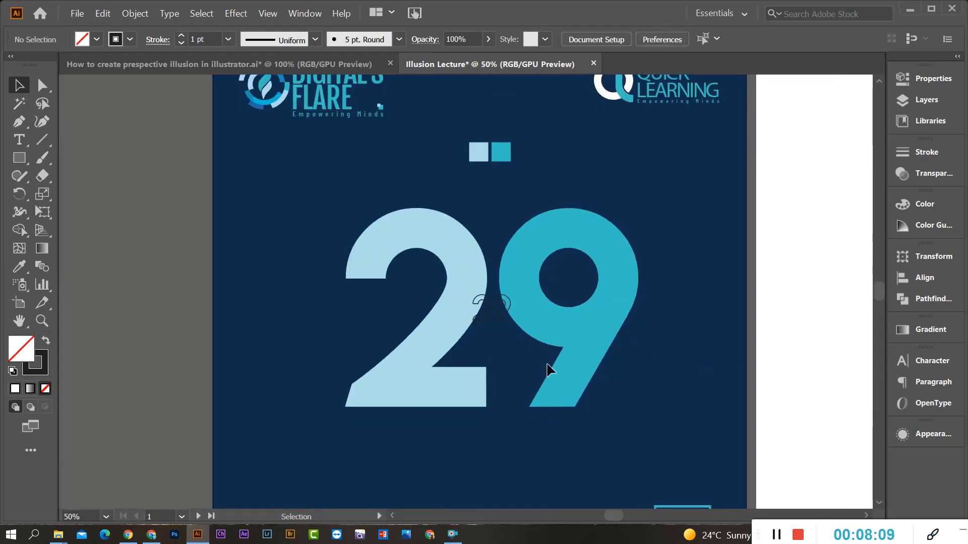
scroll(549, 370, "up", 3)
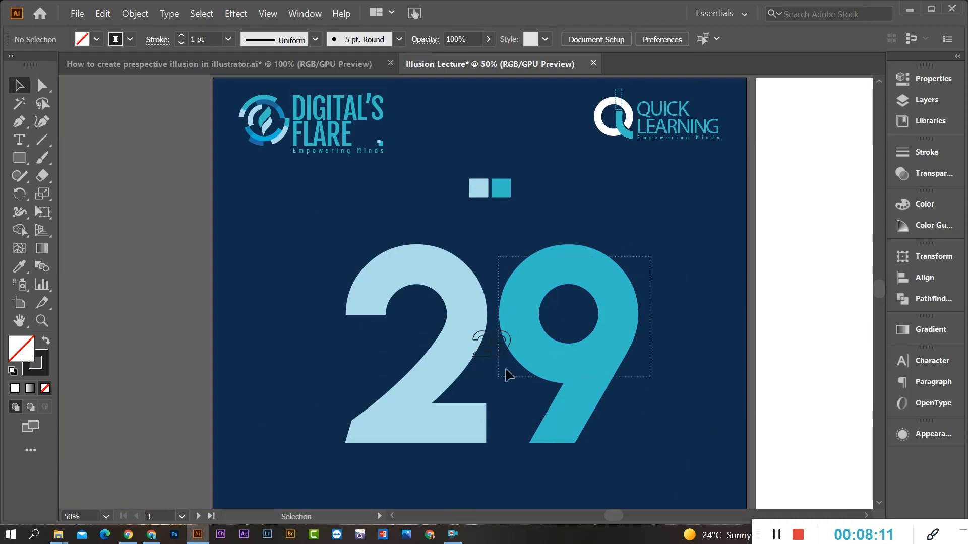
left_click(433, 421)
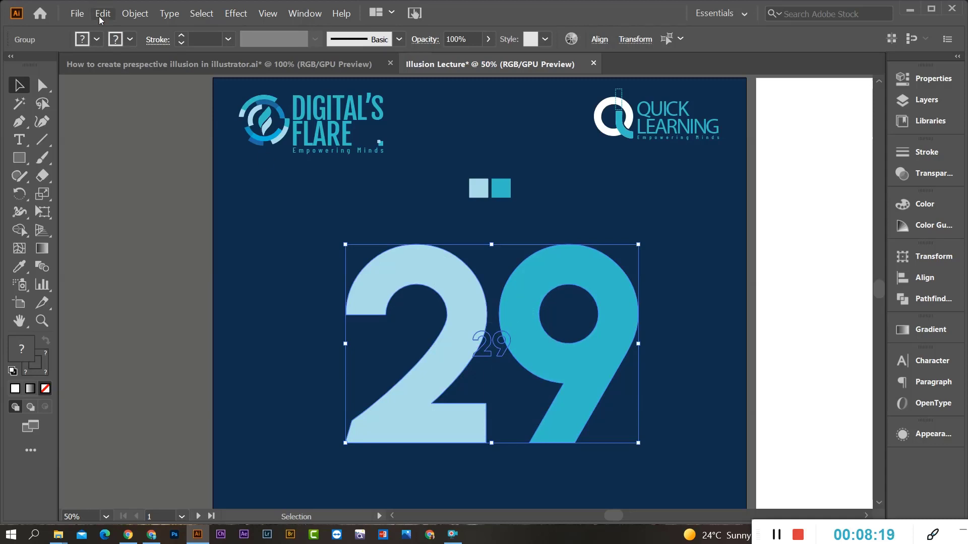
left_click(126, 15)
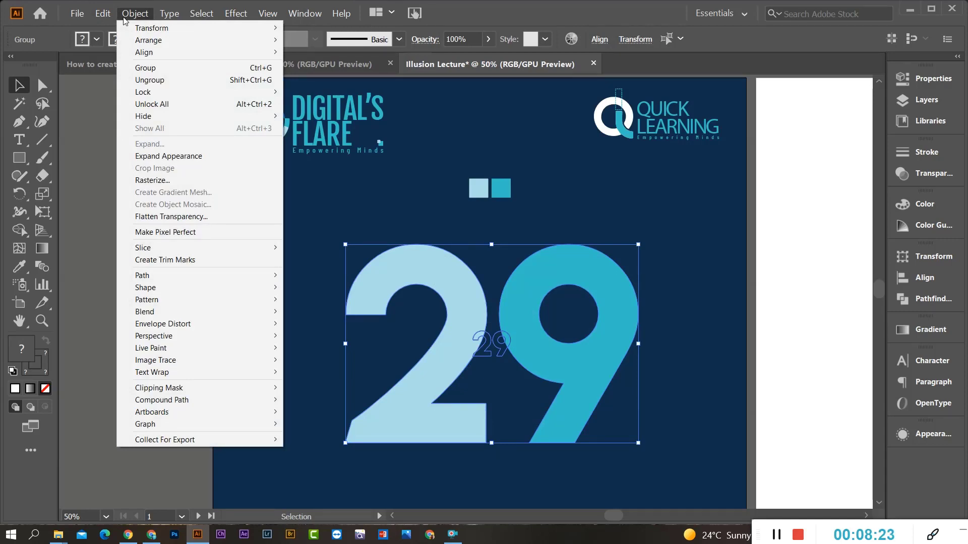
mouse_move(154, 312)
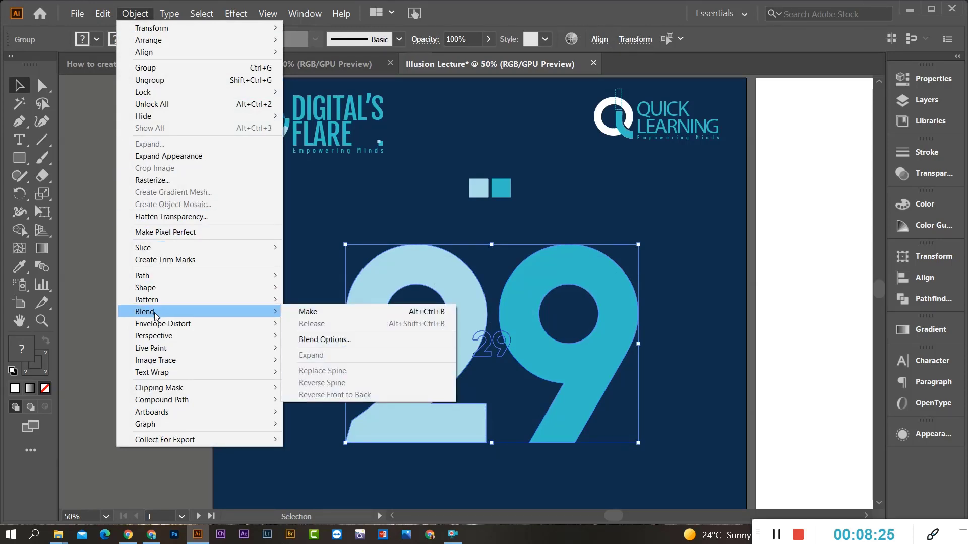
left_click(304, 311)
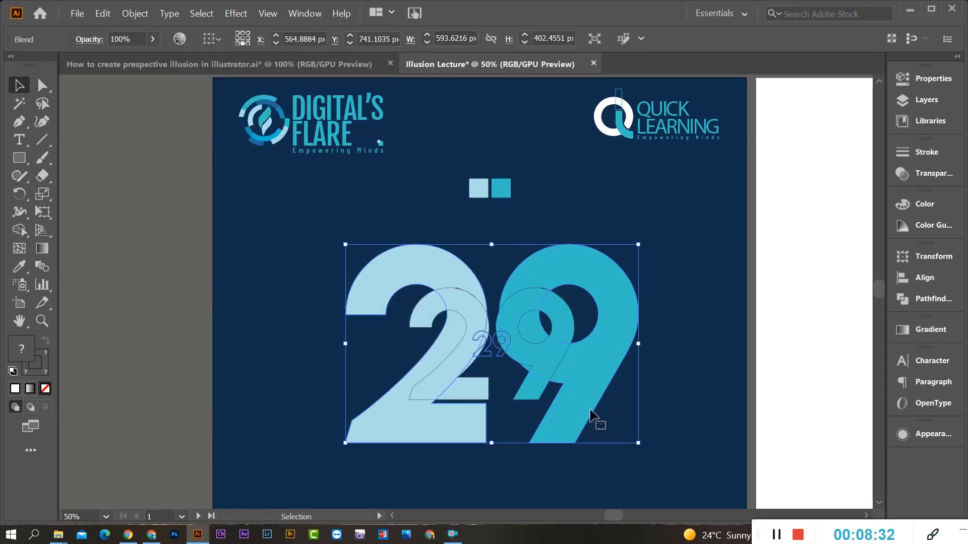
left_click(135, 20)
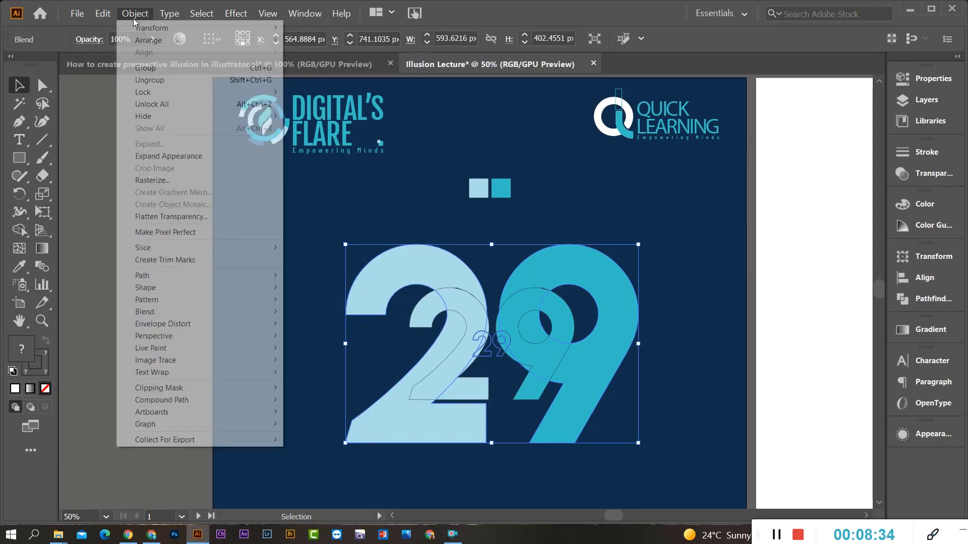
left_click(338, 204)
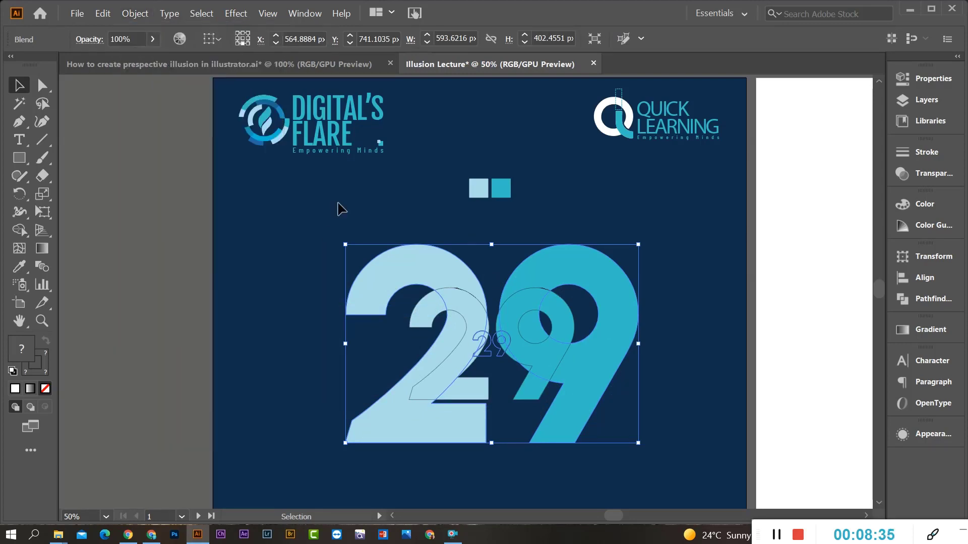
left_click(341, 209)
Set the stroke weight of the small outlined 29 to 0.25 pt
scroll(503, 372, "up", 5)
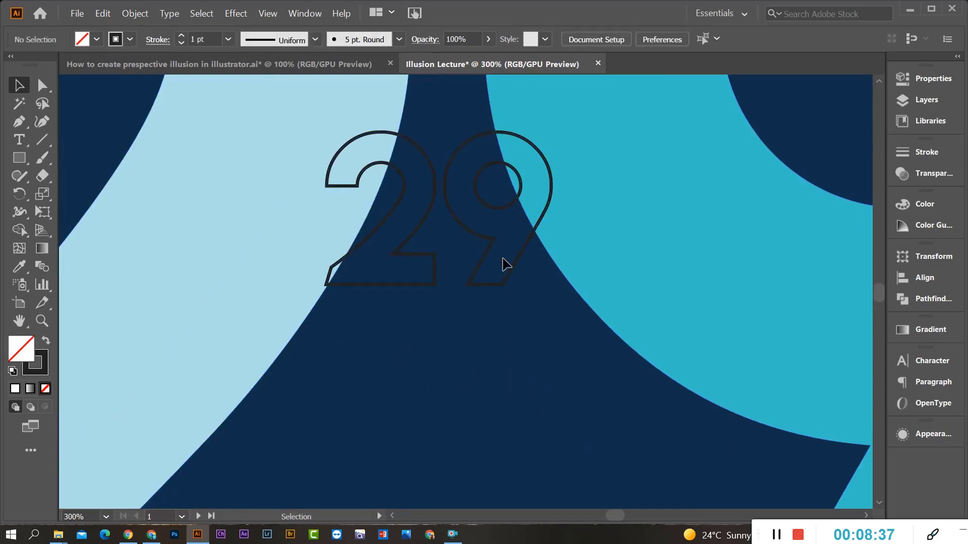
left_click(493, 242)
scroll(461, 158, "up", 3)
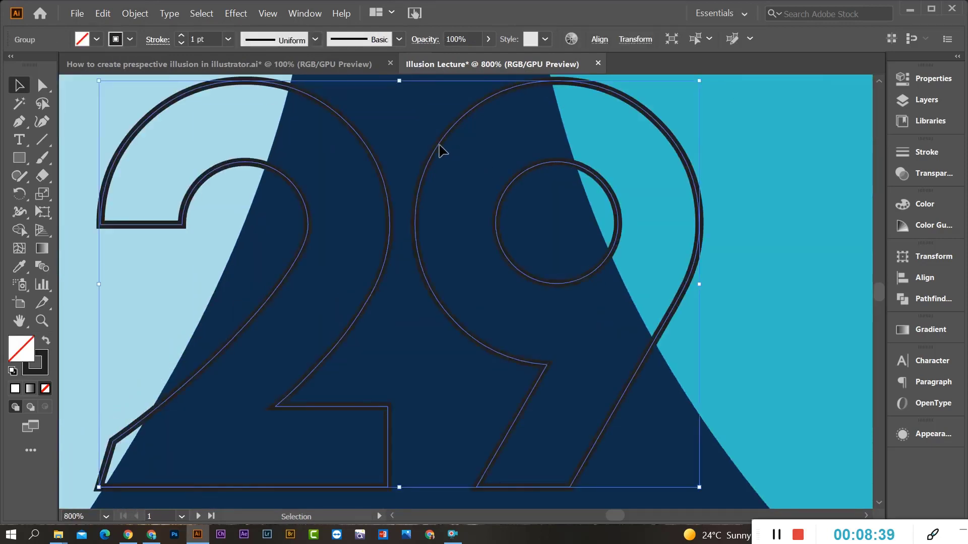
scroll(454, 171, "down", 2)
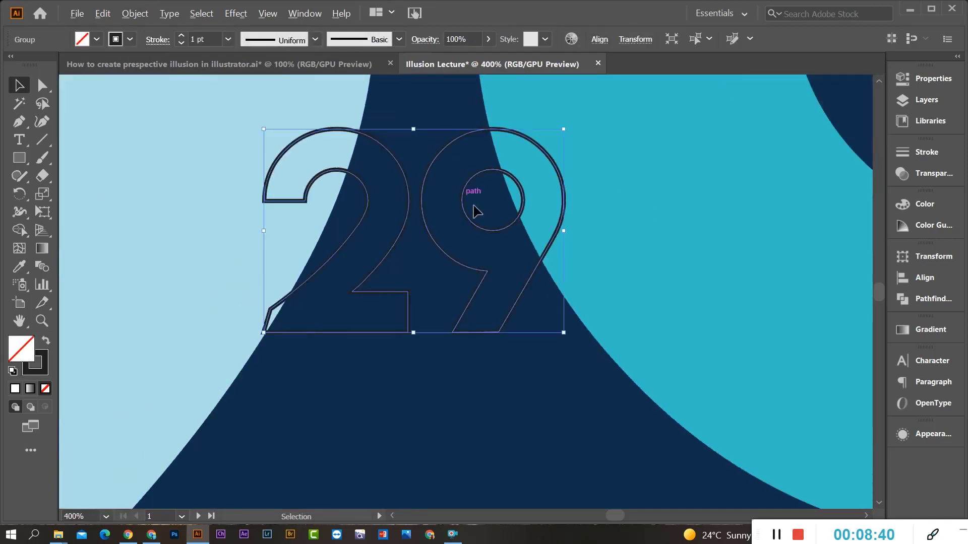
left_click(944, 157)
left_click(820, 168)
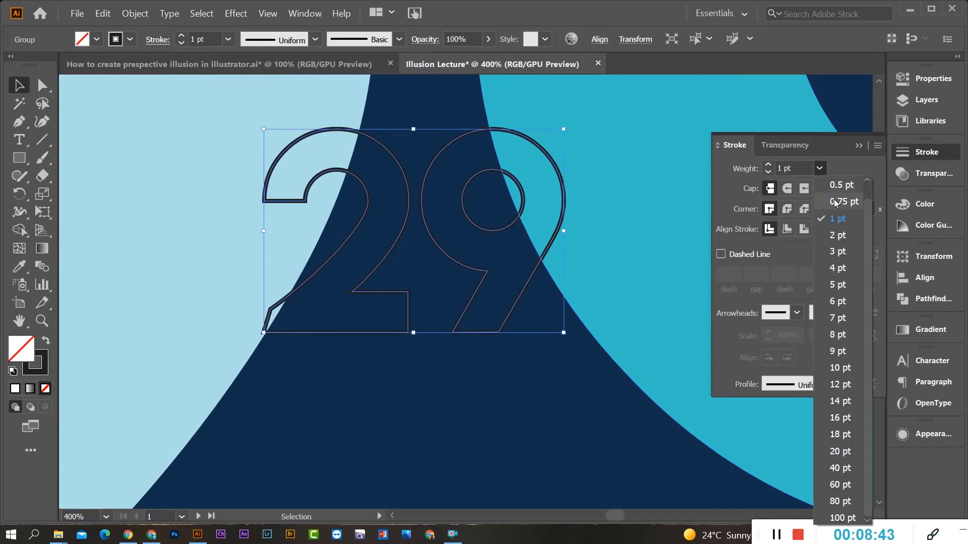
scroll(840, 191, "up", 1)
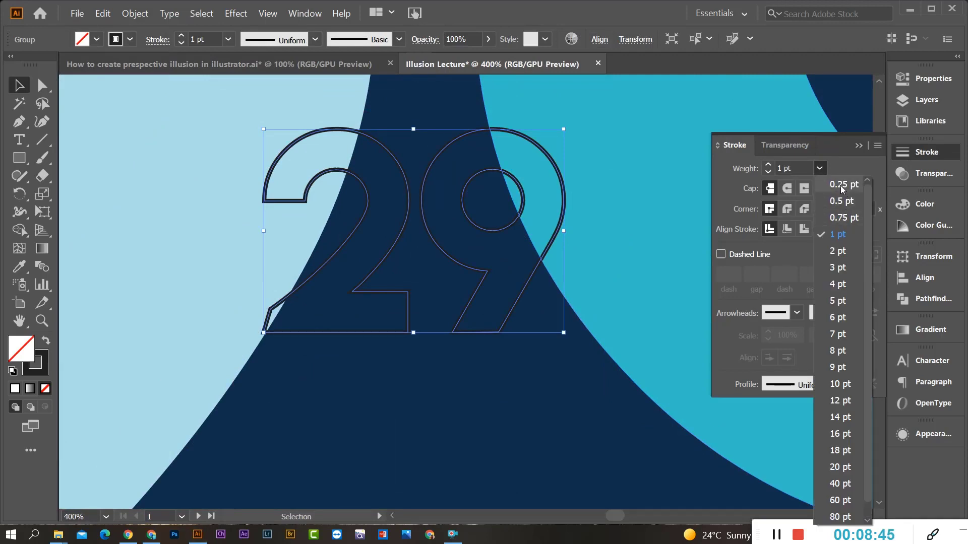
left_click(841, 184)
left_click(501, 362)
Select both the large 29 and the small thin-outlined 29 and make a blend between them
scroll(539, 264, "down", 3)
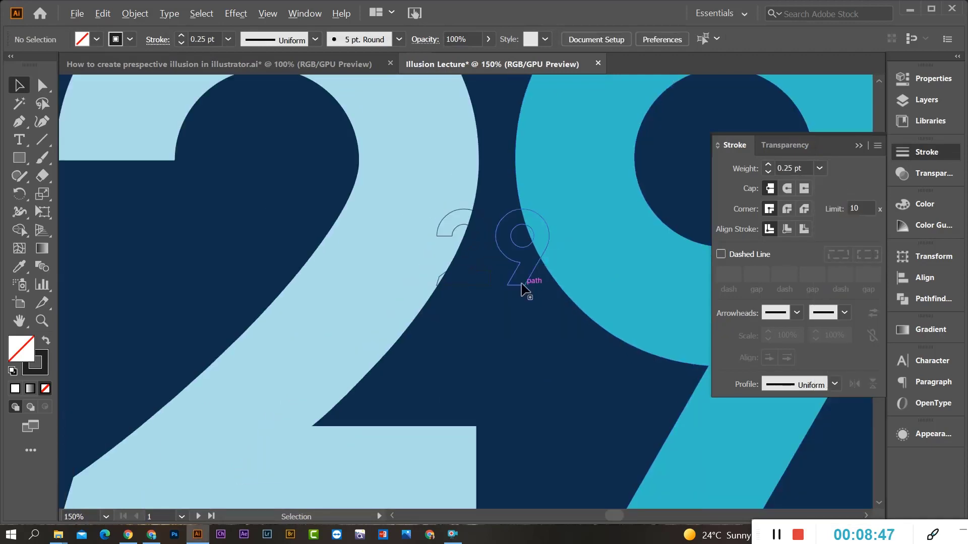
scroll(461, 280, "down", 2)
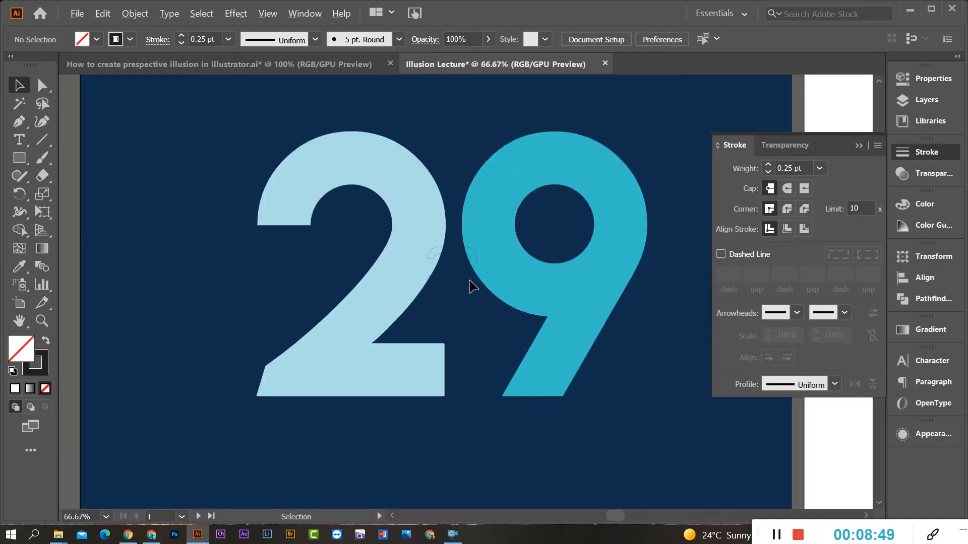
key("ctrl+a")
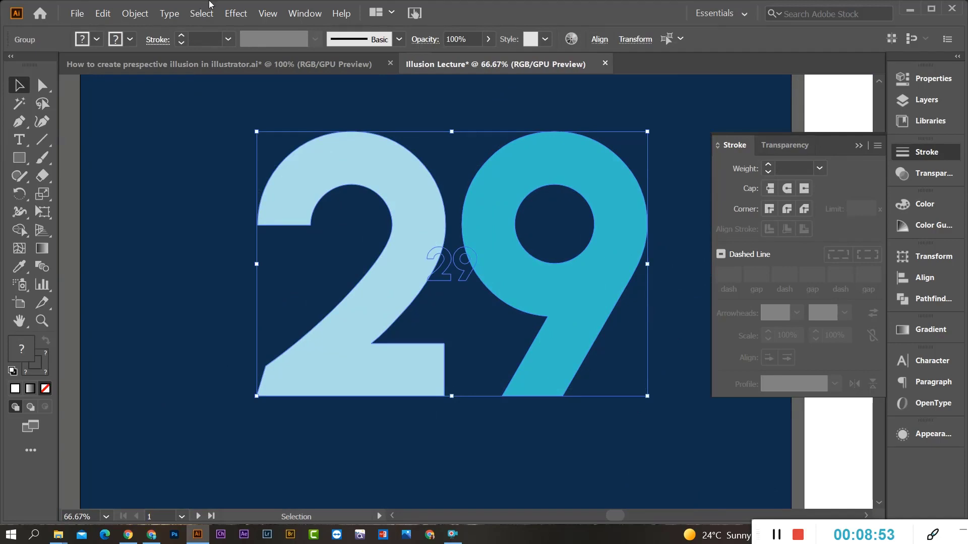
left_click(135, 14)
mouse_move(169, 312)
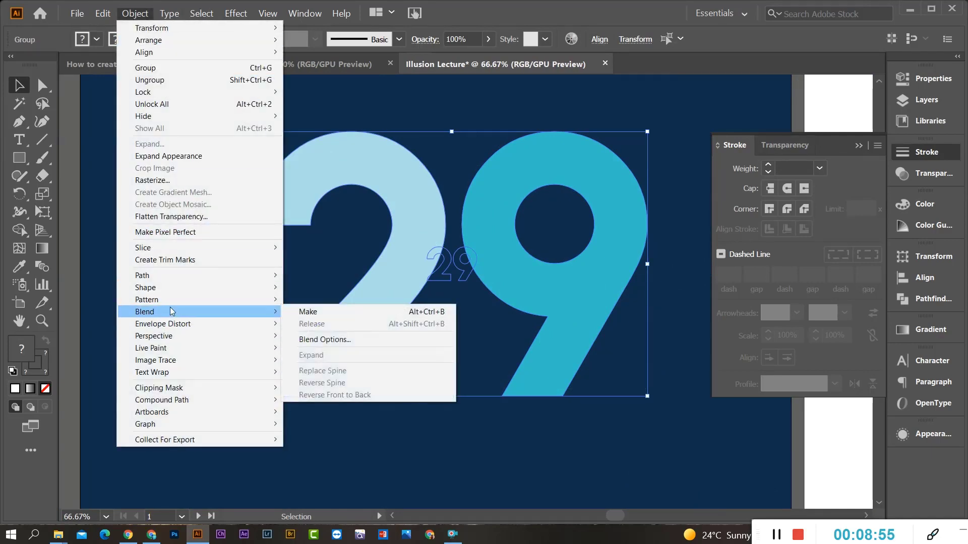
left_click(328, 311)
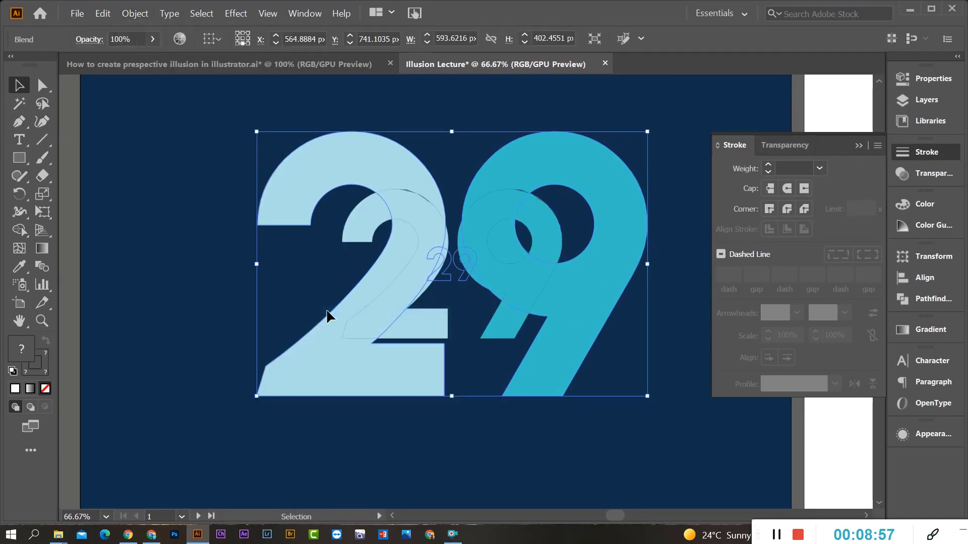
Set the selected 29 blend's spacing to Specified Steps with 100 steps and preview it
left_click(99, 15)
mouse_move(135, 13)
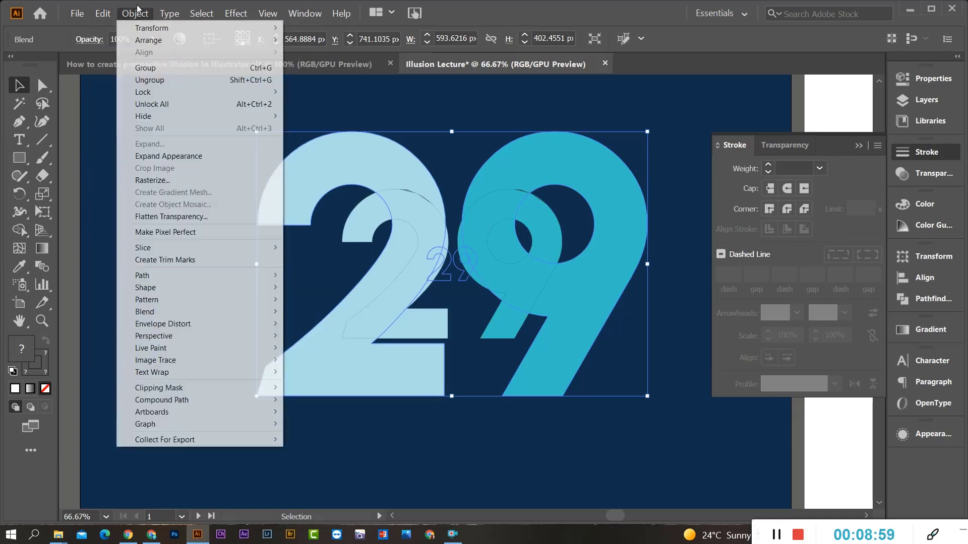
mouse_move(162, 312)
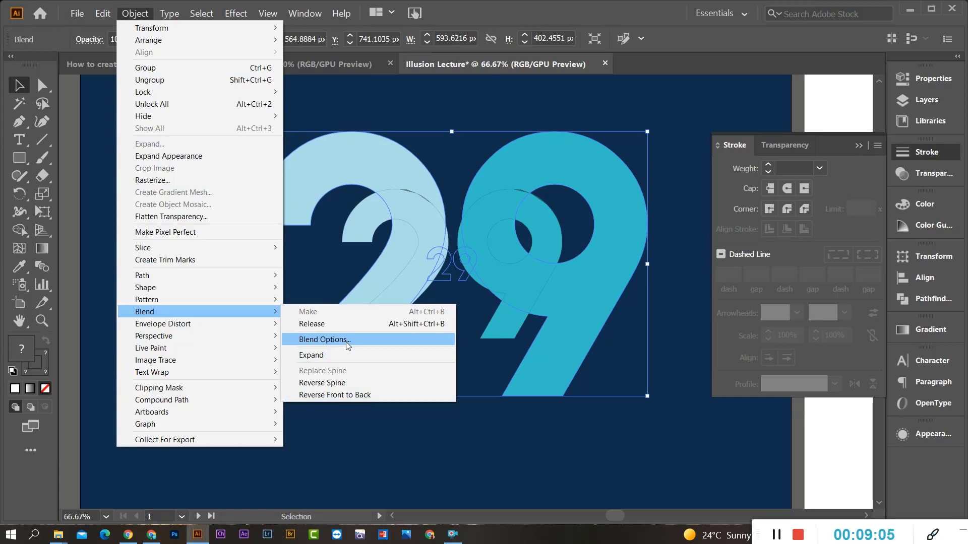
left_click(323, 339)
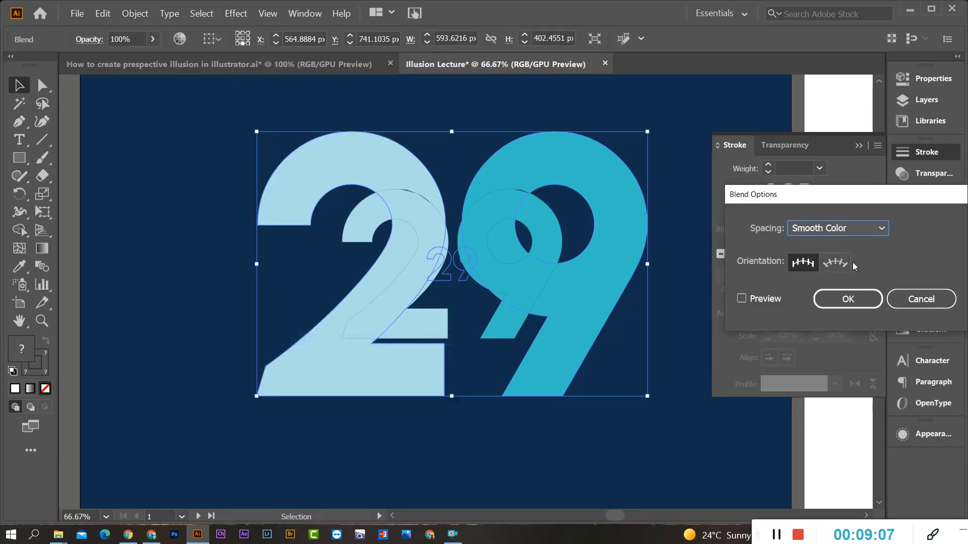
left_click_drag(840, 199, 772, 193)
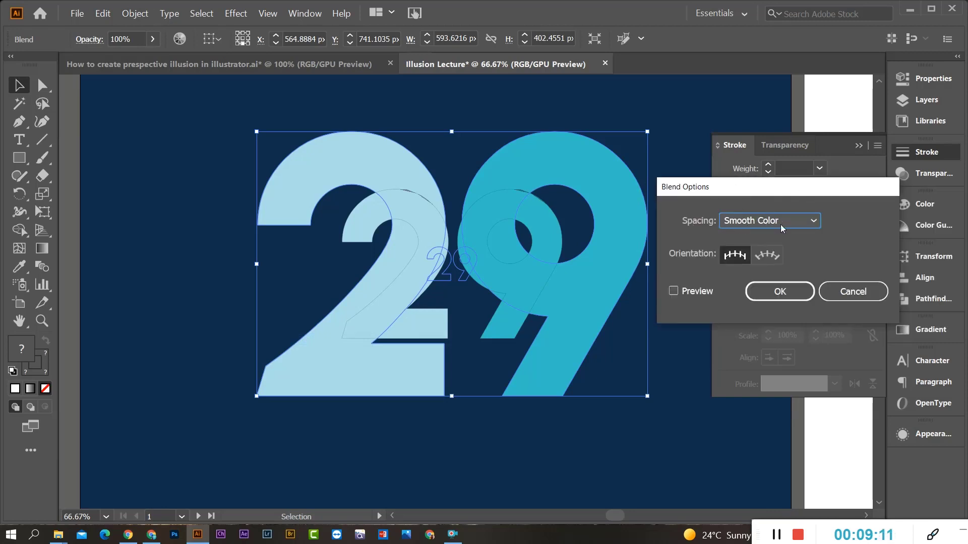
left_click(814, 220)
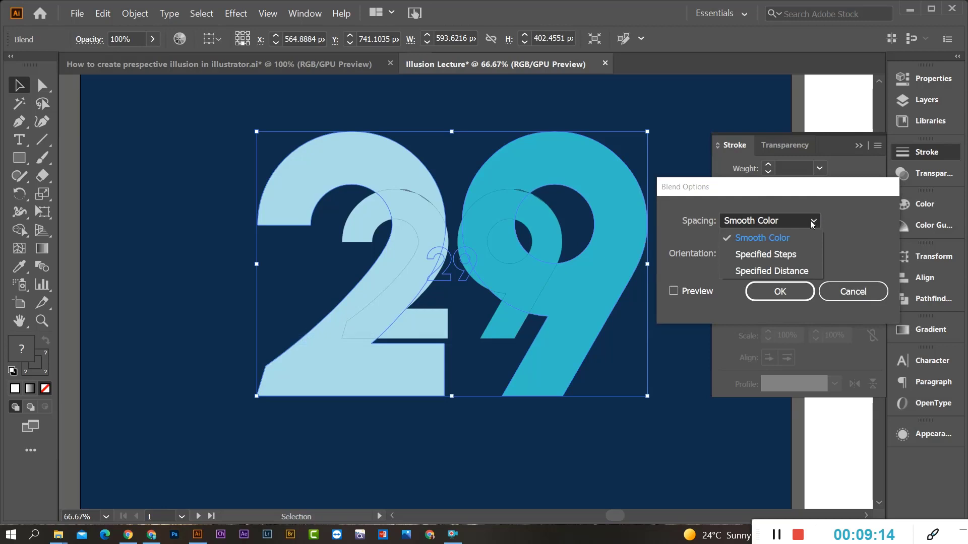
left_click(766, 255)
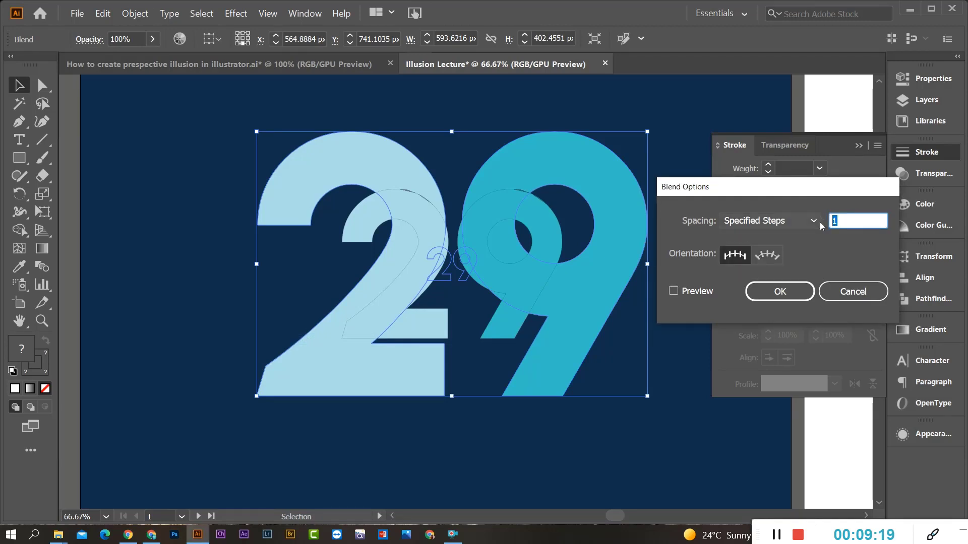
type("100")
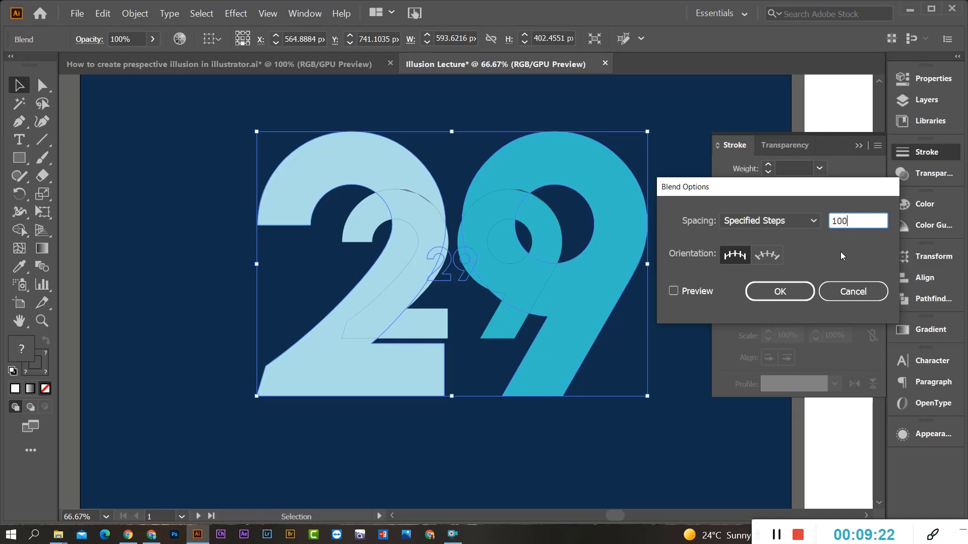
left_click(673, 291)
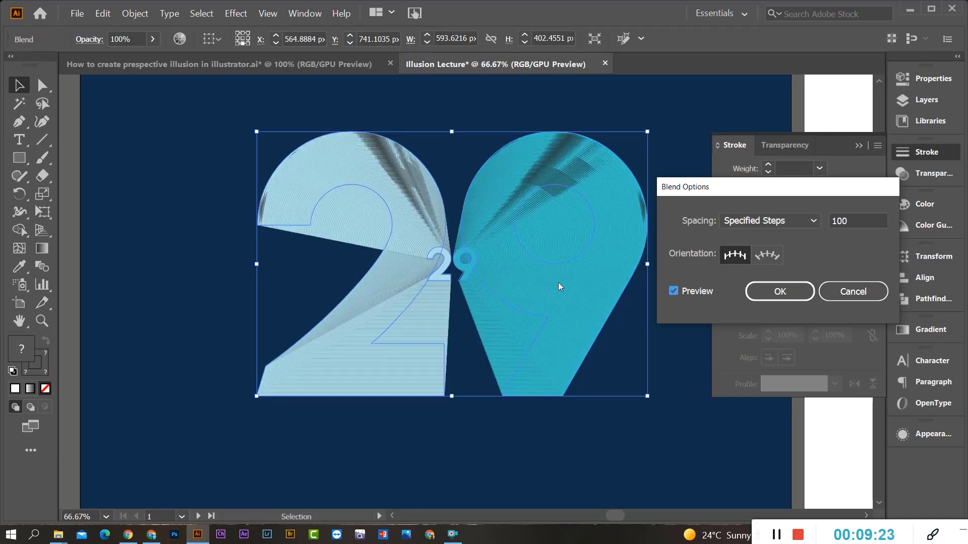
Set the blend's specified steps to 150, compare the preview and apply the blend options
double_click(855, 221)
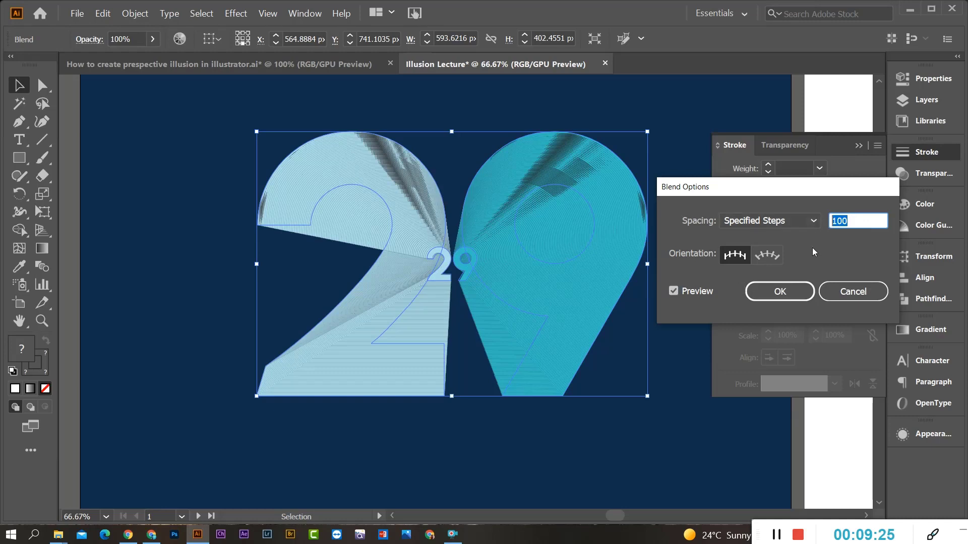
type("150")
left_click(674, 291)
left_click(674, 291)
left_click(671, 293)
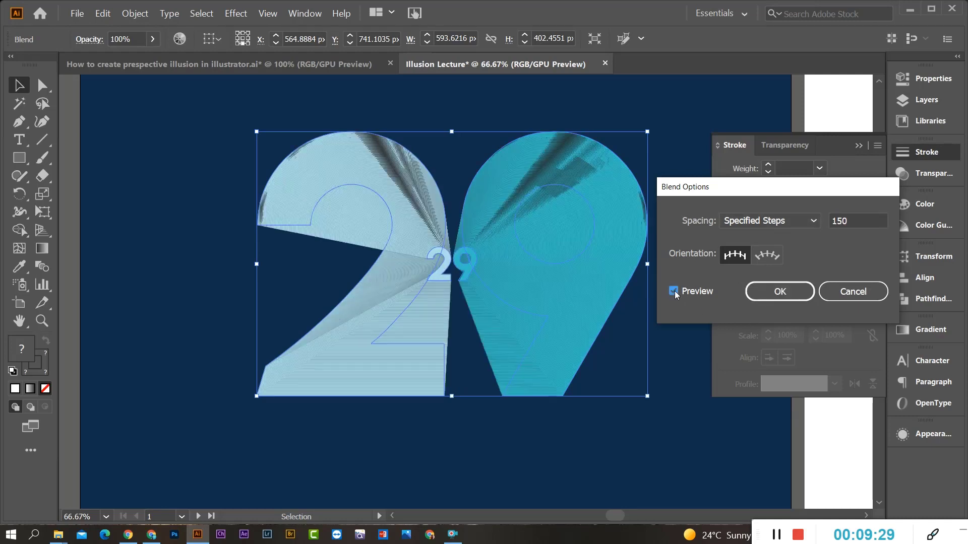
left_click(674, 292)
left_click(675, 292)
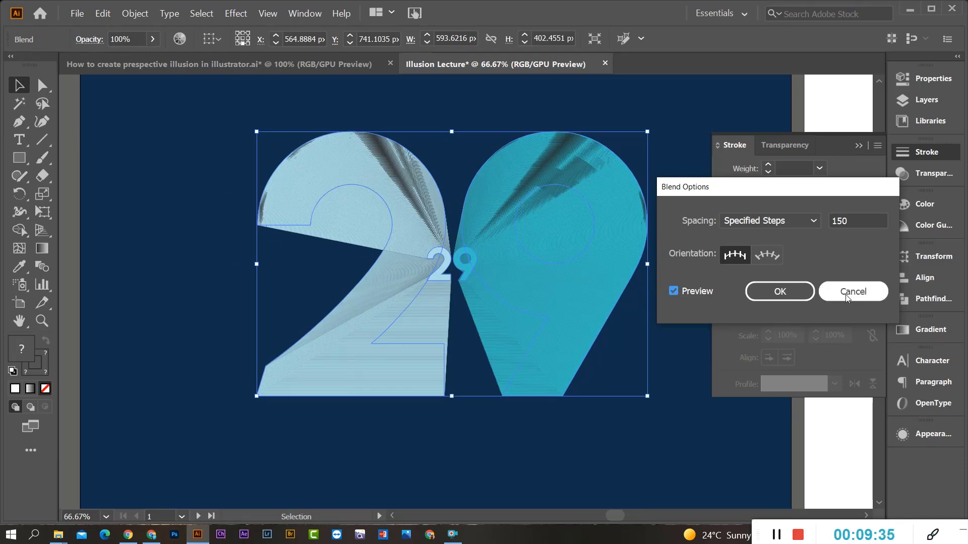
left_click(785, 293)
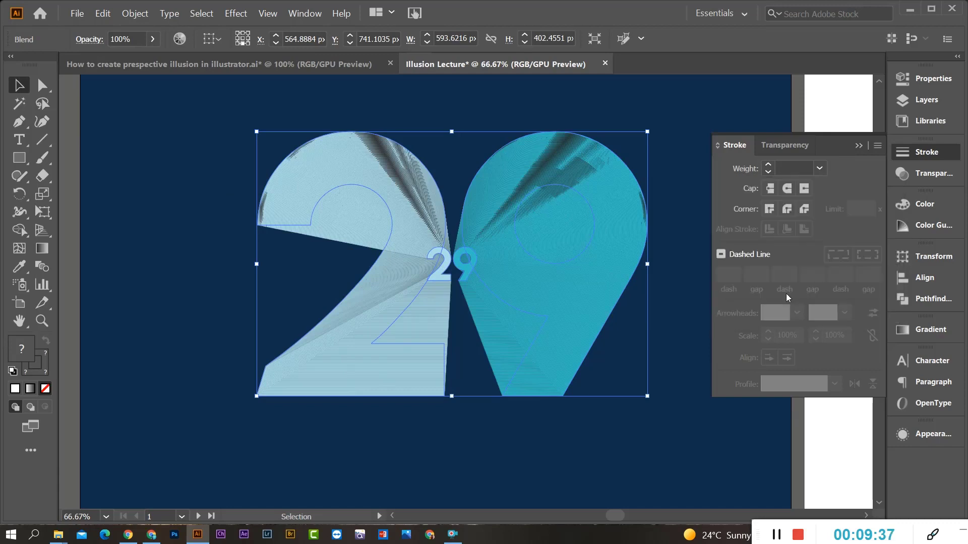
Try to move the blended 29 on the dark blue artboard
left_click(556, 457)
scroll(527, 283, "down", 3)
scroll(499, 287, "up", 2)
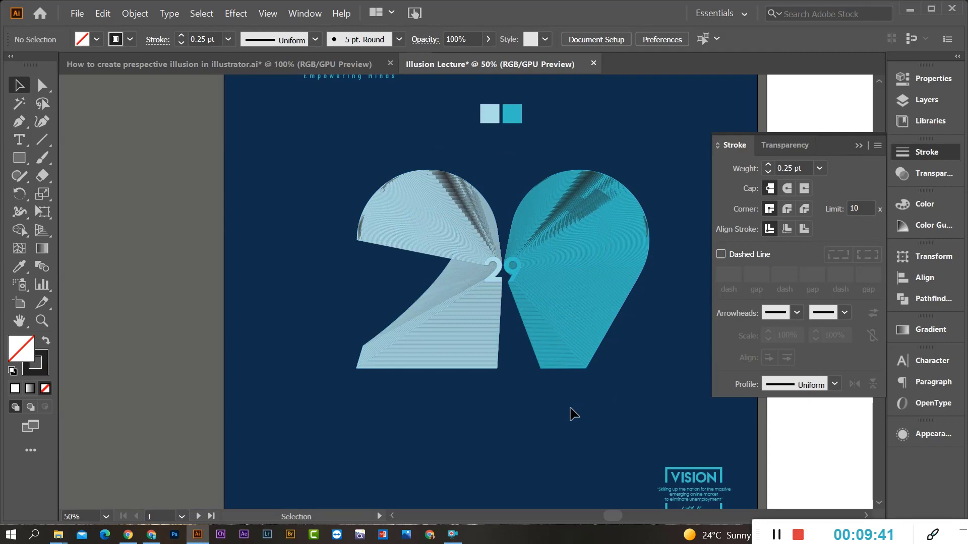
scroll(540, 326, "up", 4)
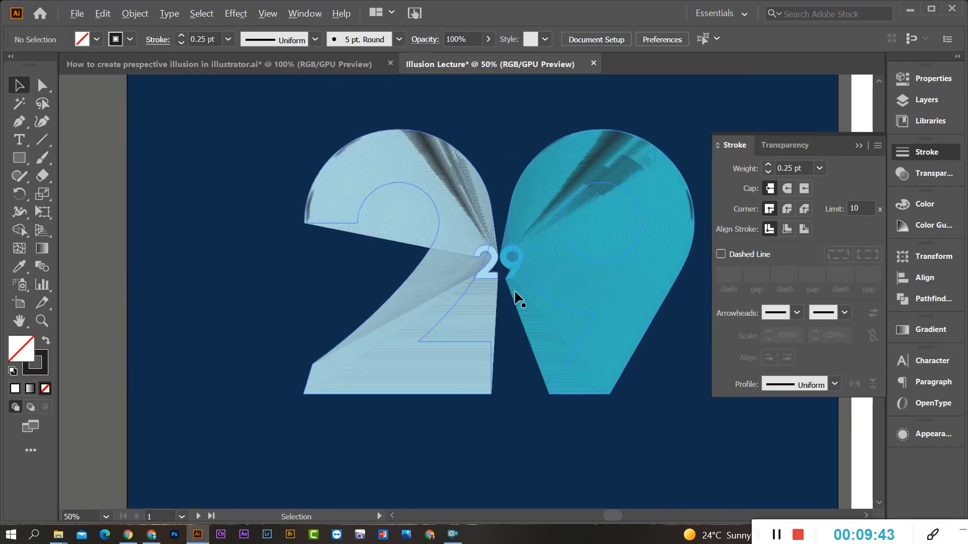
left_click_drag(464, 204, 477, 268)
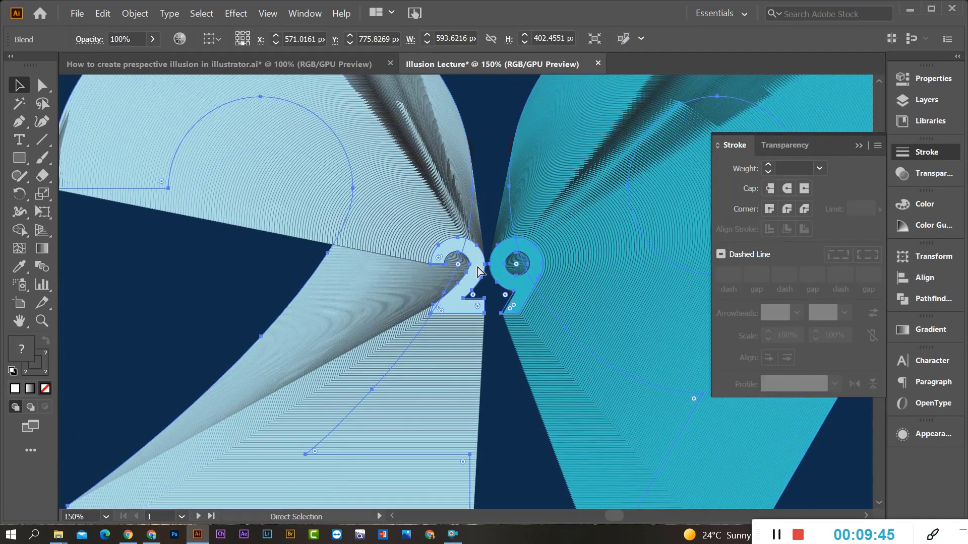
scroll(477, 268, "down", 2)
left_click(504, 404)
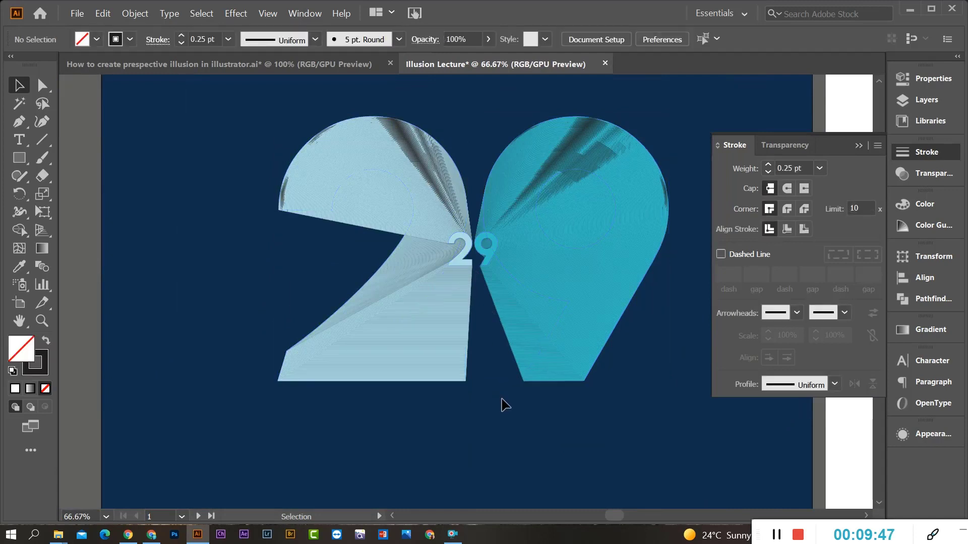
Enter isolation mode on the 29 blend and try to shift the digits there
left_click(490, 252)
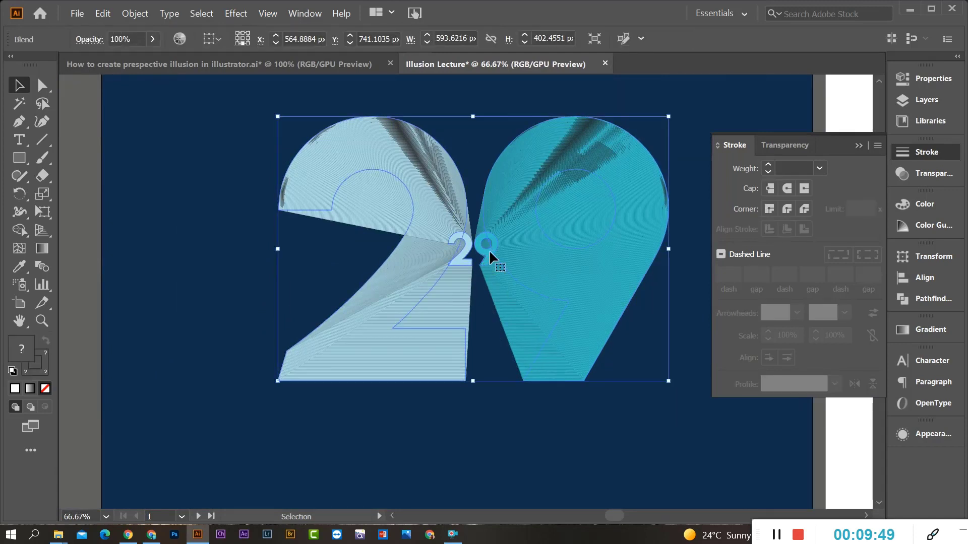
left_click(509, 423)
left_click(470, 253)
left_click(516, 415)
scroll(484, 274, "up", 2, "alt")
double_click(448, 225)
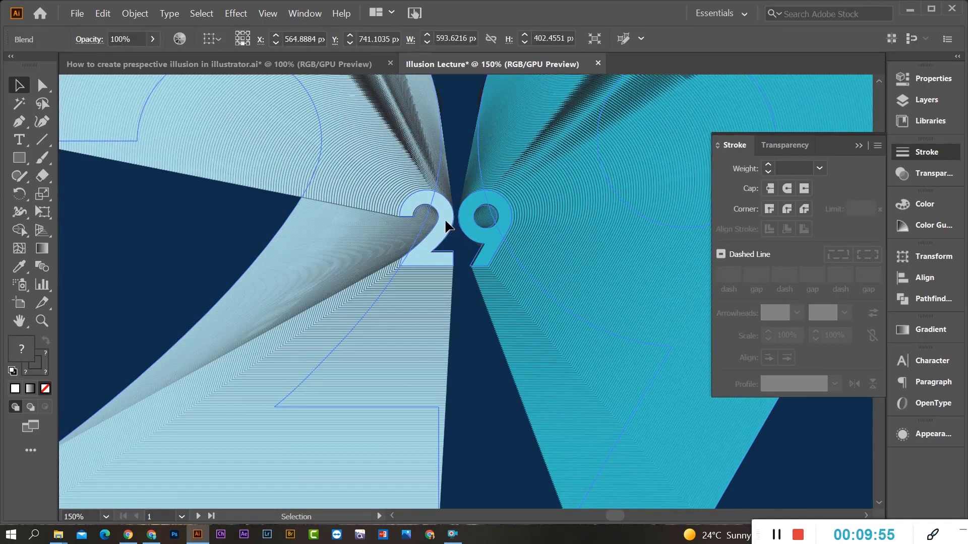
left_click_drag(445, 212, 458, 237)
key("ctrl+z")
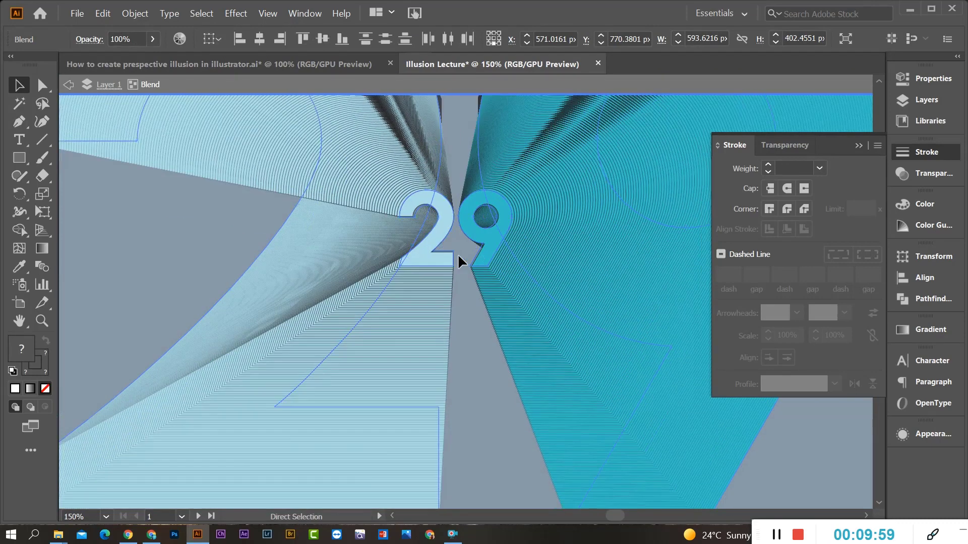
Try to pick out the small 29 in the isolated blend and move it downward, undoing each move
scroll(477, 262, "down", 2, "alt")
left_click(495, 422)
left_click(487, 240)
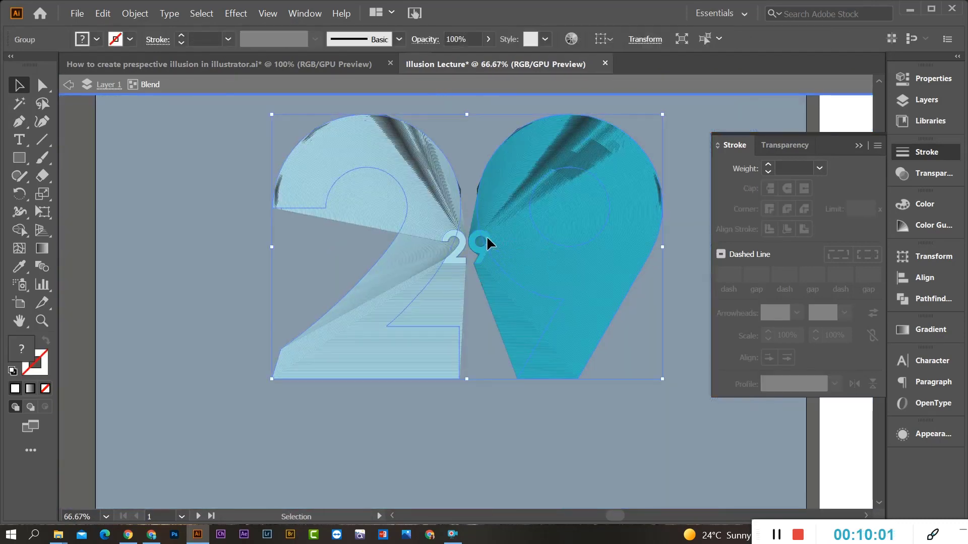
left_click(472, 237)
left_click_drag(473, 238, 476, 283)
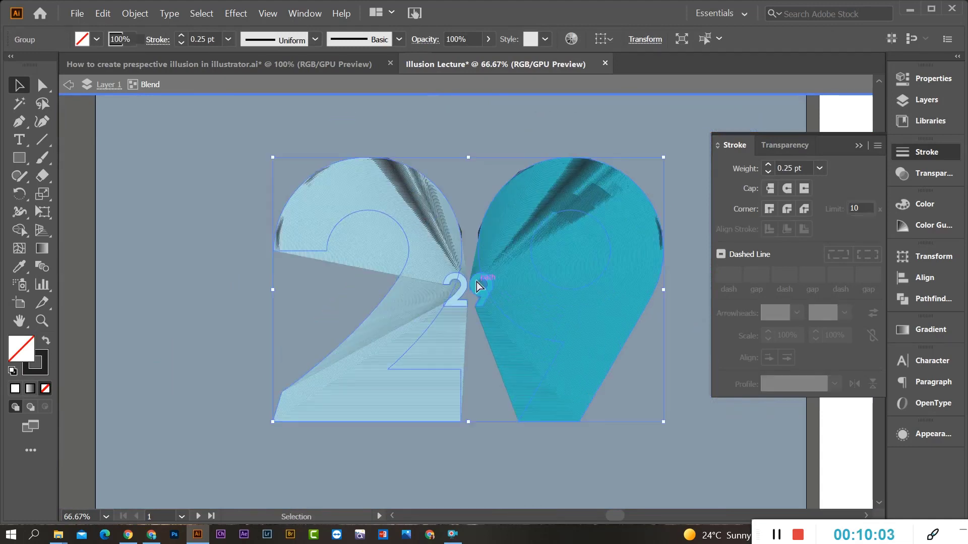
key("ctrl+z")
left_click_drag(473, 244, 481, 270)
key("ctrl+z")
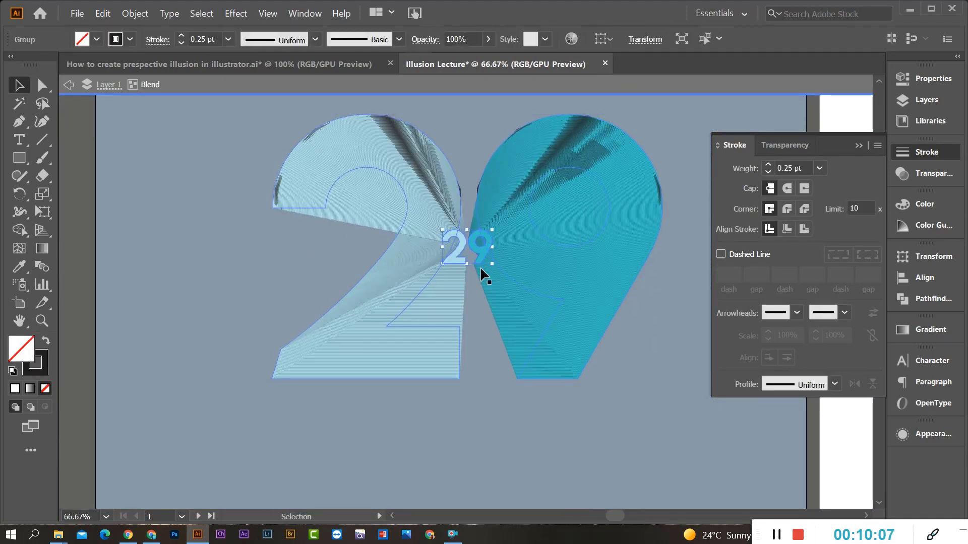
Select only the small 29 inside the isolated blend and try to reposition it
left_click(469, 241)
left_click(522, 416)
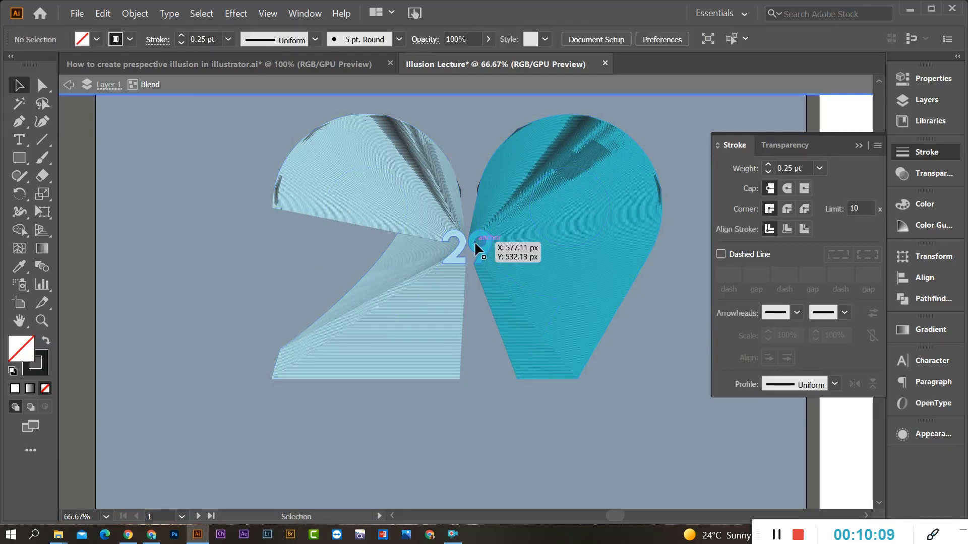
left_click(475, 243)
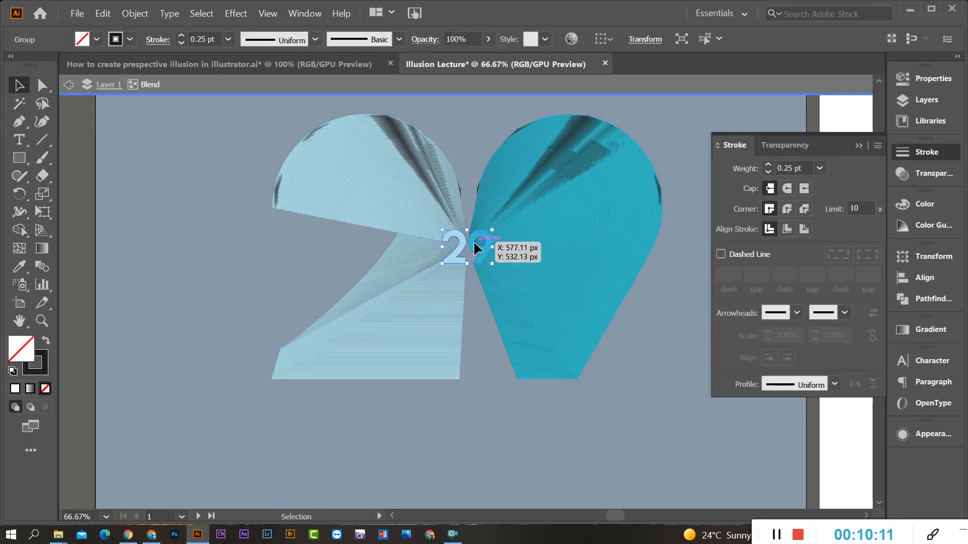
left_click_drag(474, 242, 475, 265)
key("ctrl+minus")
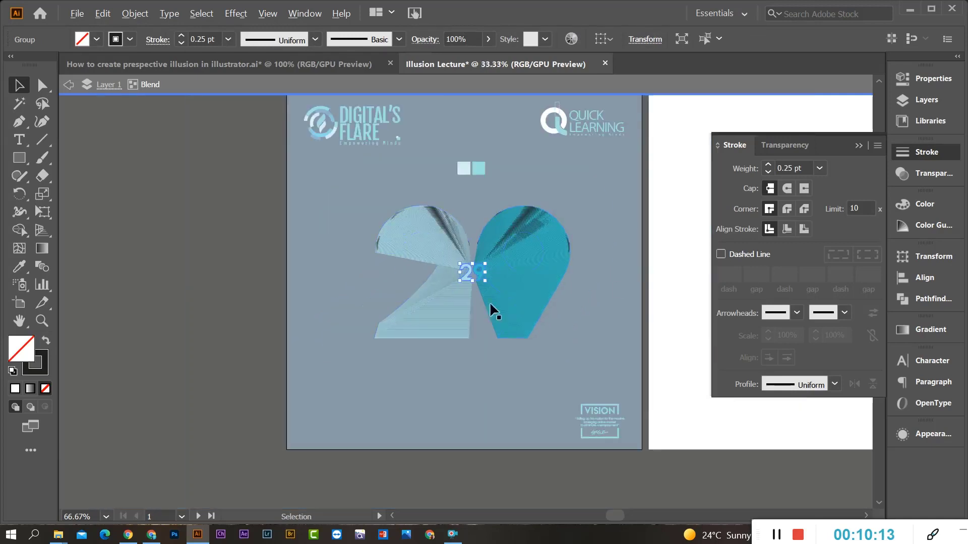
key("ctrl+plus")
mouse_move(469, 272)
left_mouse_down()
mouse_move(459, 280)
mouse_move(470, 271)
left_mouse_up()
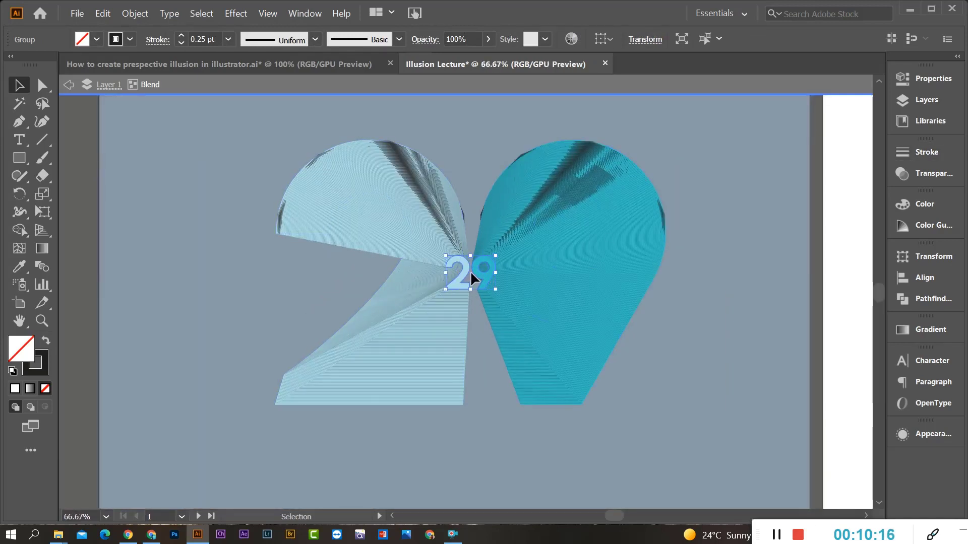
Try a Transform effect with a 40° rotation on the small 29, cancel it and leave isolation mode
left_click(232, 19)
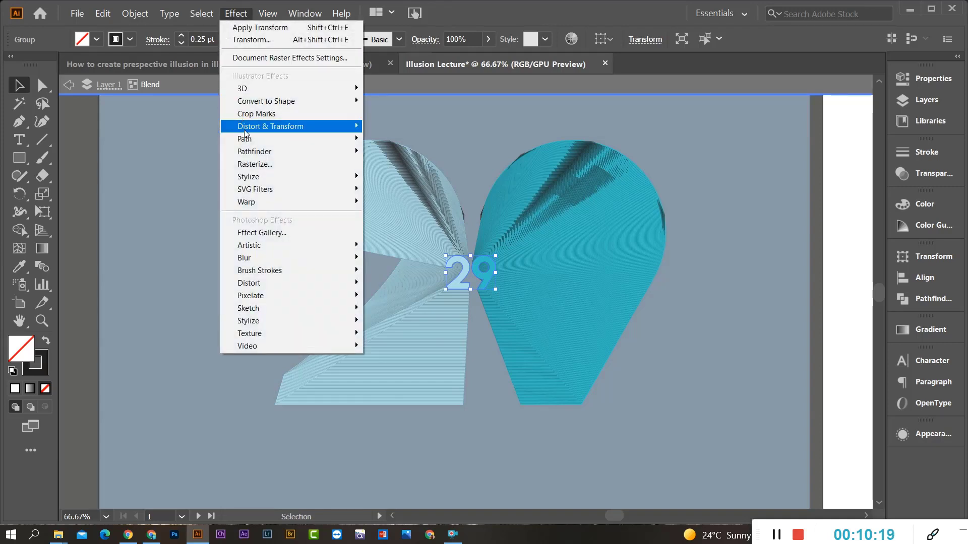
mouse_move(244, 131)
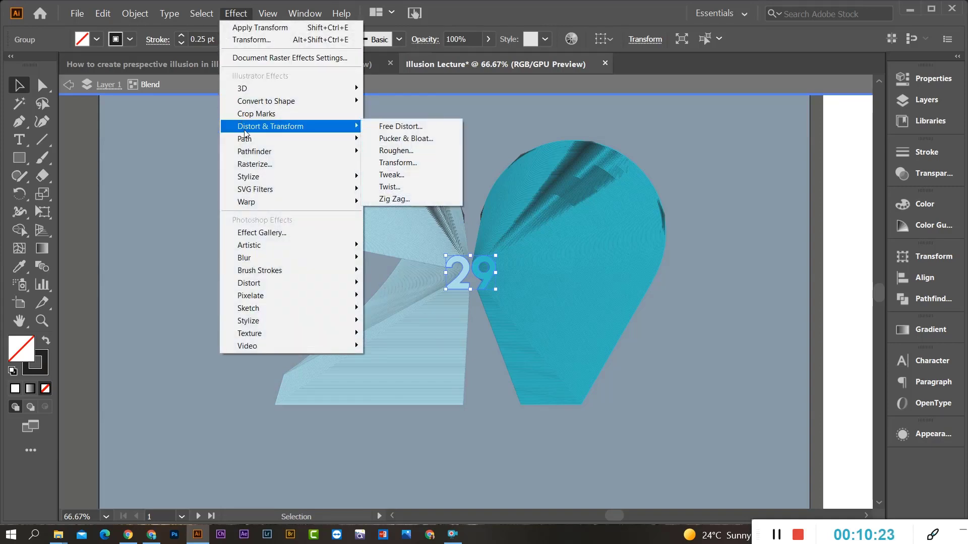
left_click(396, 169)
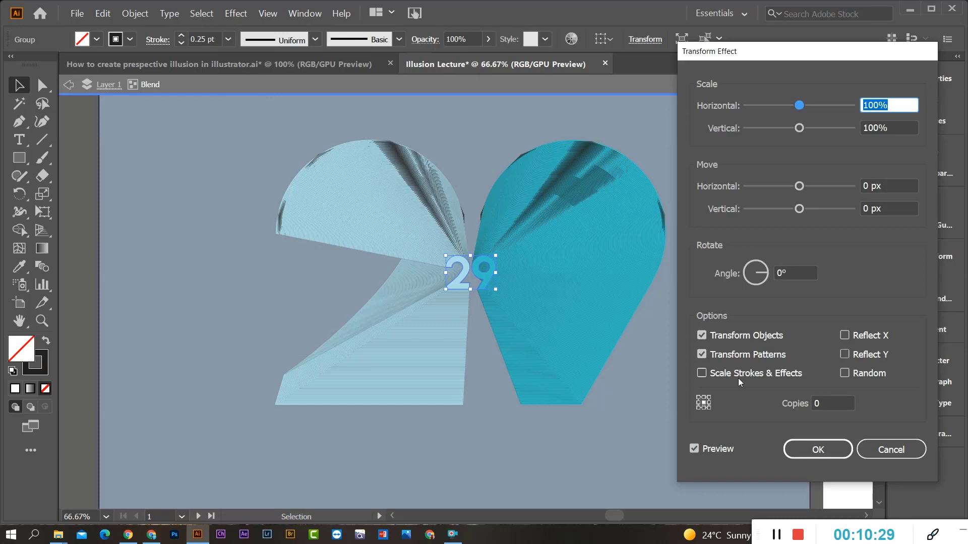
left_click(791, 273)
type("4")
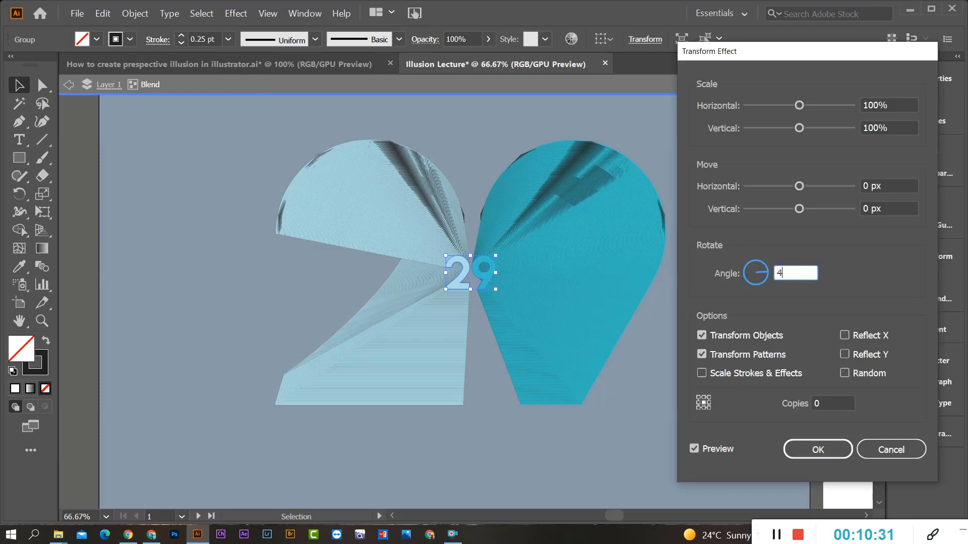
type("0")
left_click(693, 449)
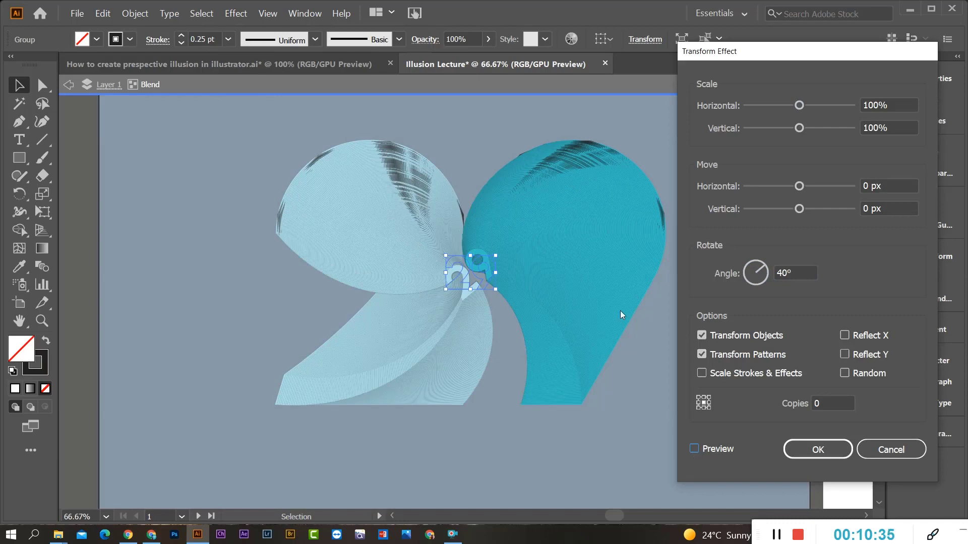
left_click(891, 451)
double_click(701, 386)
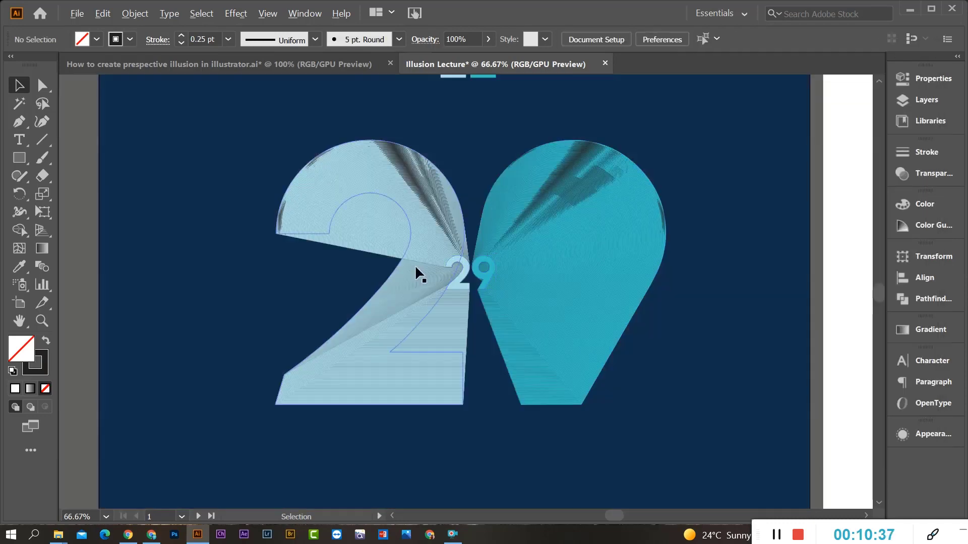
Try moving the whole blended 29 toward the artboard's right edge, undo the move and deselect
scroll(427, 272, "down", 3)
scroll(446, 346, "up", 3)
scroll(489, 270, "down", 1)
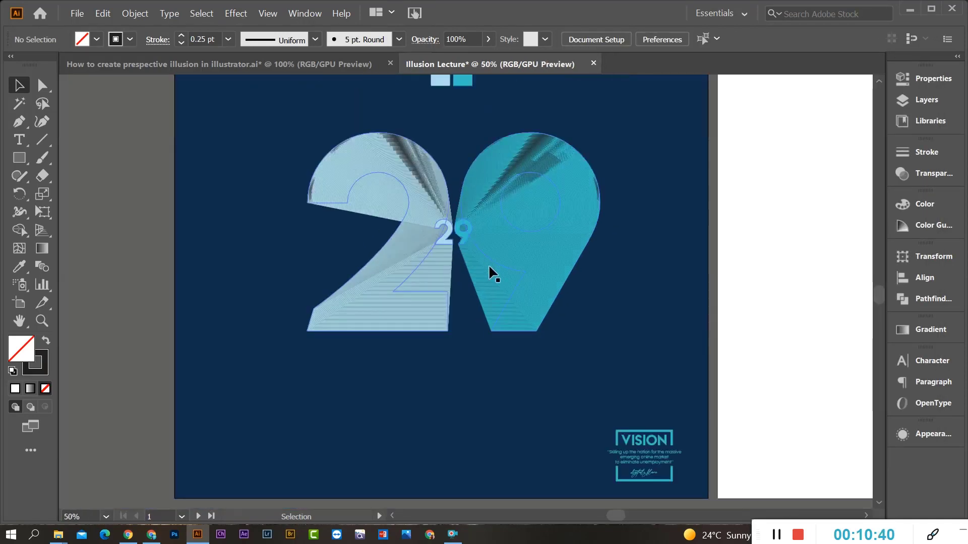
left_click_drag(456, 262, 640, 268)
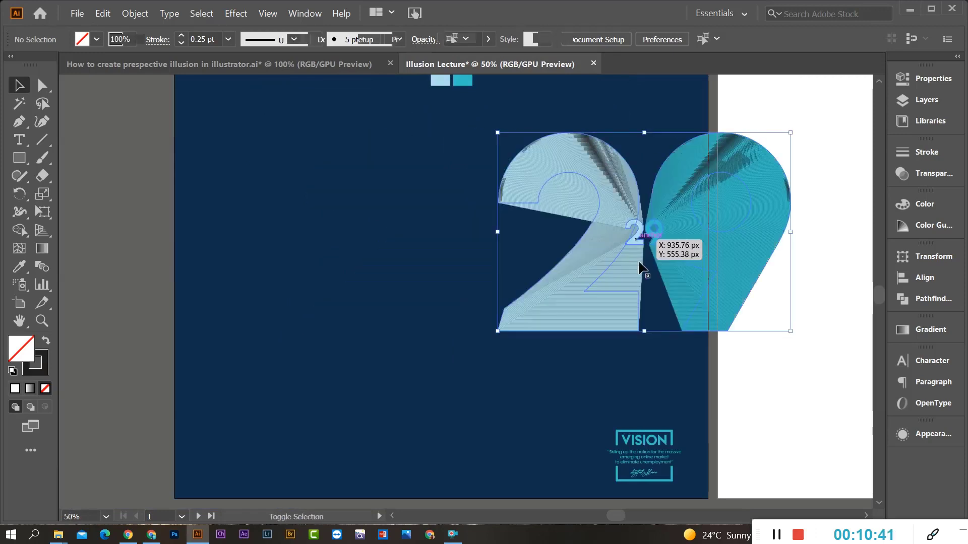
key("ctrl+z")
scroll(608, 314, "down", 2)
left_click(554, 374)
scroll(551, 289, "up", 2)
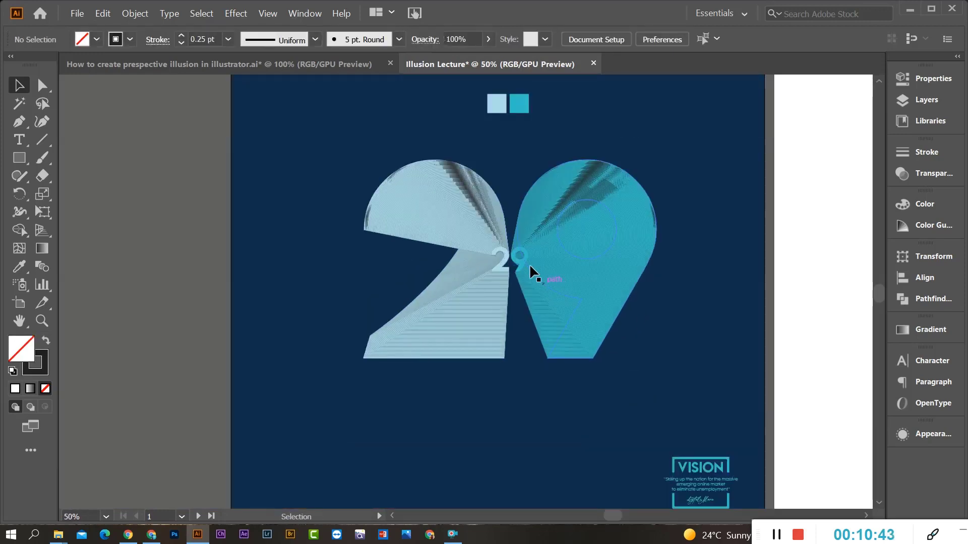
Undo the blend on the artboard's 29 back to separate large digits and small outlined digits, and deselect
scroll(530, 272, "up", 1)
key("ctrl+z")
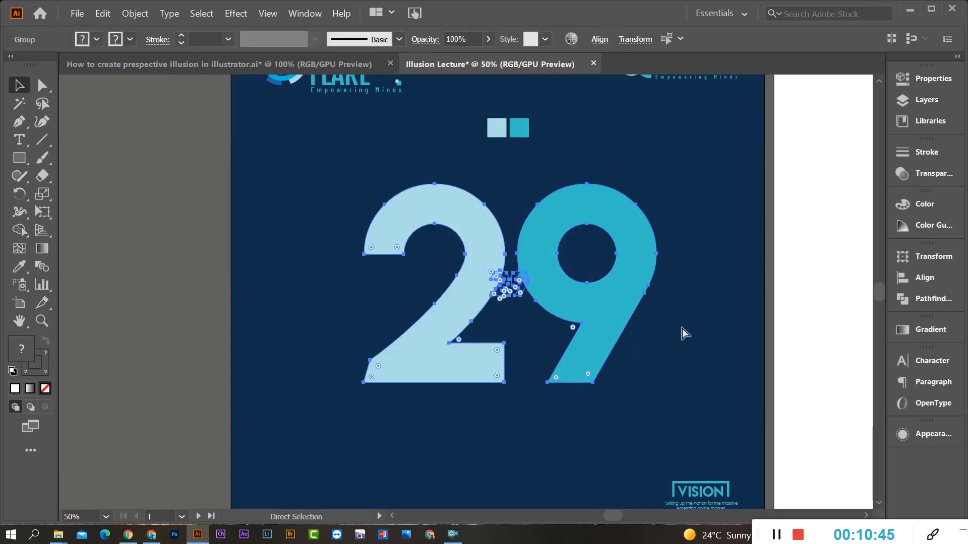
left_click(682, 329)
scroll(527, 286, "up", 3)
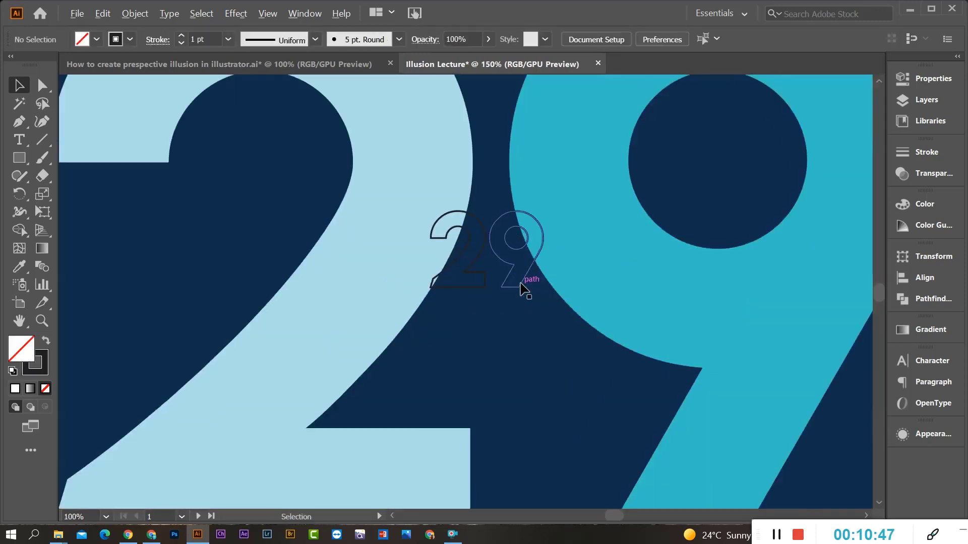
Try moving the small outlined 29 on the artboard slightly downward and undo the move
left_click_drag(507, 259, 528, 303)
key("ctrl+z")
scroll(510, 282, "down", 2)
left_click(510, 281)
key("ctrl+z")
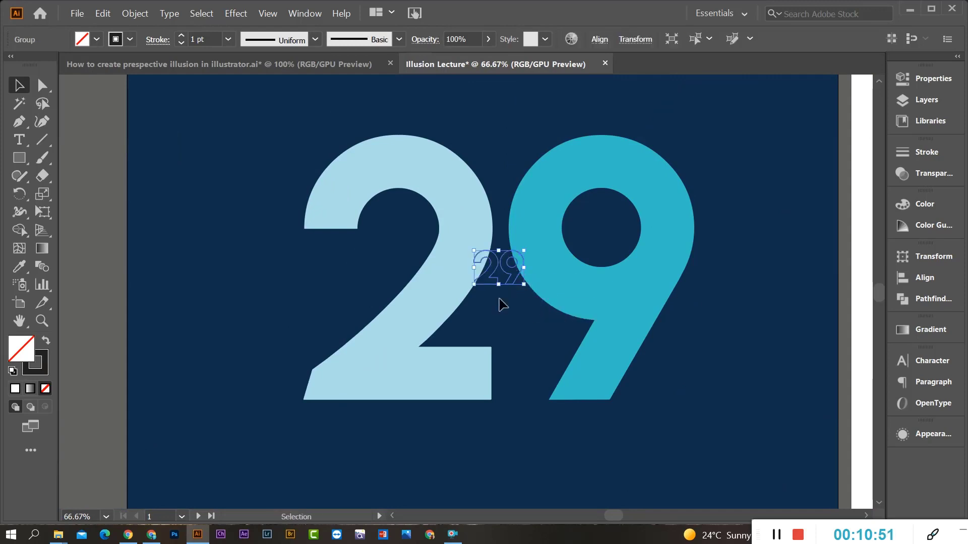
Duplicate the large 29 together with the small outlined 29 onto the empty canvas left of the artboard
scroll(500, 266, "up", 1)
scroll(496, 295, "down", 2)
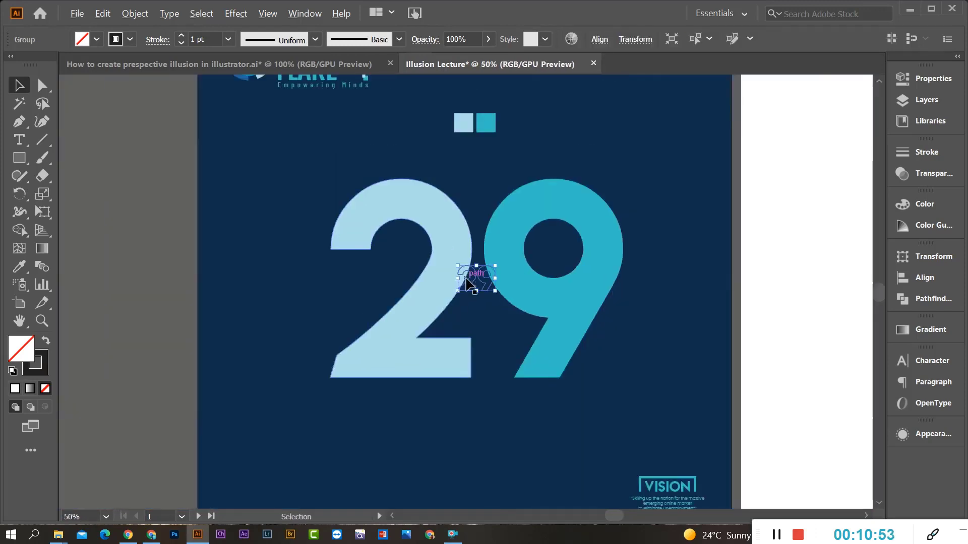
left_click_drag(330, 185, 706, 396)
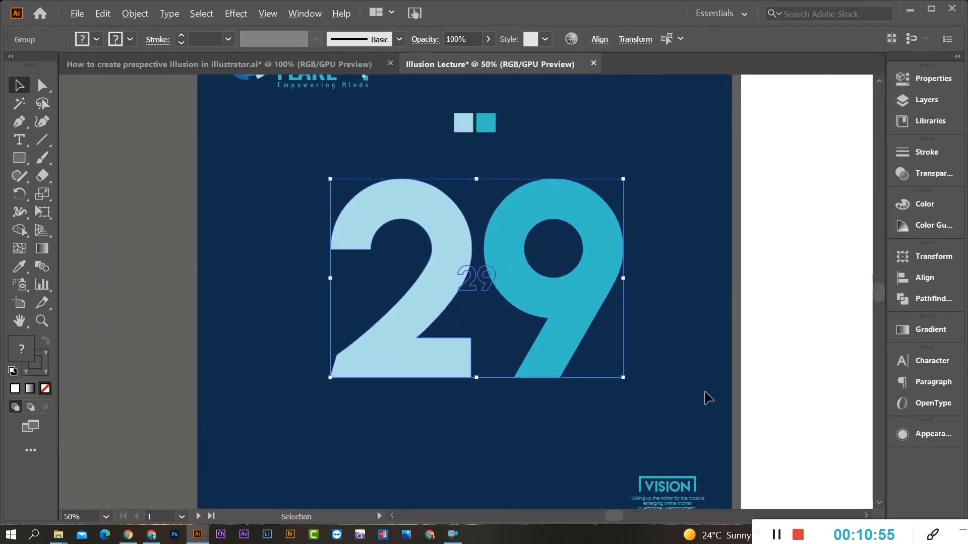
scroll(811, 416, "down", 4)
scroll(811, 417, "up", 2)
left_click_drag(790, 409, 550, 411)
left_click(622, 449)
scroll(617, 428, "up", 2)
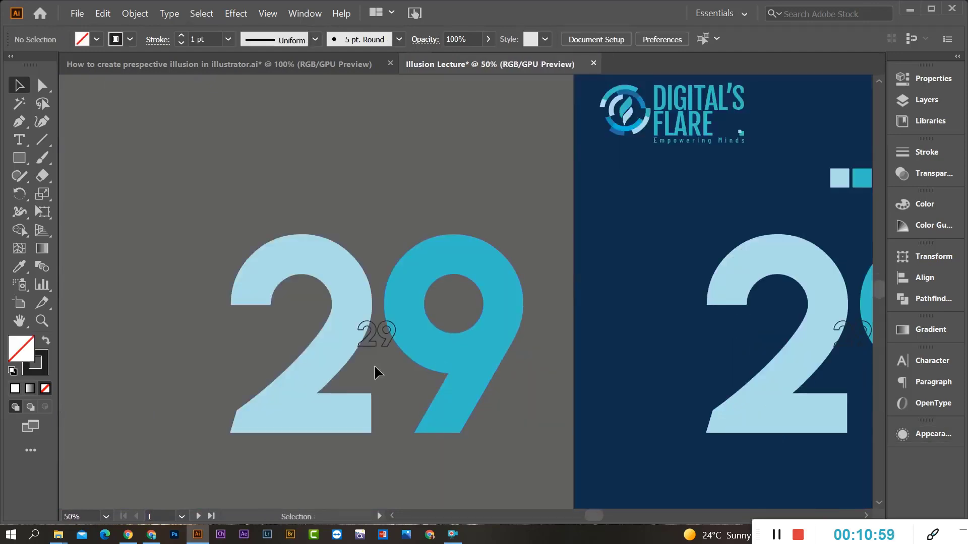
Send the small outlined 29 of the off-artboard copy to the back, behind the large digits
scroll(358, 335, "up", 3)
scroll(407, 316, "down", 2)
scroll(408, 320, "up", 3)
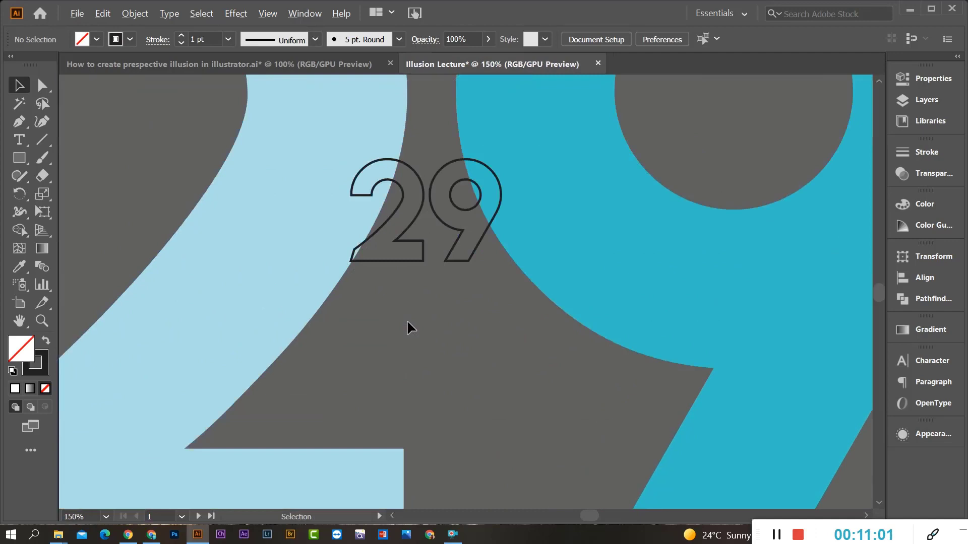
left_click(408, 246)
scroll(403, 297, "down", 2)
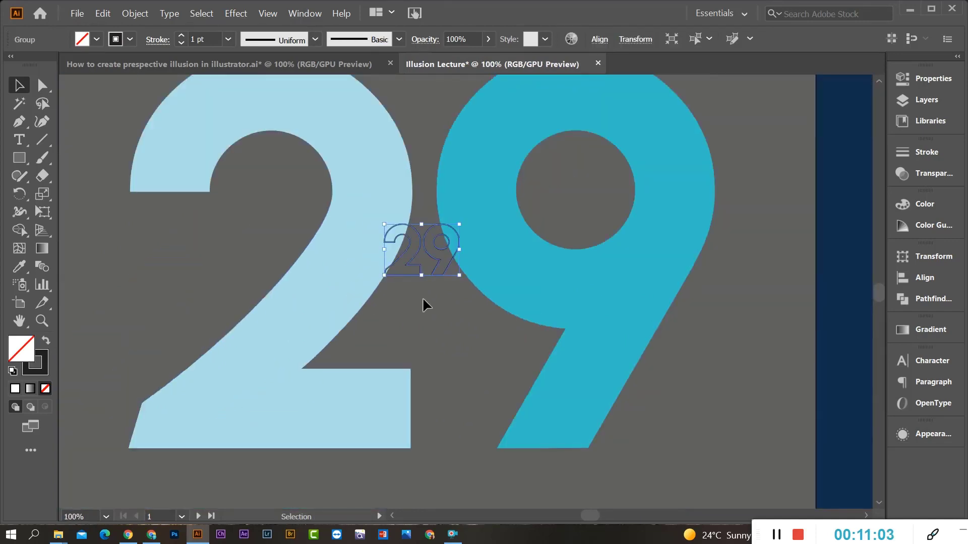
scroll(422, 302, "up", 1)
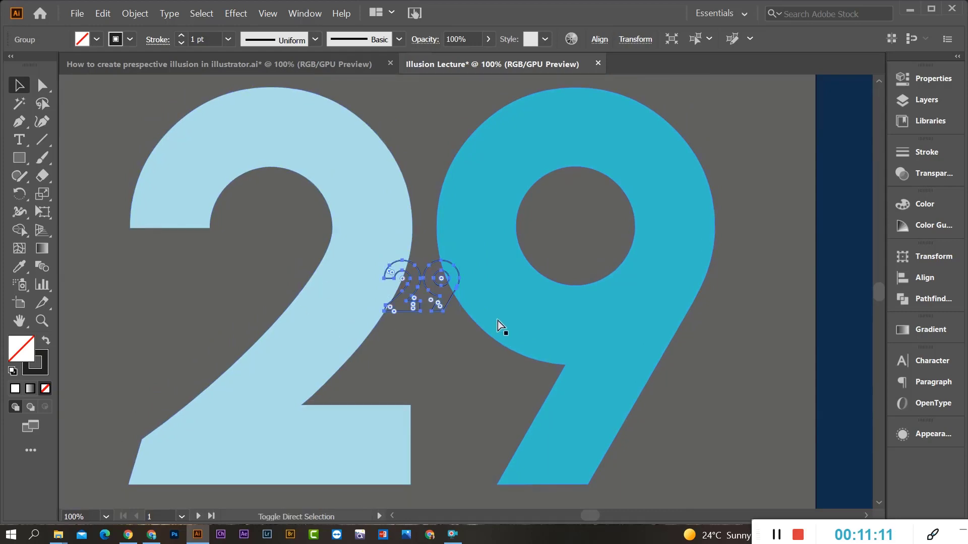
key("ctrl+shift+bracketleft")
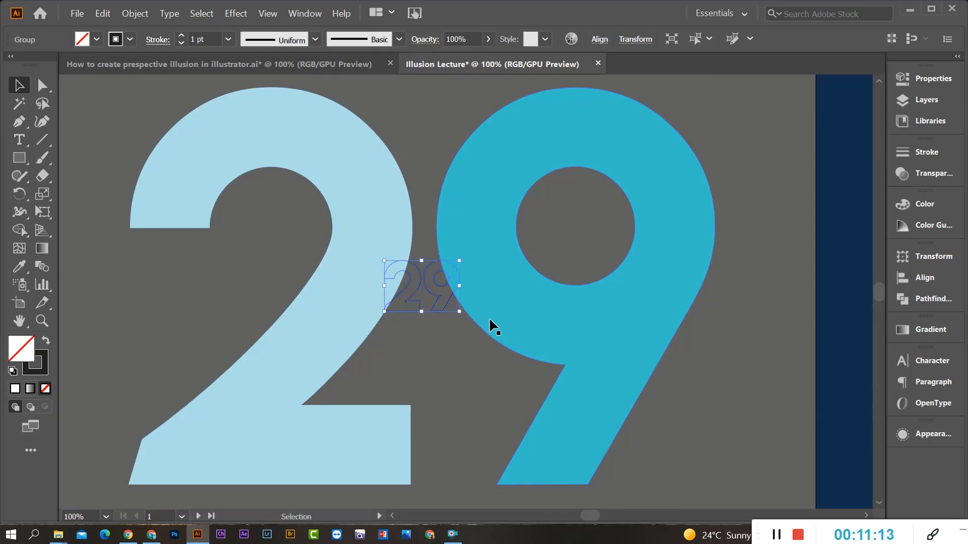
left_click(434, 403)
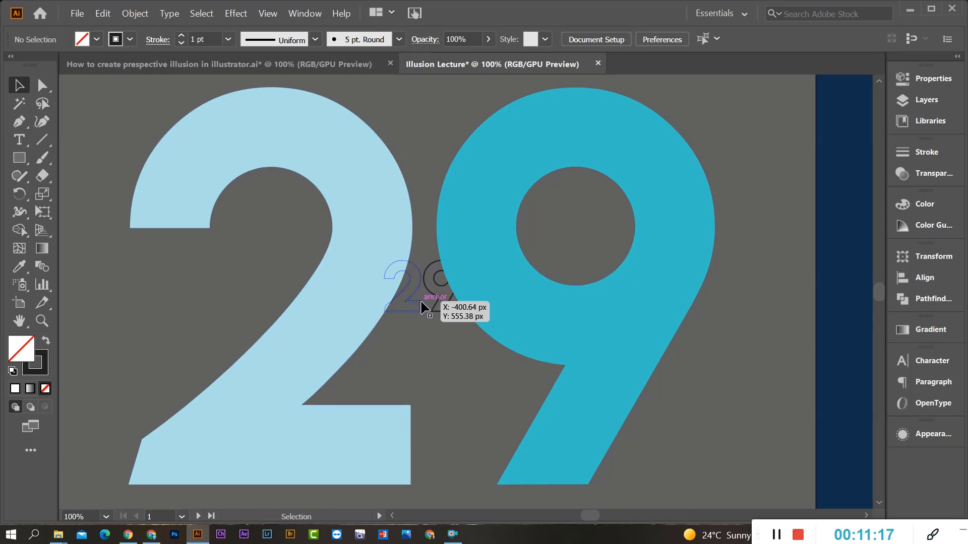
scroll(415, 304, "down", 1)
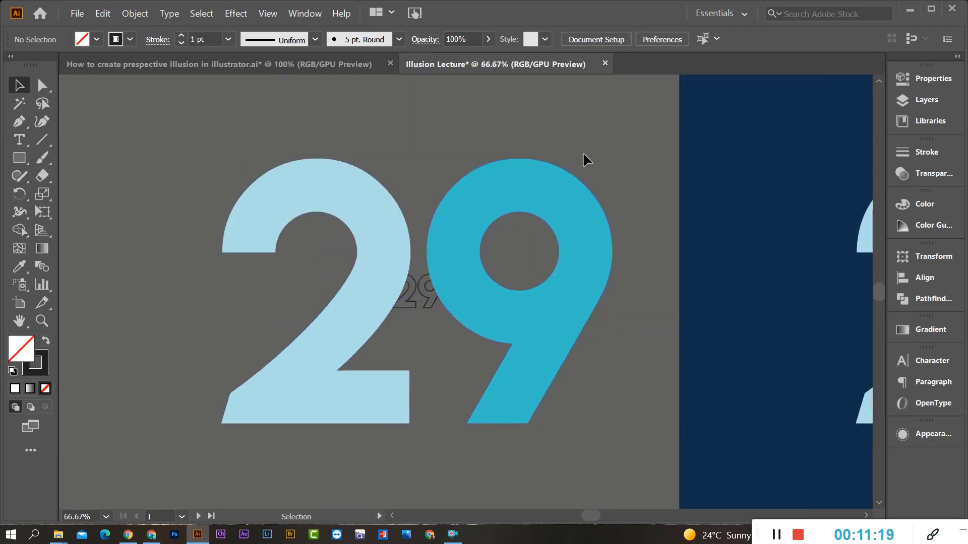
Make a blend between the large 29 and the small outlined 29 of the off-artboard copy
left_click(334, 364)
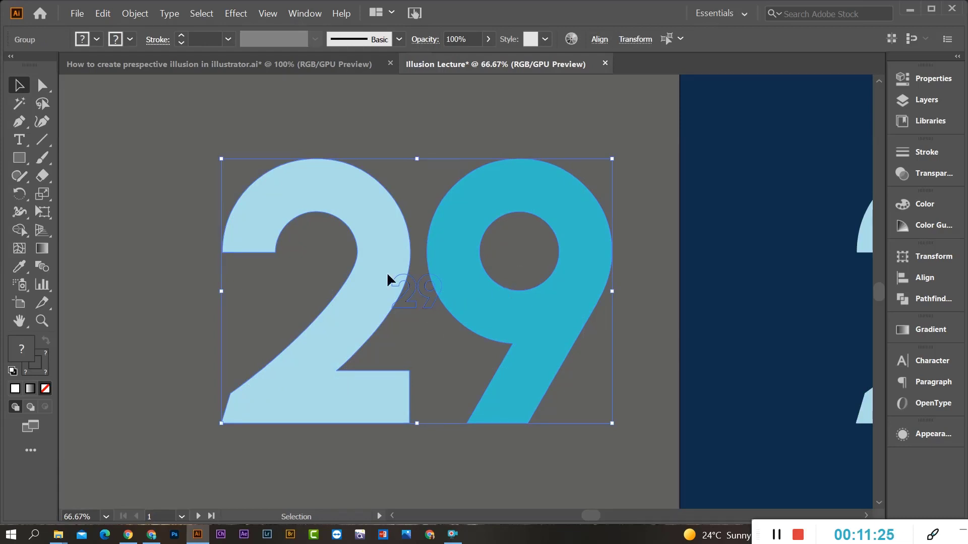
left_click(357, 141)
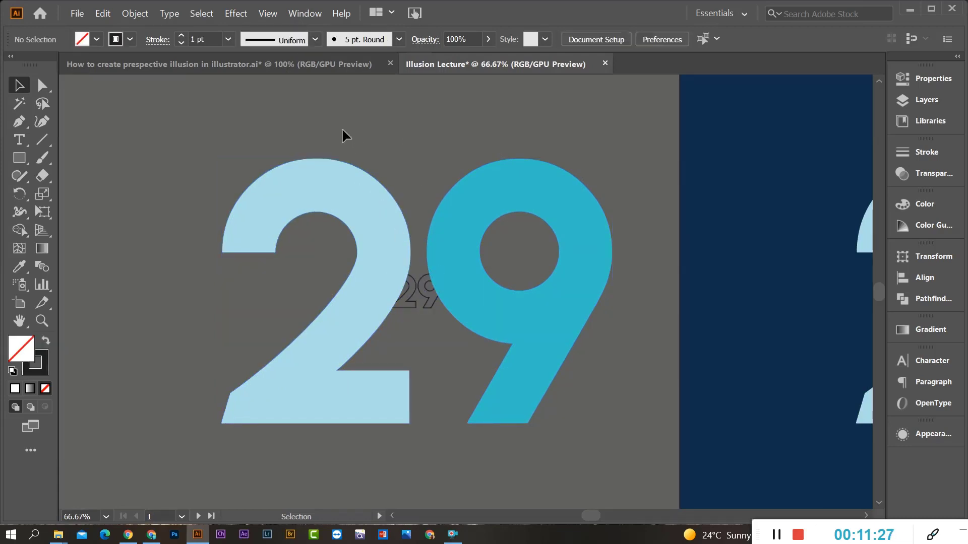
left_click(494, 288)
left_click(129, 15)
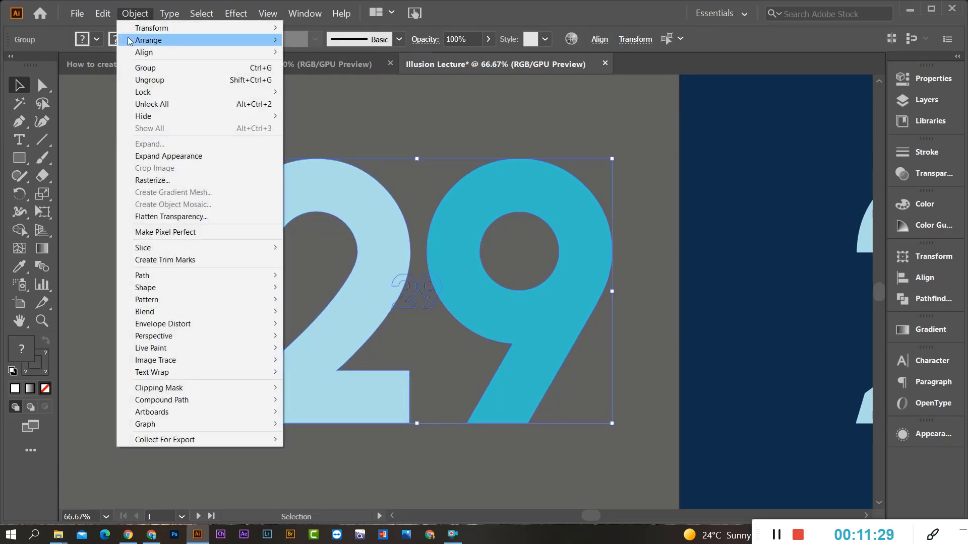
mouse_move(156, 311)
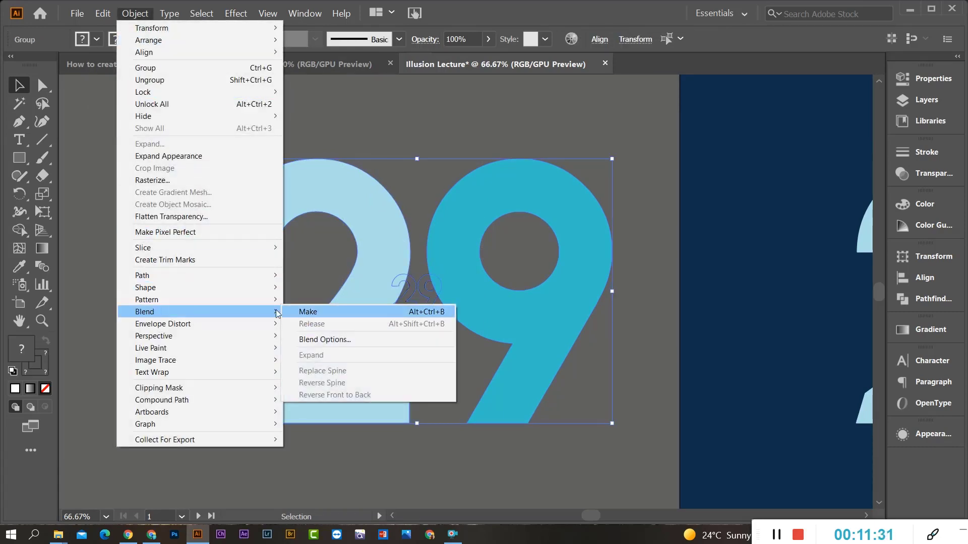
left_click(328, 311)
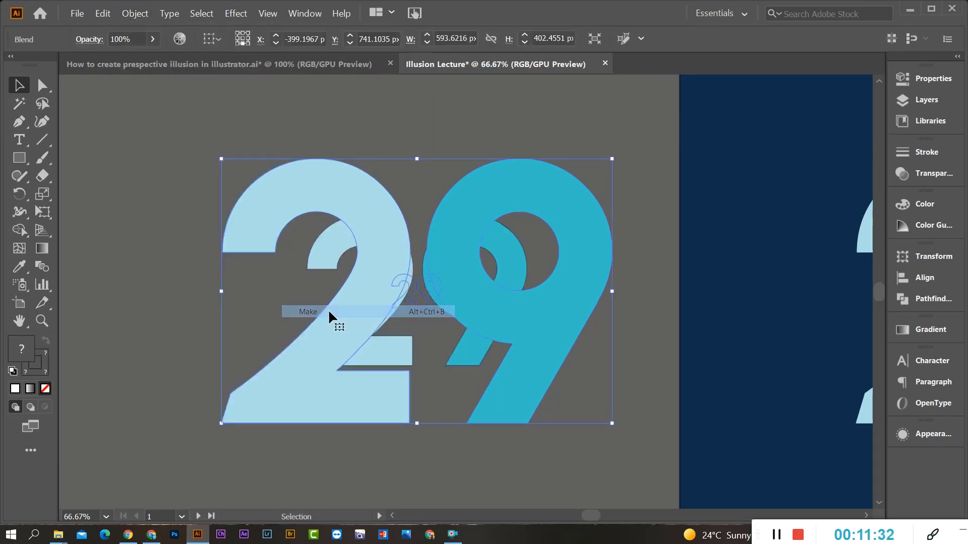
Set the blend's spacing to Specified Steps with 150 steps, preview and apply it, and deselect
left_click(130, 14)
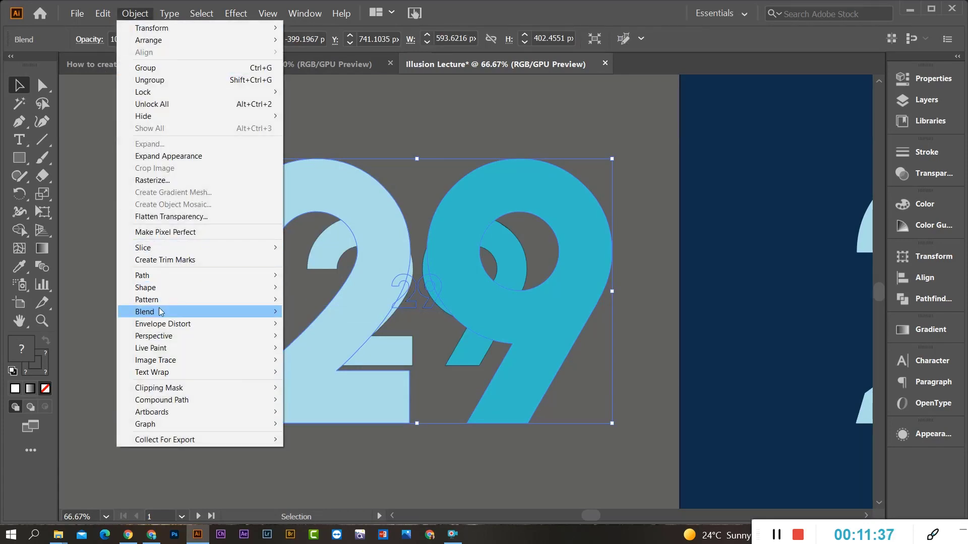
mouse_move(160, 312)
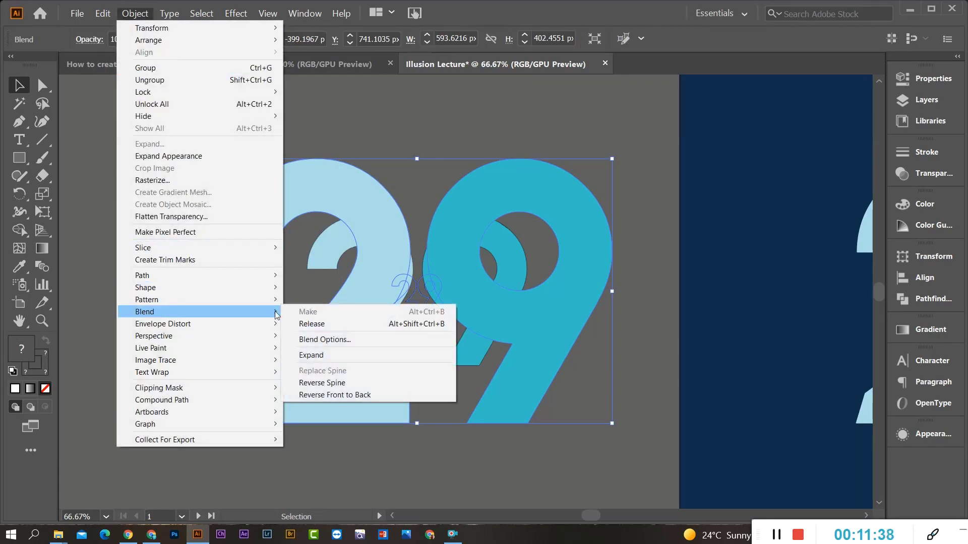
left_click(314, 340)
left_click(788, 220)
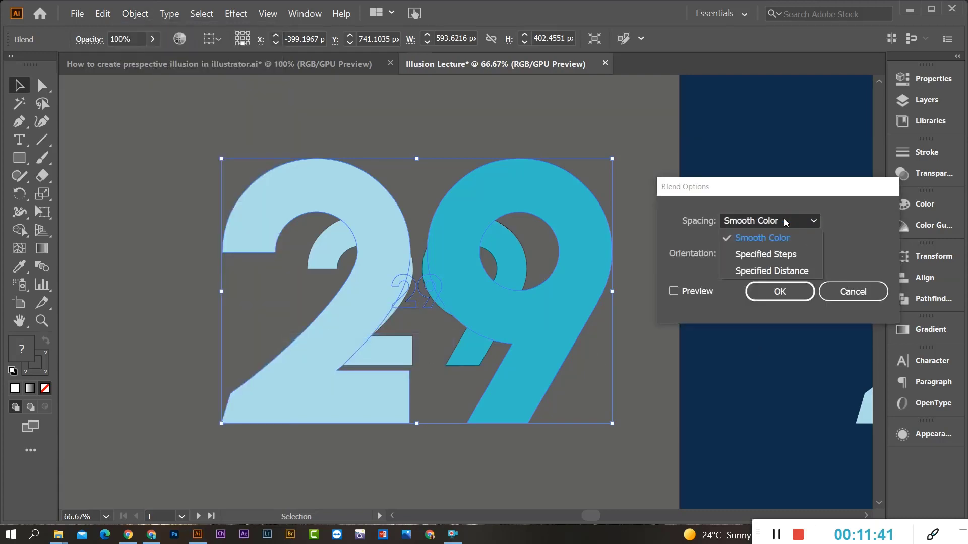
left_click(784, 255)
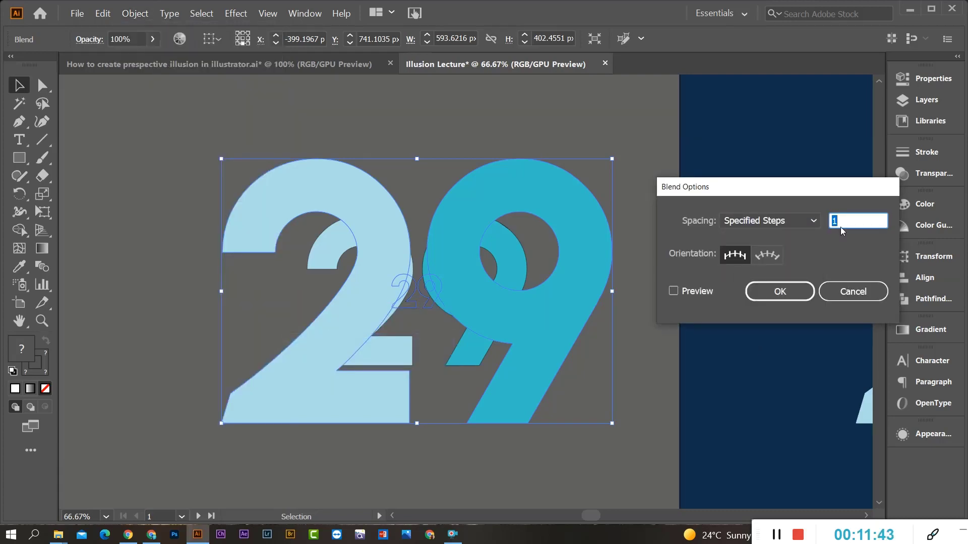
left_click_drag(844, 220, 814, 223)
type("15")
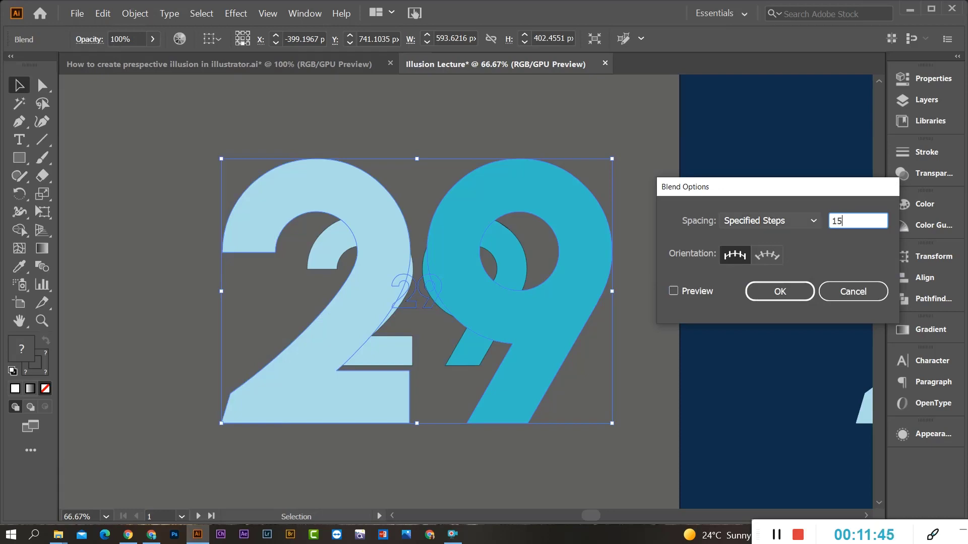
type("0")
left_click(673, 291)
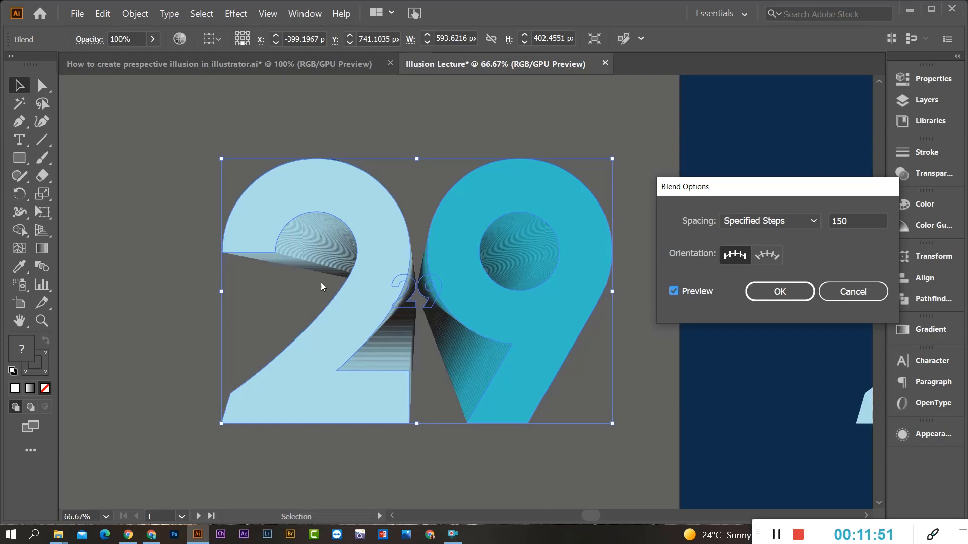
left_click(771, 292)
left_click(452, 159)
scroll(356, 317, "down", 2)
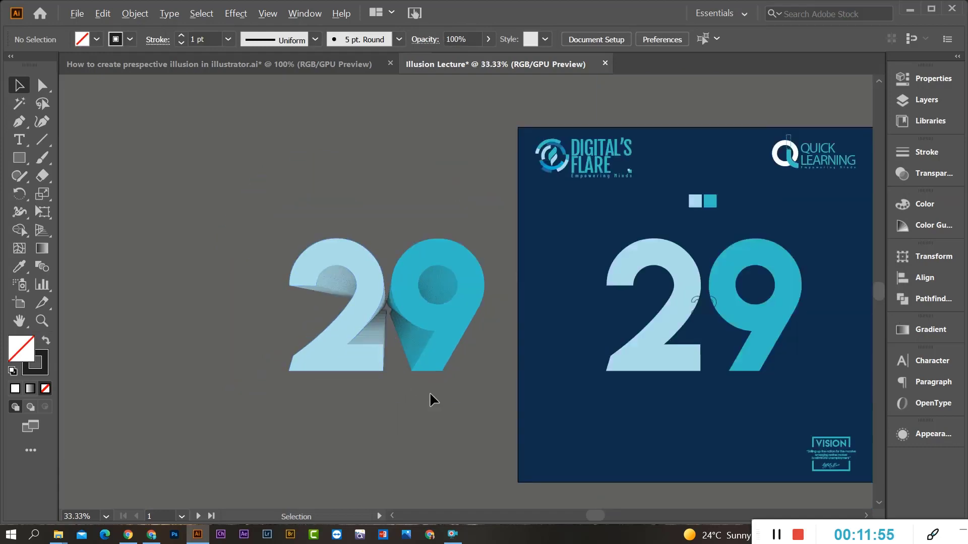
Try moving the small 29 downward inside the isolated blend, undo the move and leave isolation mode
scroll(396, 327, "up", 4)
left_click(371, 264)
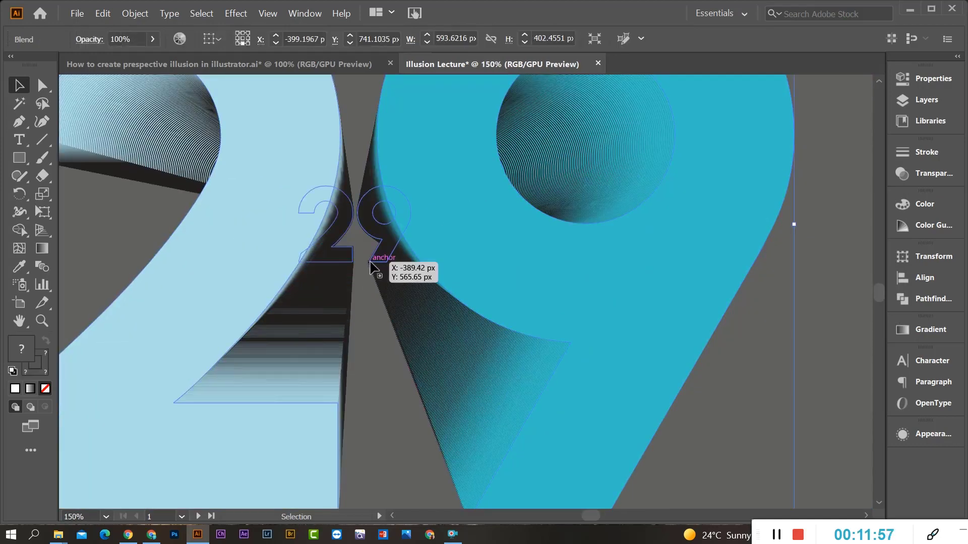
double_click(379, 244)
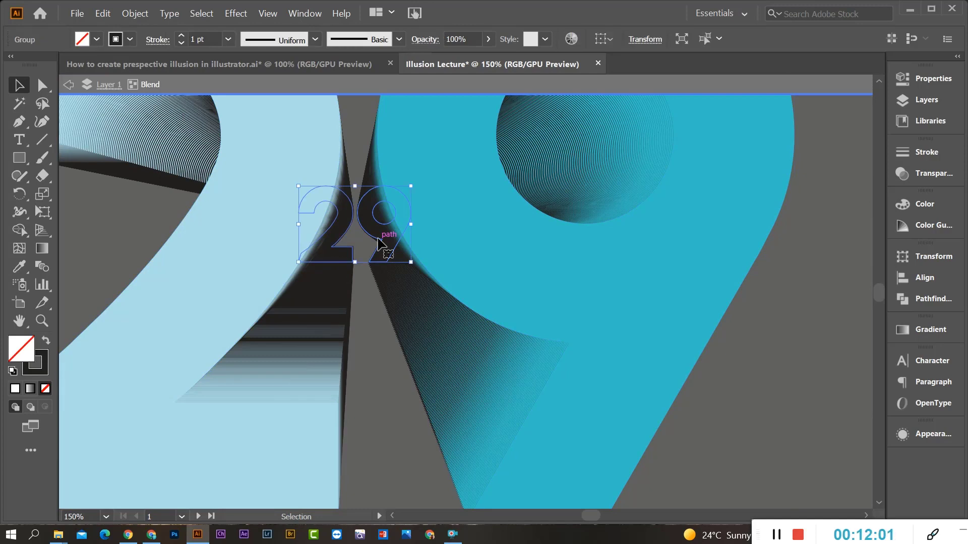
mouse_move(379, 244)
left_mouse_down()
mouse_move(353, 255)
mouse_move(375, 262)
left_mouse_up()
scroll(594, 318, "down", 2)
left_click(492, 282)
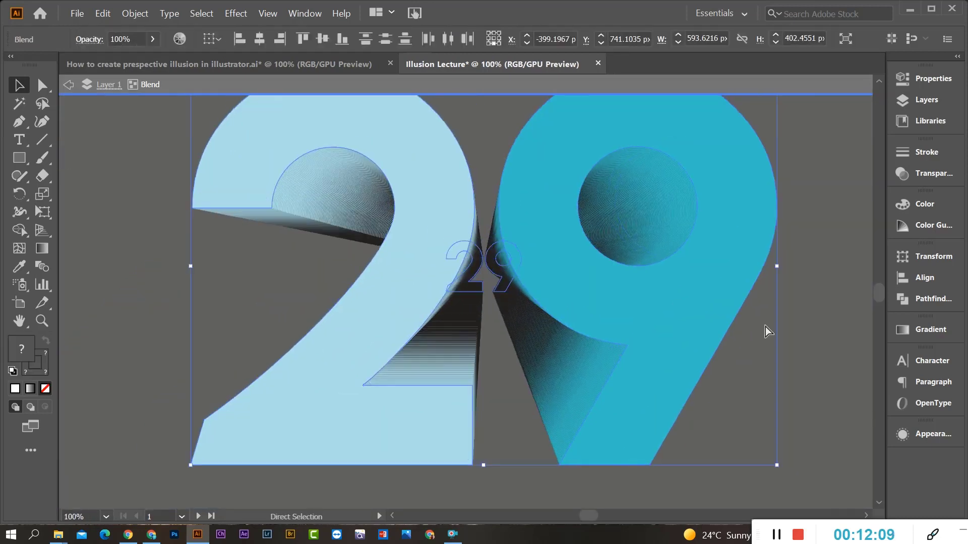
left_click(803, 334)
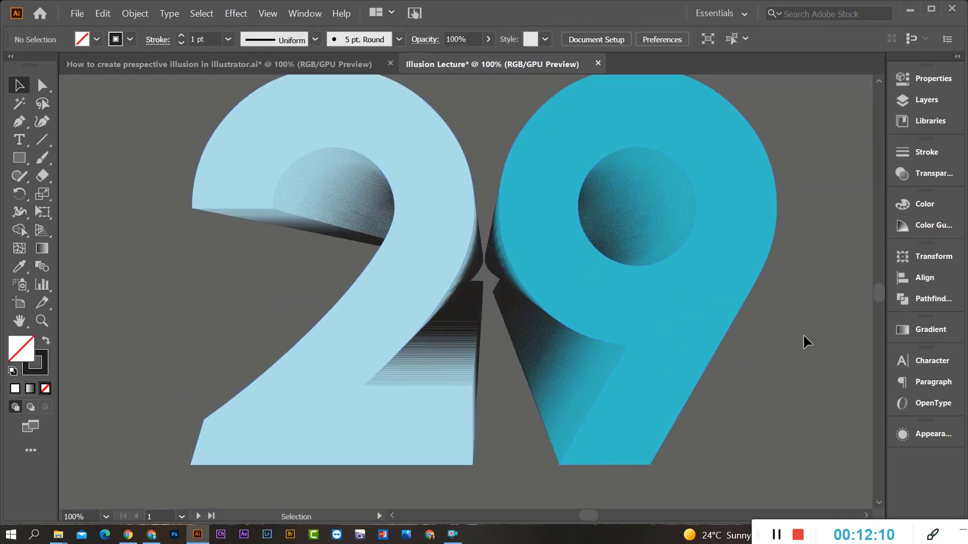
Apply a Transform effect with a 40° rotation angle to the small outlined 29 inside the off-artboard blend, then leave isolation mode
left_click(478, 268)
double_click(478, 271)
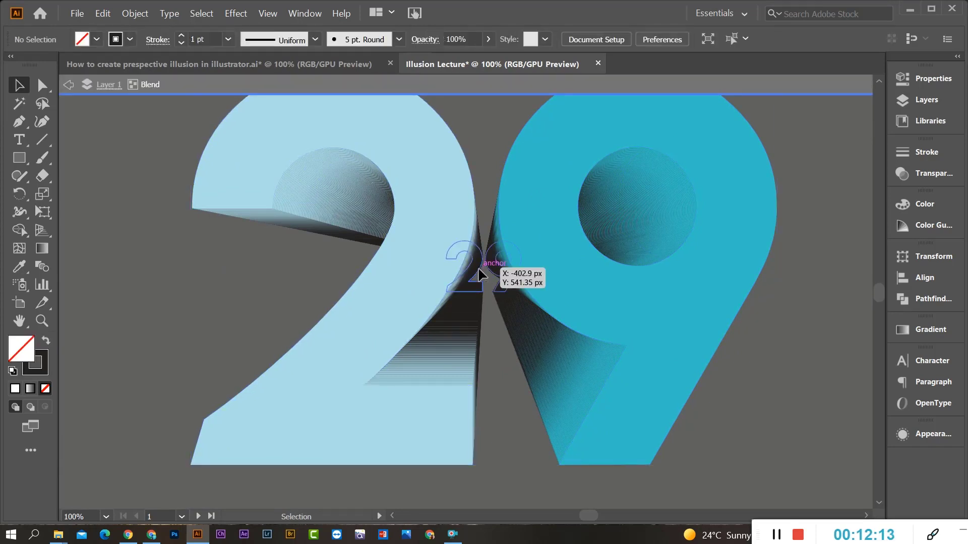
left_click_drag(482, 272, 480, 273)
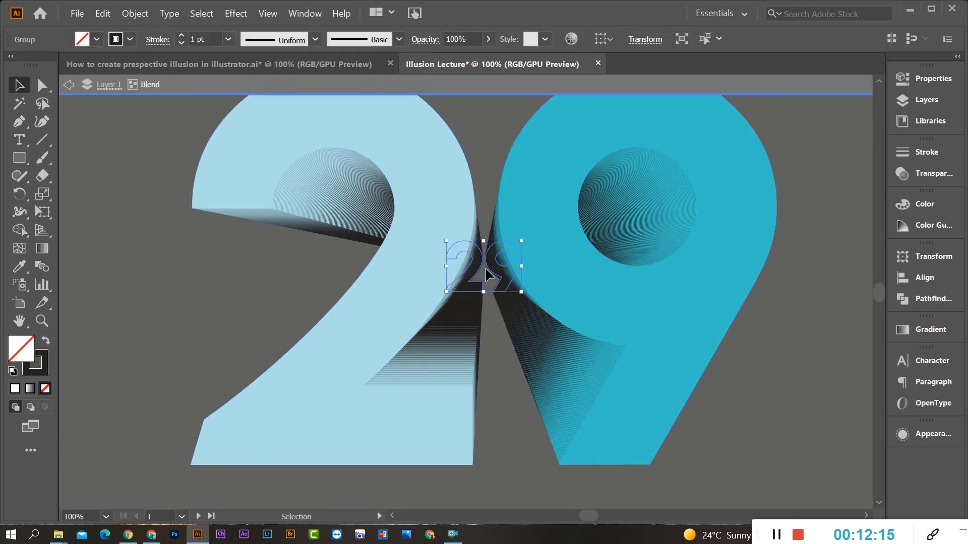
left_click(234, 13)
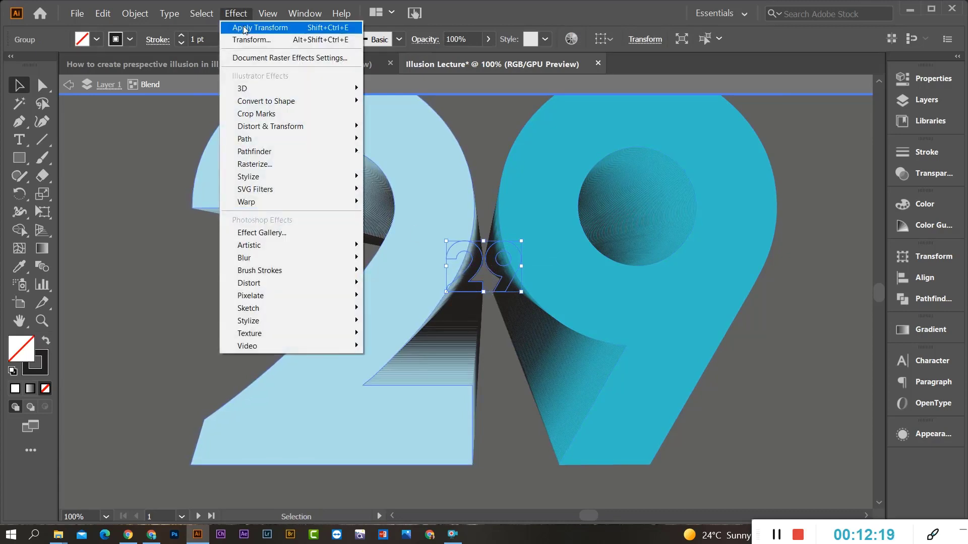
mouse_move(272, 130)
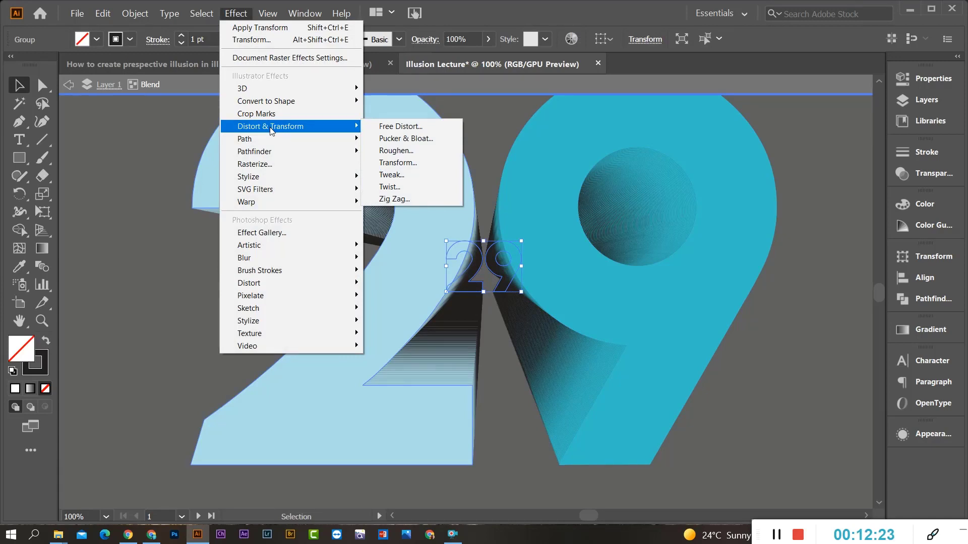
left_click(390, 164)
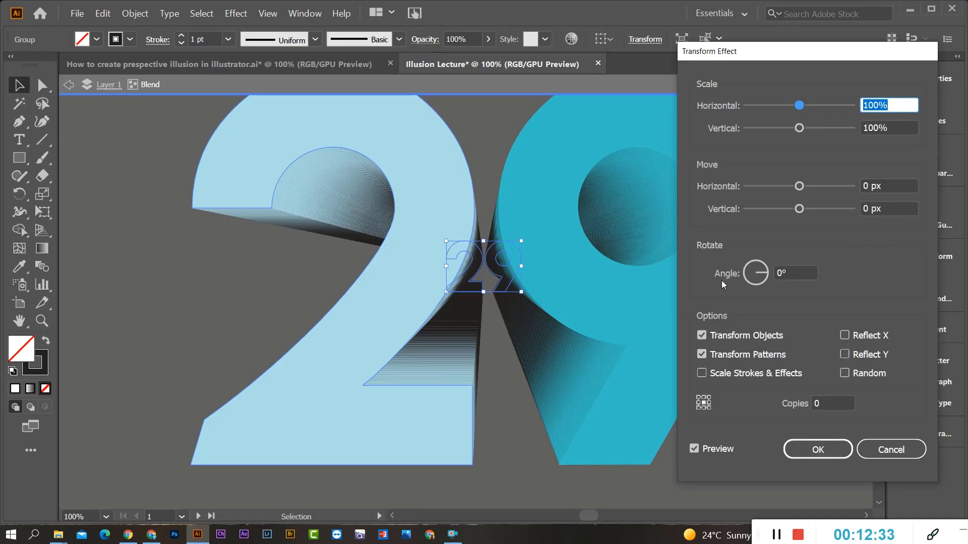
left_click(758, 274)
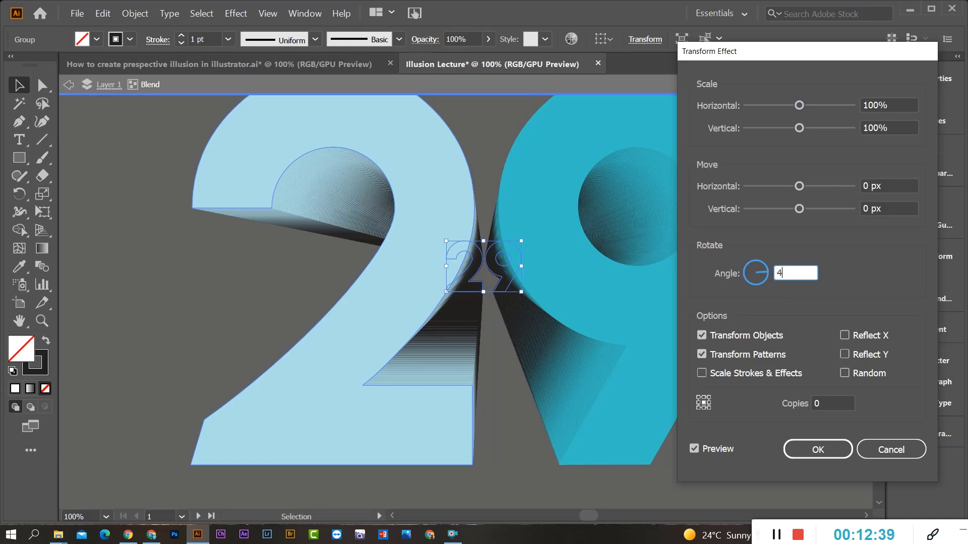
left_click(694, 449)
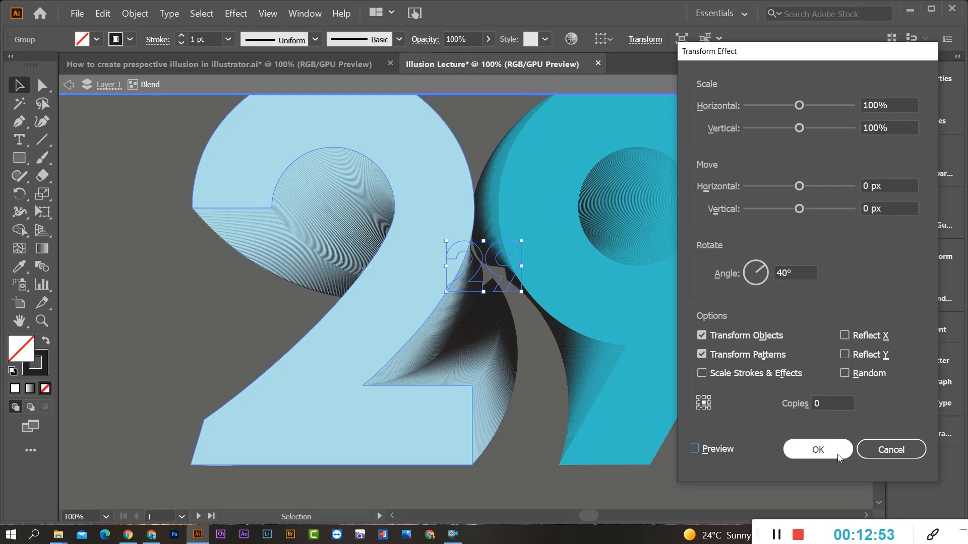
left_click(837, 455)
double_click(755, 413)
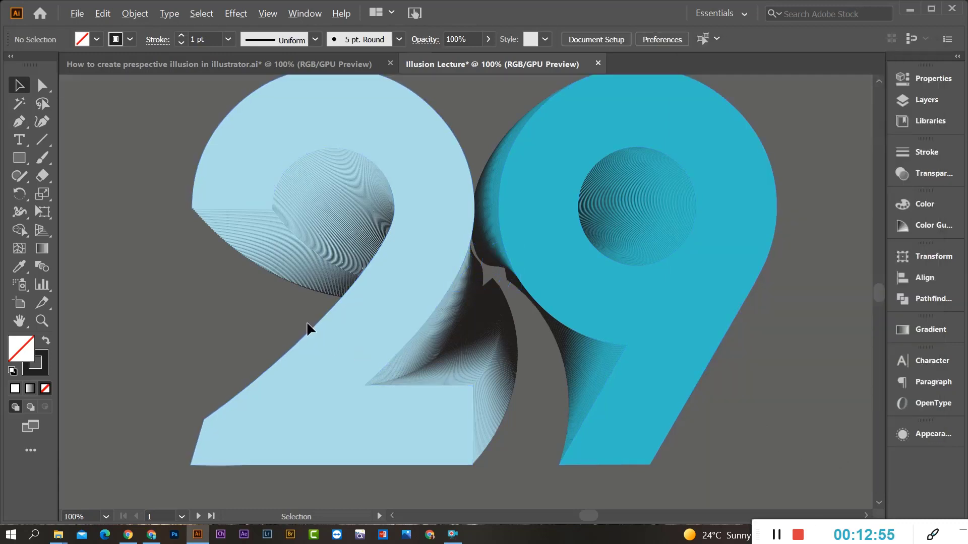
Delete the large and small plain 29 on the navy artboard and place a copy of the twisted 29 blend there
scroll(313, 328, "down", 4)
scroll(375, 358, "up", 1)
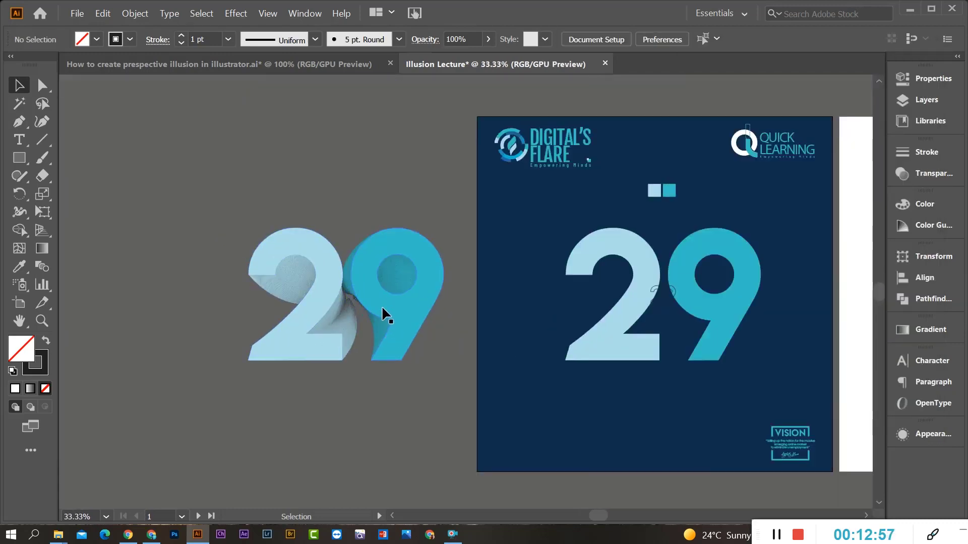
left_click(652, 283)
key("Delete")
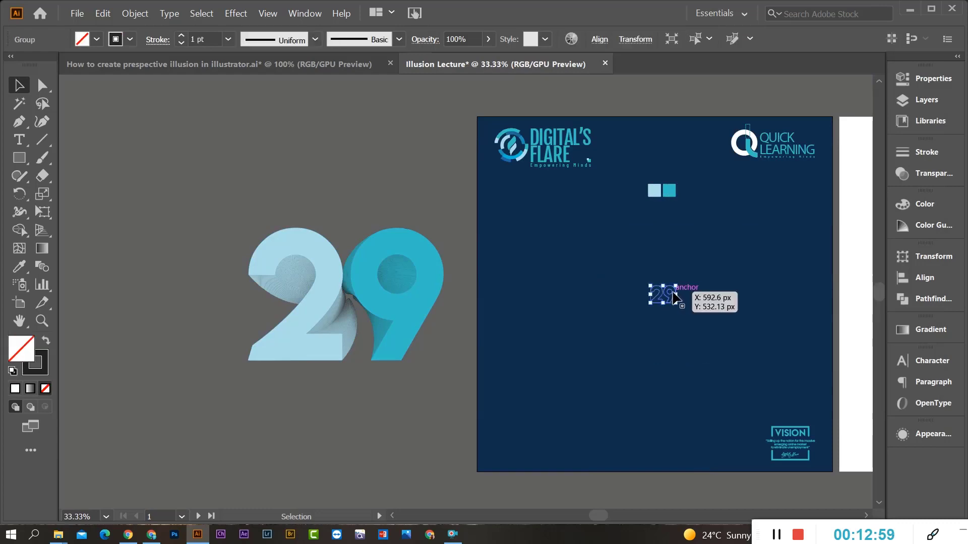
left_click_drag(373, 297, 684, 486)
left_click(684, 486)
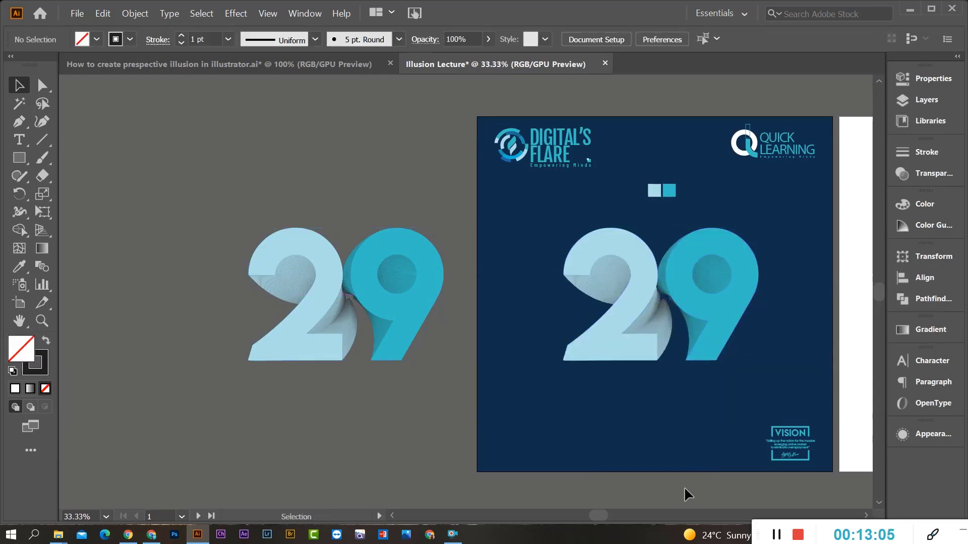
Examine the shading of the twisted 29 on the navy artboard and compare it with the off-artboard blend
scroll(736, 393, "up", 2)
scroll(391, 347, "down", 2)
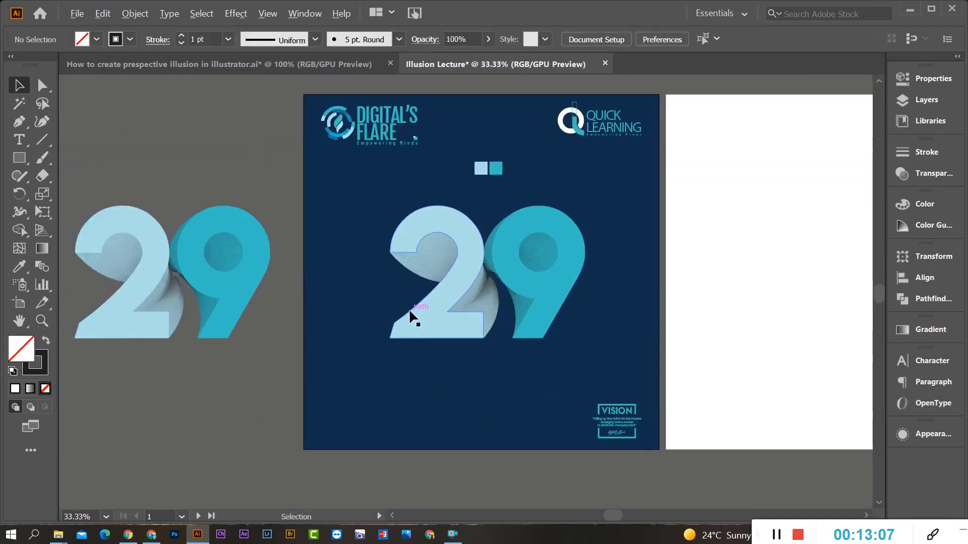
scroll(411, 315, "up", 2)
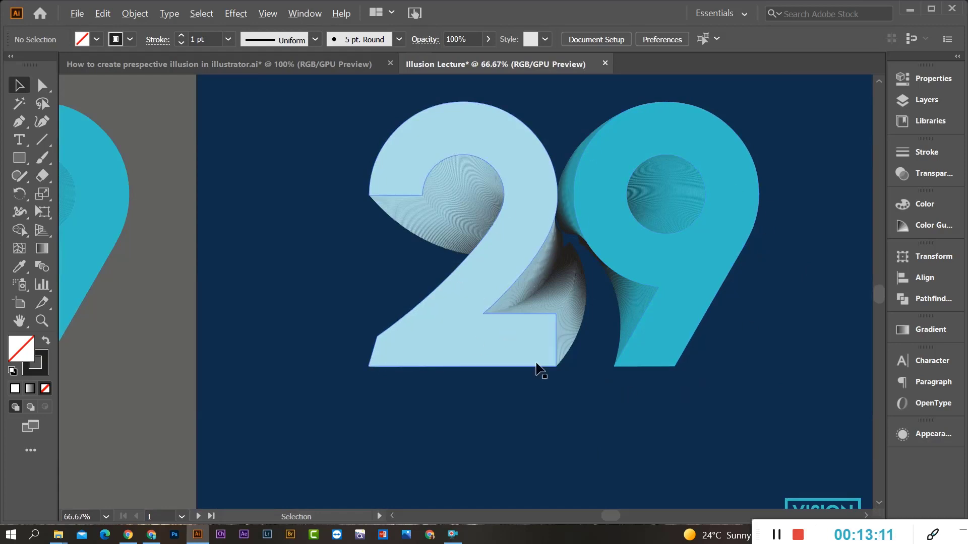
scroll(536, 368, "down", 2)
scroll(584, 373, "down", 1)
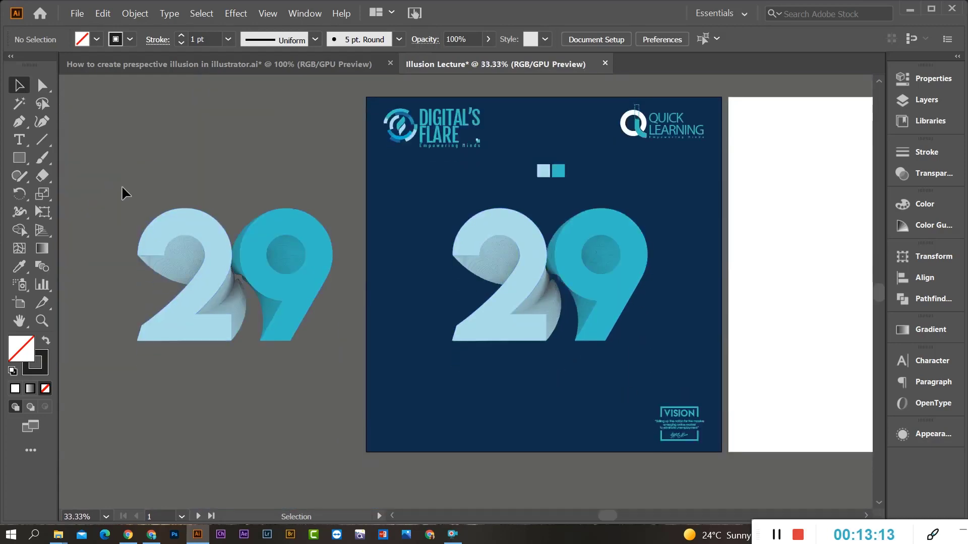
left_click(237, 285)
scroll(199, 280, "down", 1)
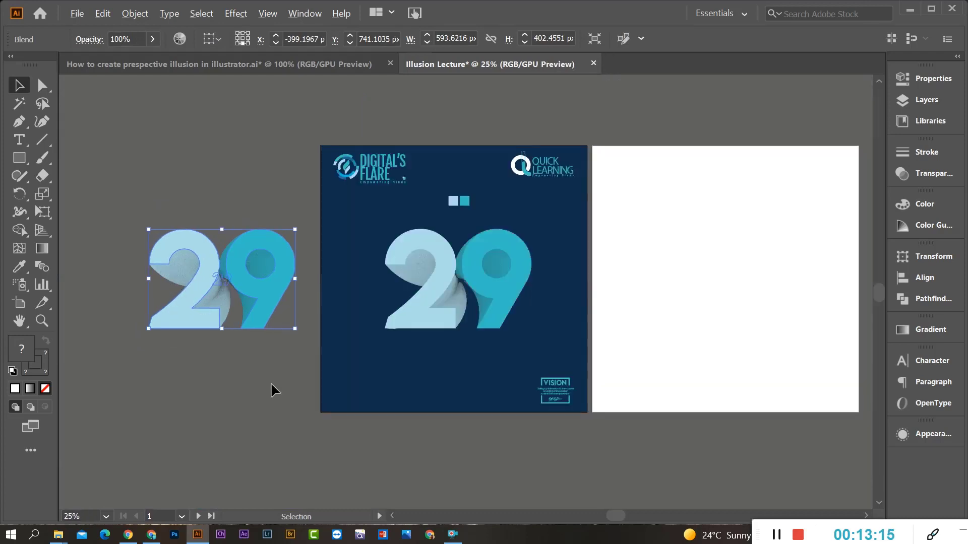
left_click(271, 382)
scroll(381, 378, "up", 1)
scroll(411, 371, "up", 1)
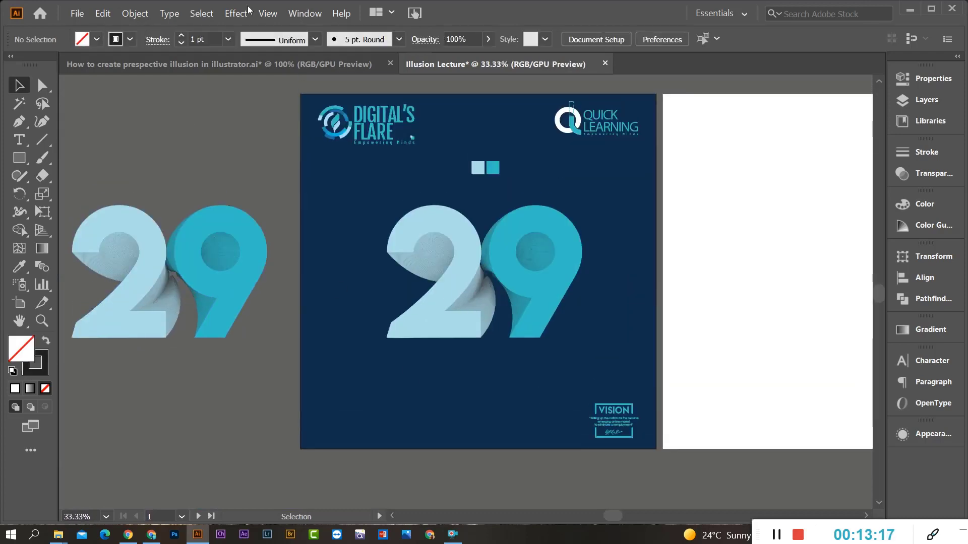
Copy the five-line instruction text from the "How to create prespective illusion in illustrator.ai" document into Illusion Lecture, in the artboard's lower-left corner
left_click(244, 65)
scroll(351, 432, "down", 1)
scroll(245, 446, "down", 2)
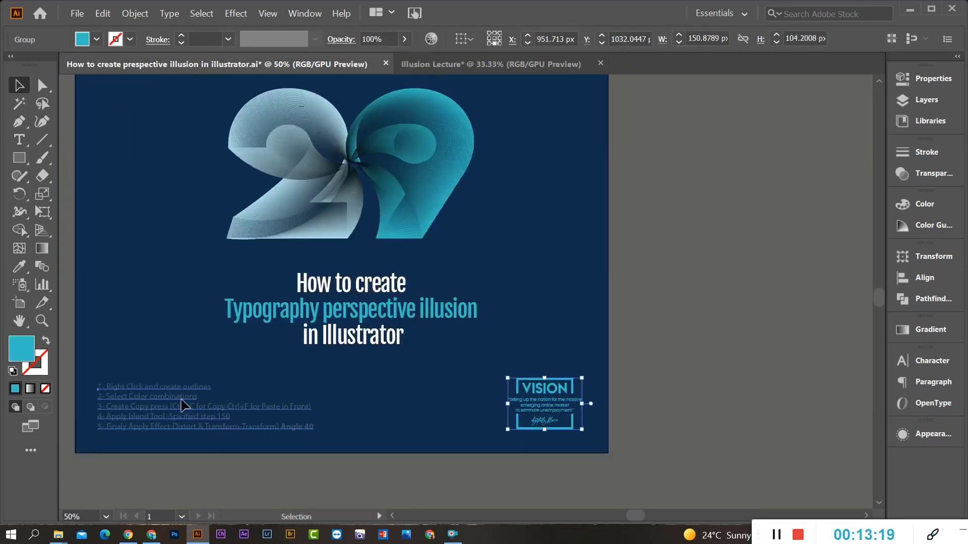
left_click(168, 415)
scroll(167, 418, "up", 1)
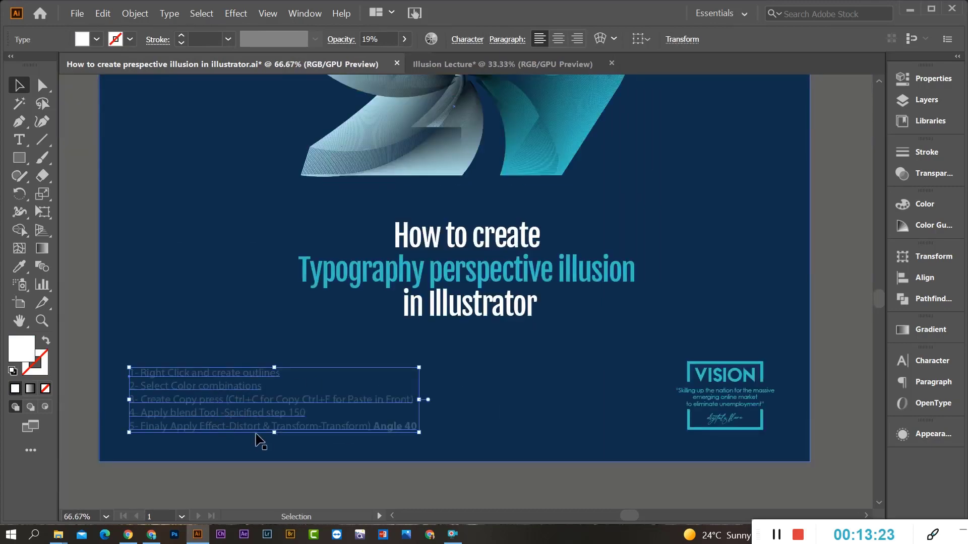
key("ctrl+c")
left_click(484, 64)
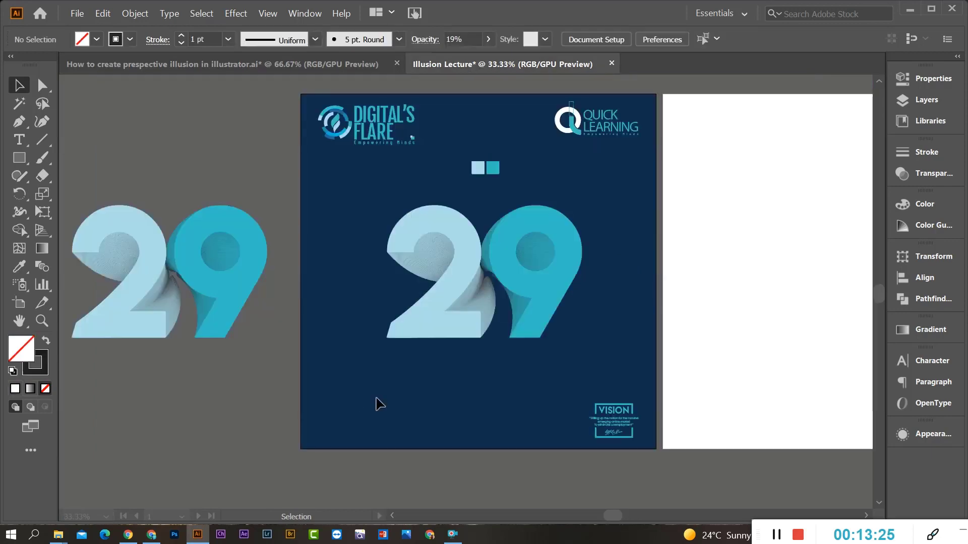
key("ctrl+v")
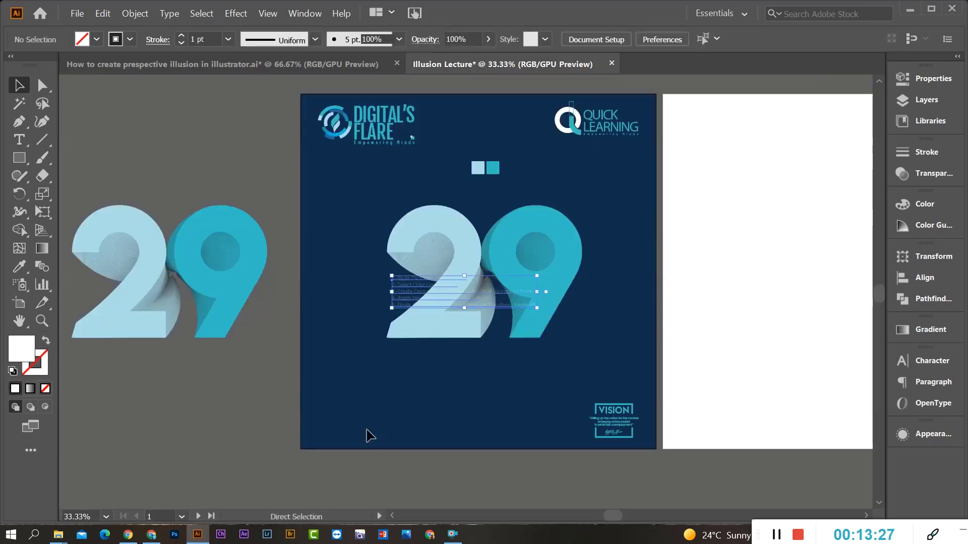
left_click_drag(395, 295, 319, 418)
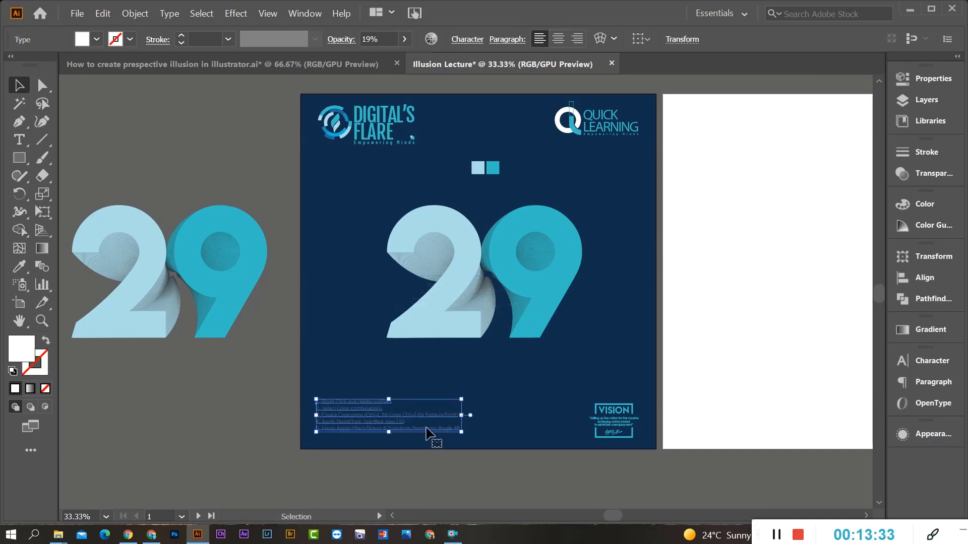
Enlarge the pasted instruction text slightly and deselect it
scroll(431, 436, "up", 1)
left_click_drag(527, 358, 527, 358)
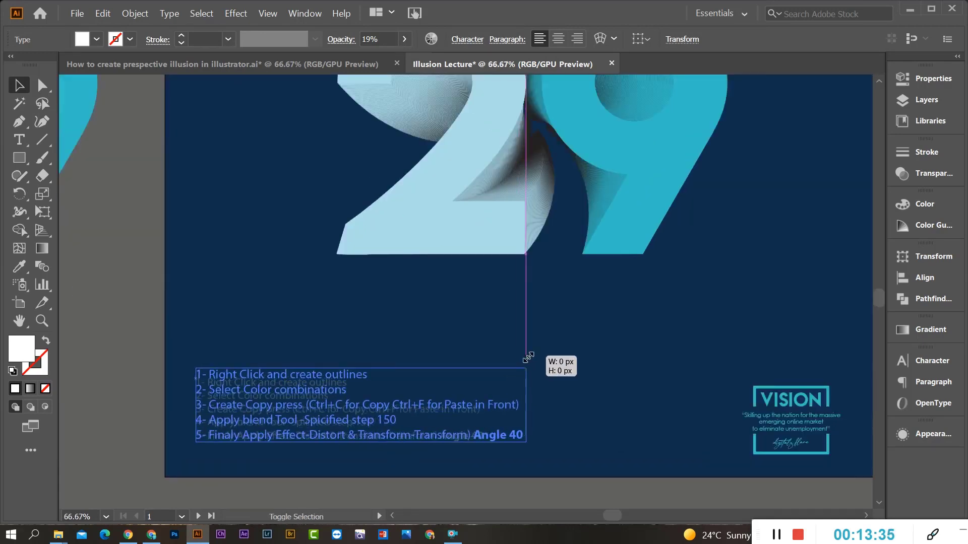
left_click(183, 367)
Delete the twisted 29 blend lying outside the artboard
scroll(232, 385, "down", 1)
scroll(232, 384, "up", 2)
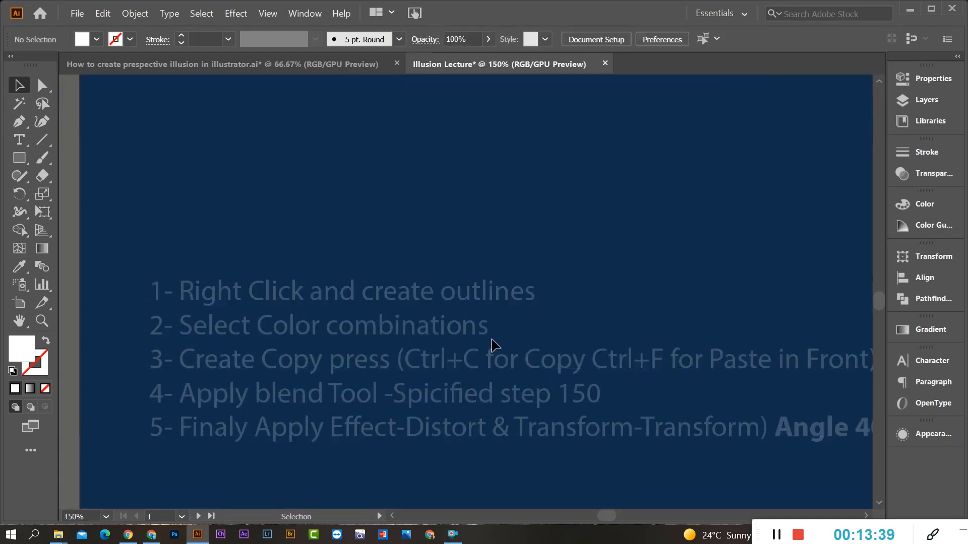
scroll(187, 381, "down", 1)
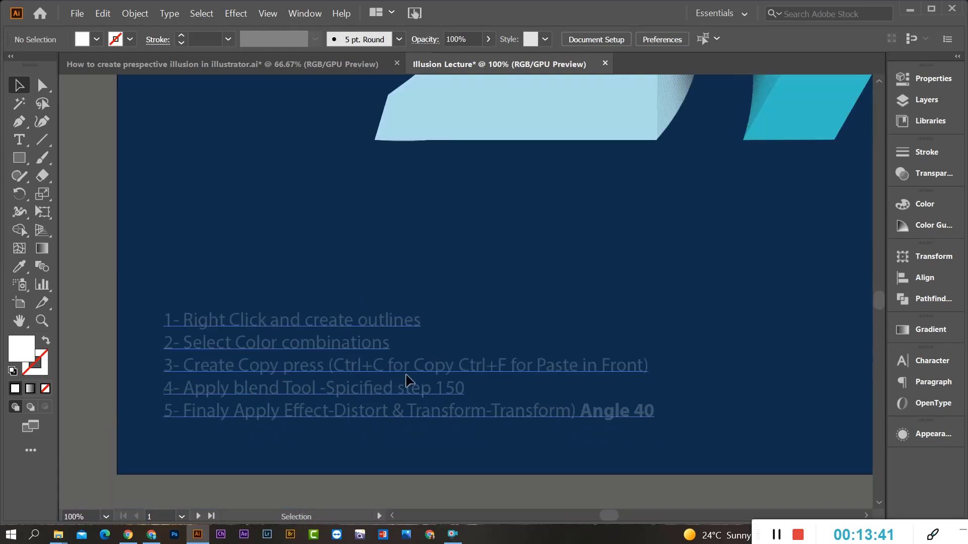
scroll(592, 382, "down", 4)
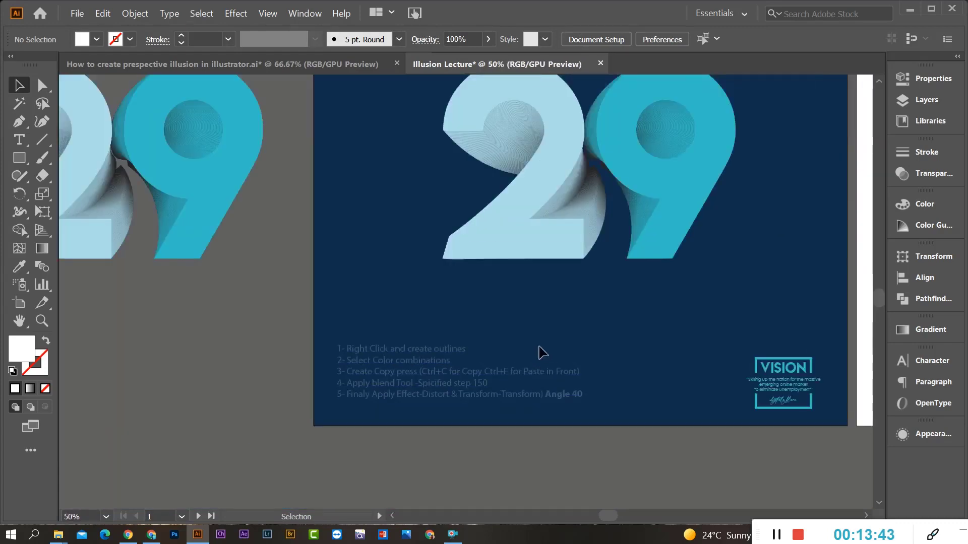
scroll(494, 415, "up", 1)
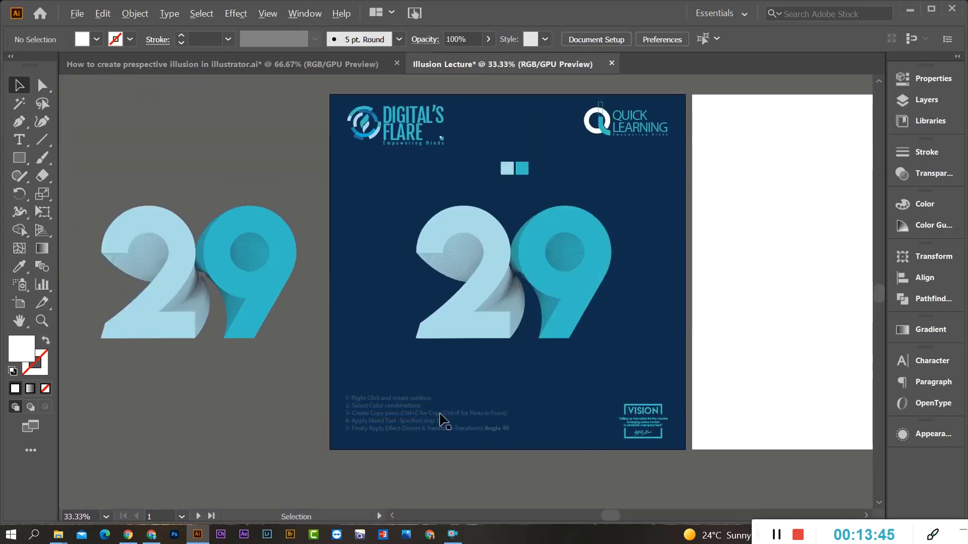
scroll(440, 420, "up", 1)
scroll(370, 404, "down", 1)
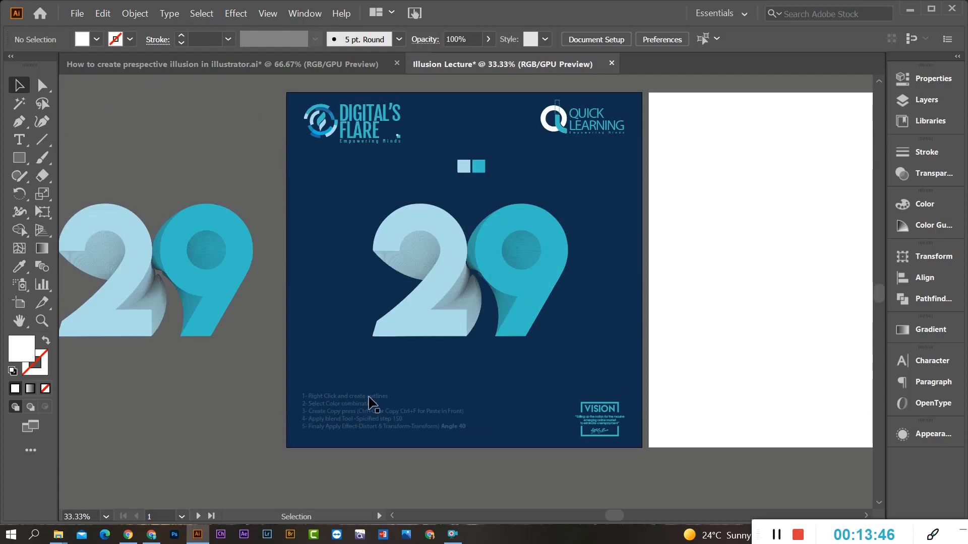
left_click(220, 331)
key("Delete")
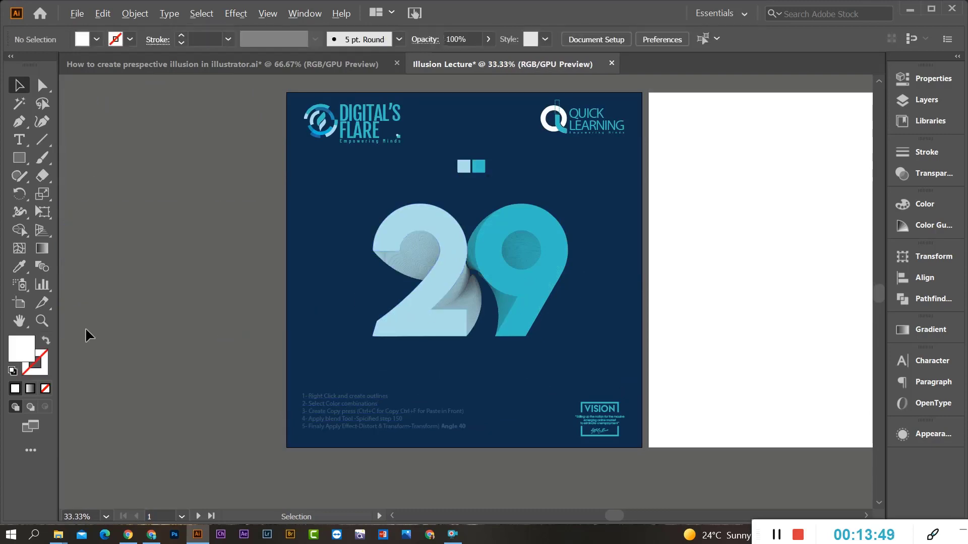
Try duplicating the navy artboard with its artwork over the blank white artboard using the Artboard tool, and undo it
scroll(85, 328, "down", 2)
scroll(262, 358, "up", 1)
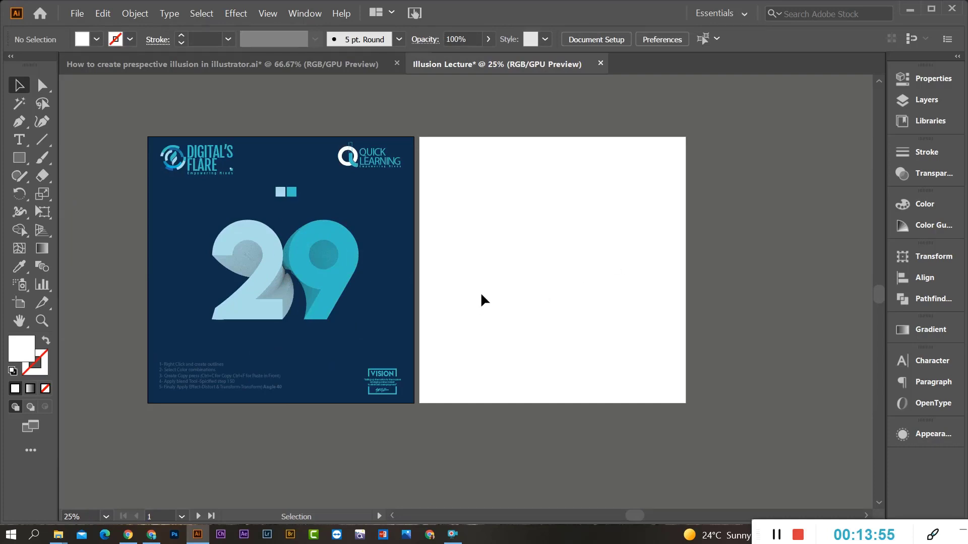
scroll(406, 363, "up", 1)
scroll(454, 378, "down", 1)
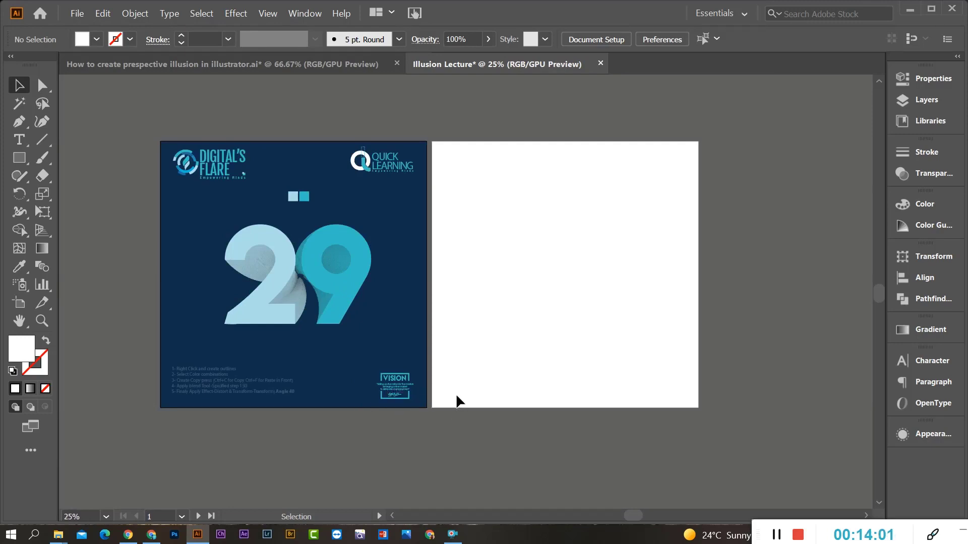
left_click(25, 304)
left_click_drag(307, 303, 580, 318)
left_click(600, 289)
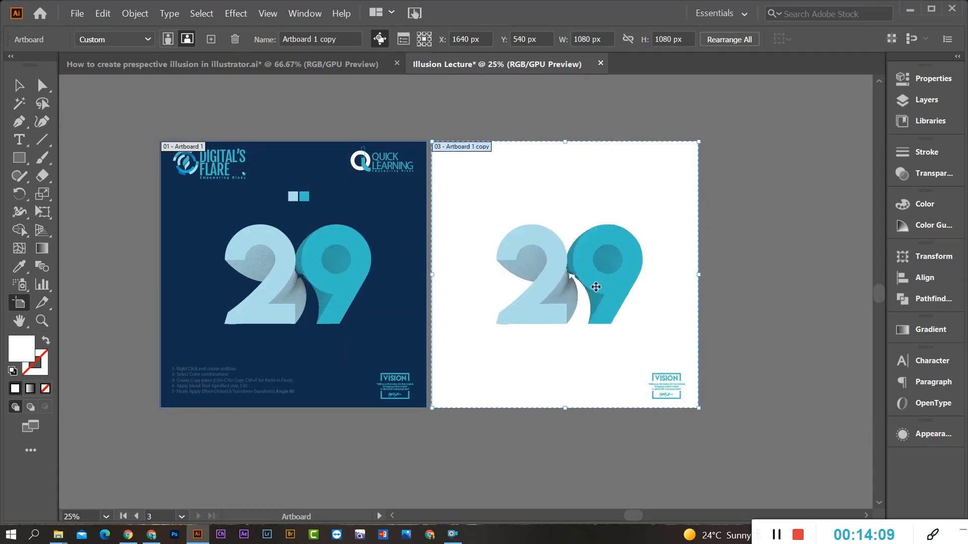
left_click(20, 85)
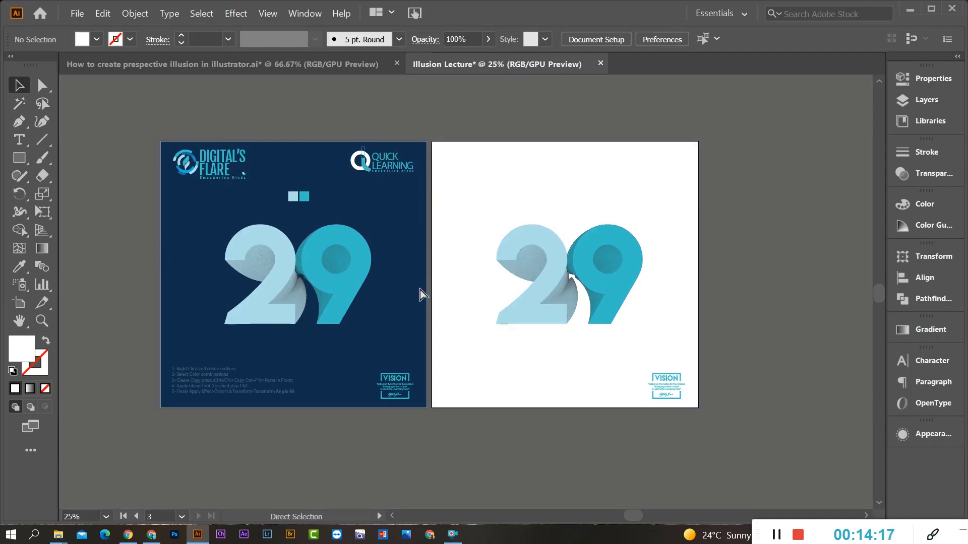
key("ctrl+z")
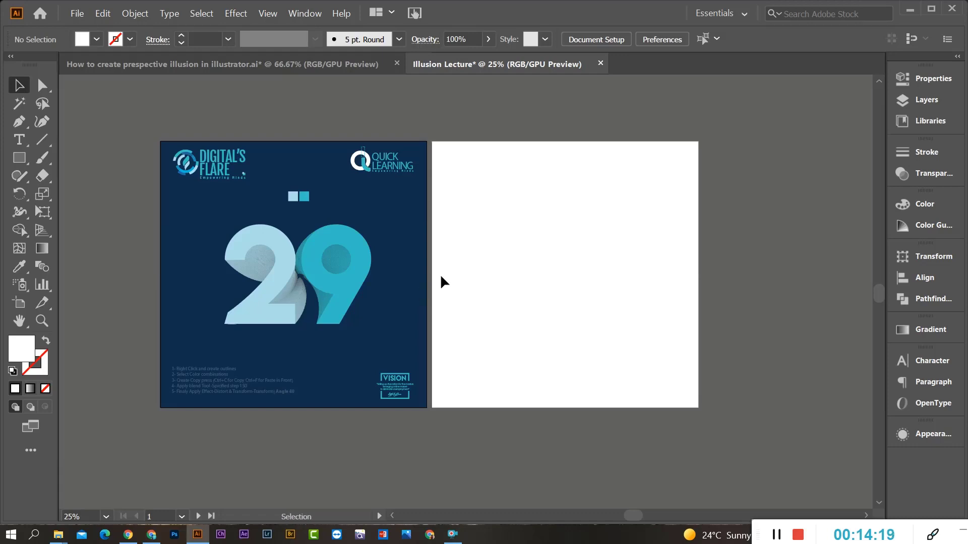
Duplicate the navy background with all its artwork onto the blank second artboard, aligned to the artboard, and deselect it
key("ctrl")
key("ctrl+alt+a")
left_click(548, 285)
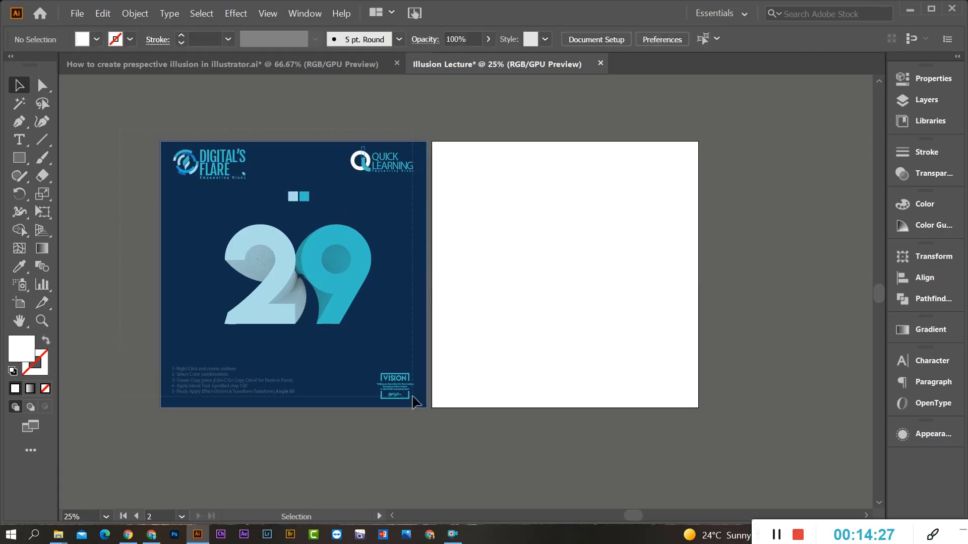
key("ctrl+a")
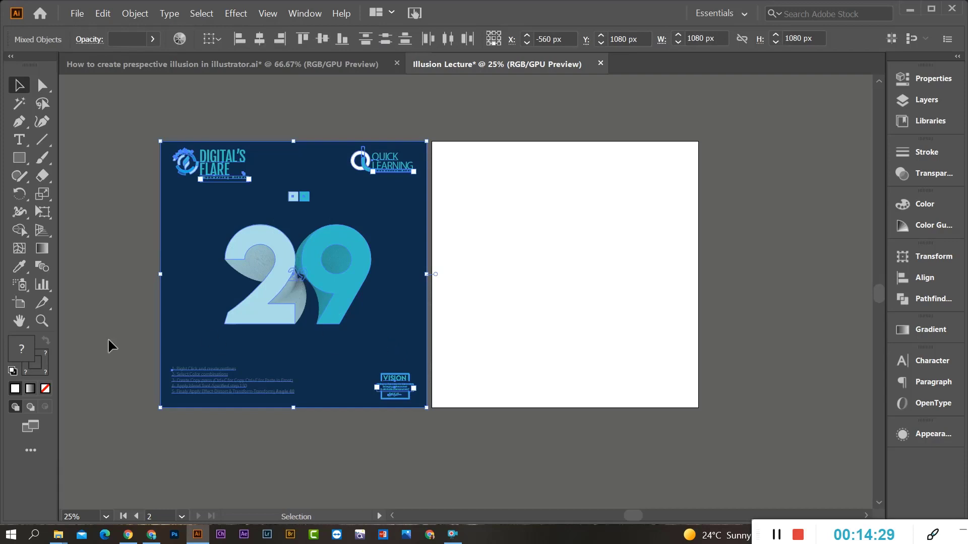
left_click_drag(298, 274, 560, 277)
left_click_drag(537, 463, 537, 480)
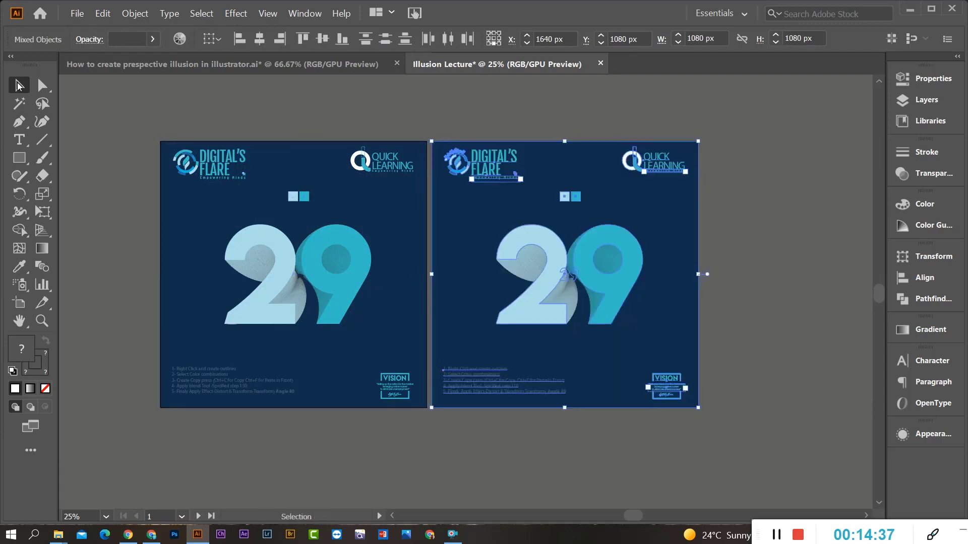
key("ctrl+shift+a")
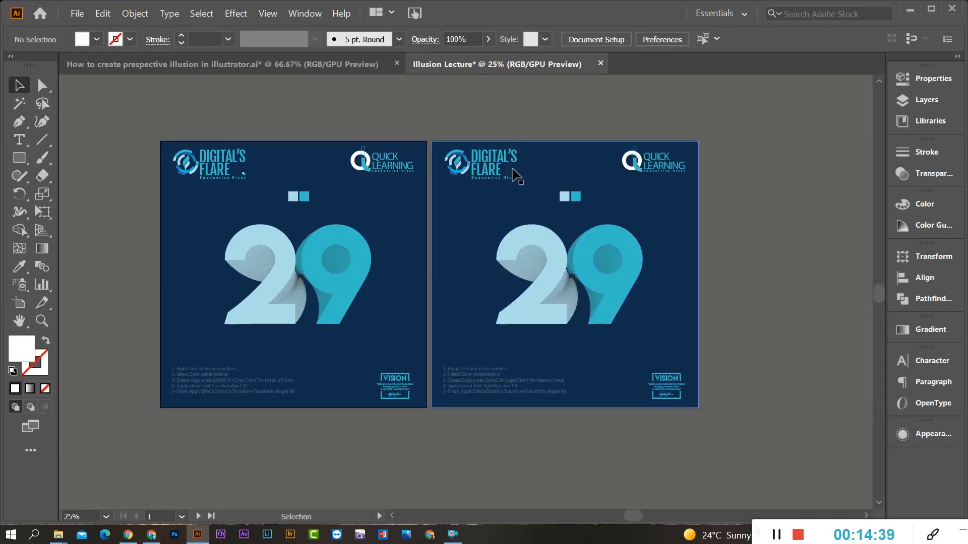
Try moving the duplicated artwork off the second artboard and adjusting it with the Artboard tool, and undo the changes
left_click_drag(678, 396, 678, 397)
left_click_drag(624, 281, 810, 277)
left_click_drag(504, 384, 464, 383)
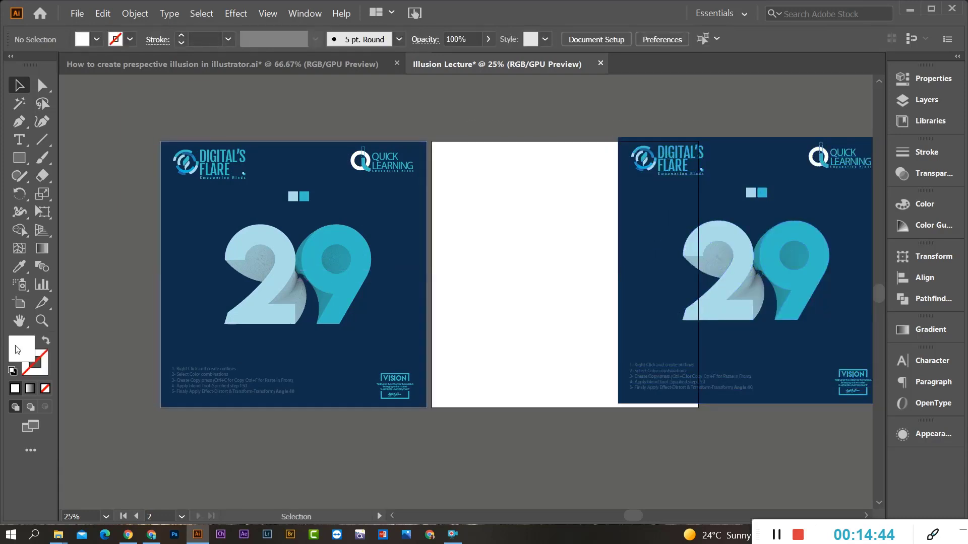
left_click(19, 303)
left_click_drag(561, 363, 614, 287)
key("ctrl+z")
left_click(19, 86)
scroll(424, 304, "down", 1)
scroll(426, 318, "down", 1)
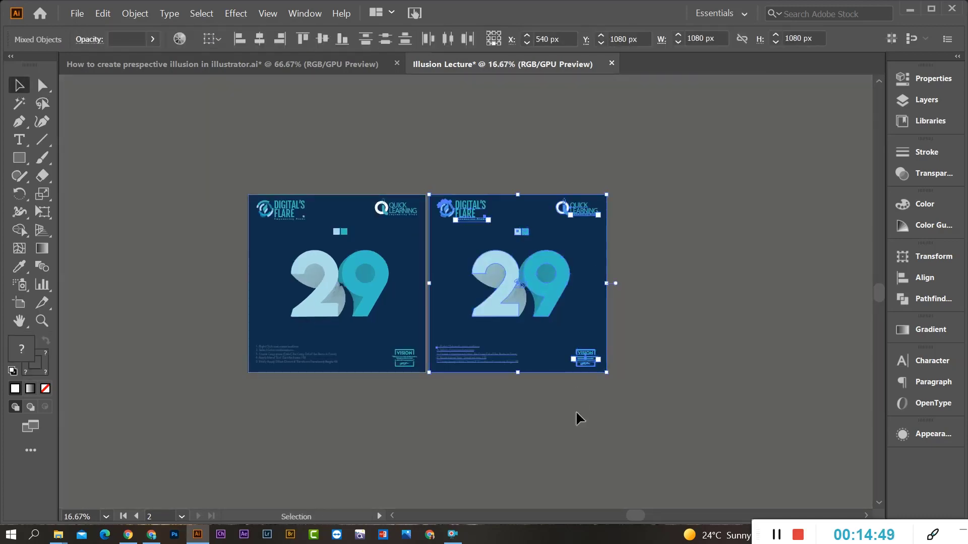
Lock the navy background and the logos on each of the two artboards
scroll(503, 289, "up", 1)
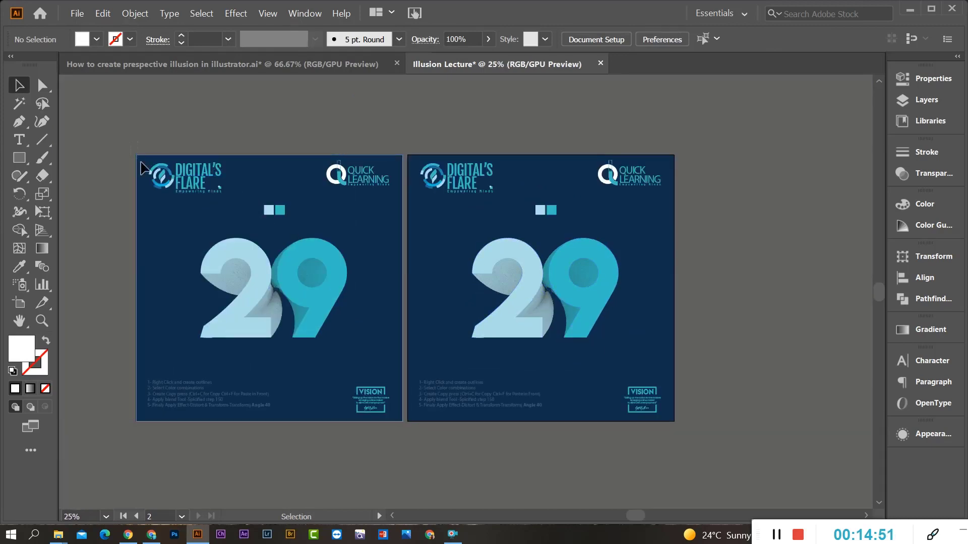
left_click_drag(370, 223, 393, 223)
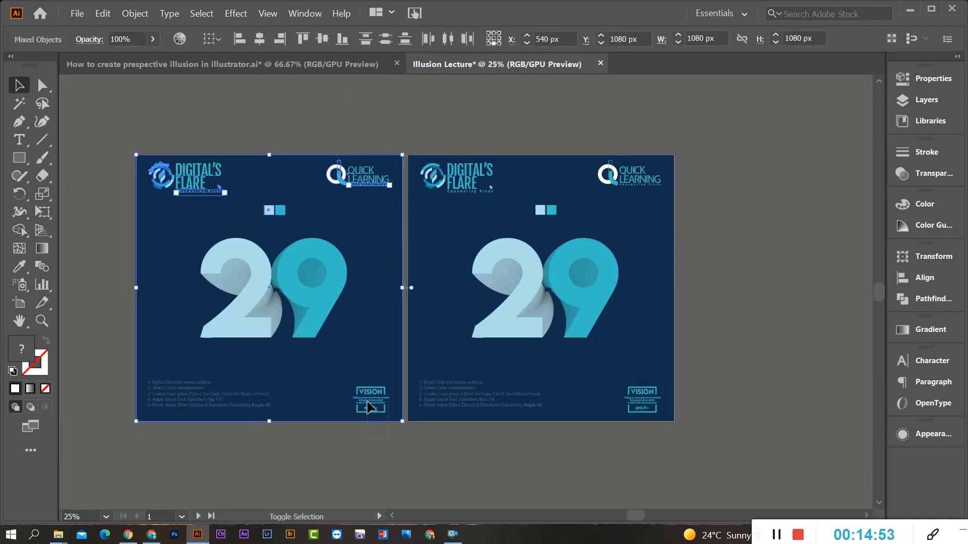
left_click_drag(367, 402, 352, 376)
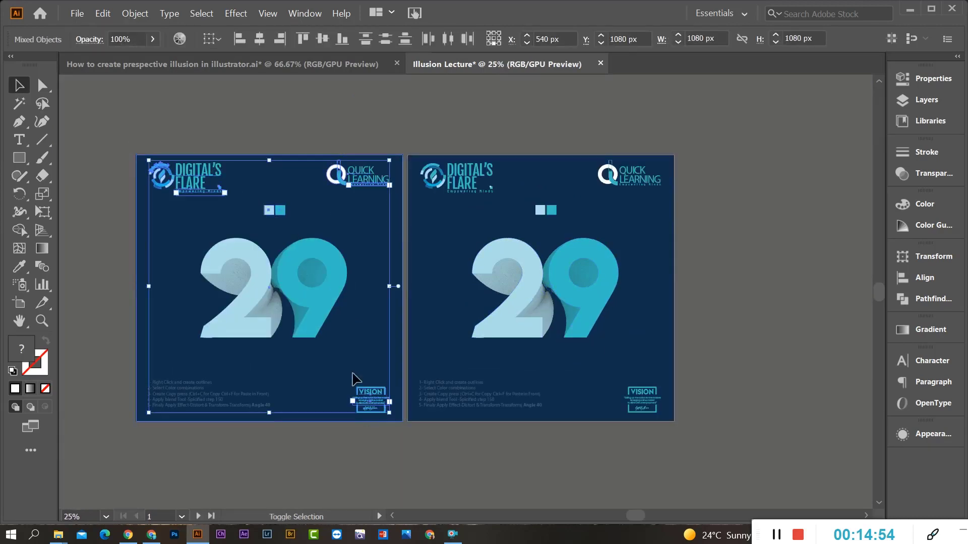
left_click(404, 432)
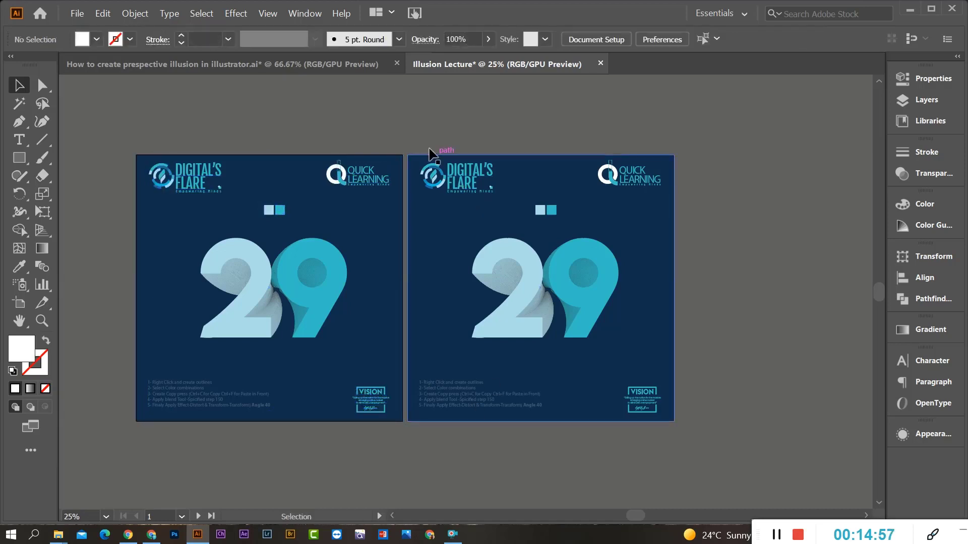
left_click_drag(675, 196, 676, 202)
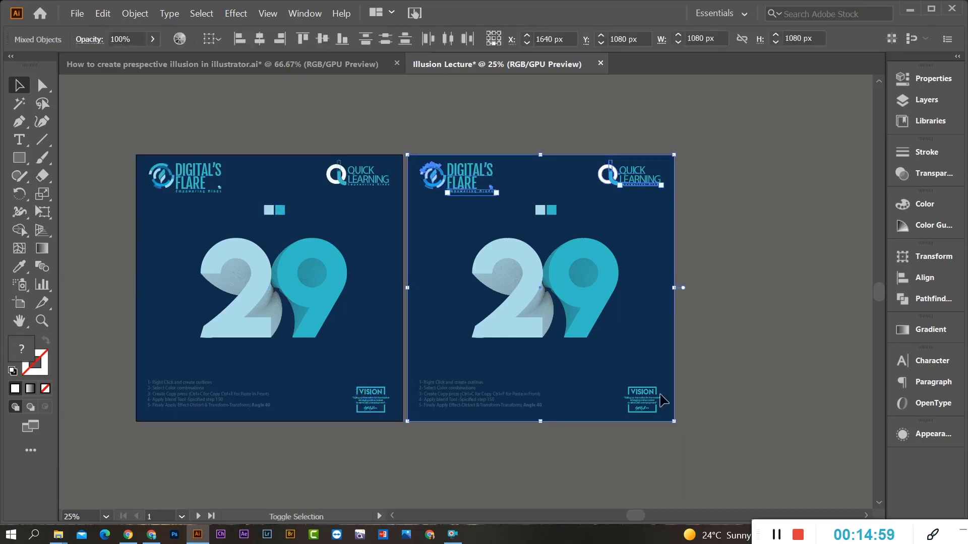
left_click_drag(677, 386, 625, 441)
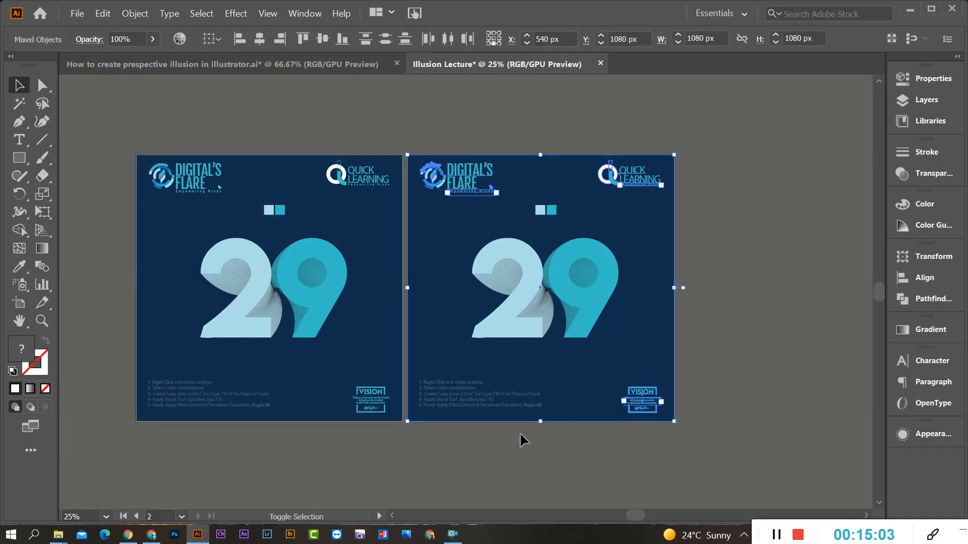
left_click(491, 430)
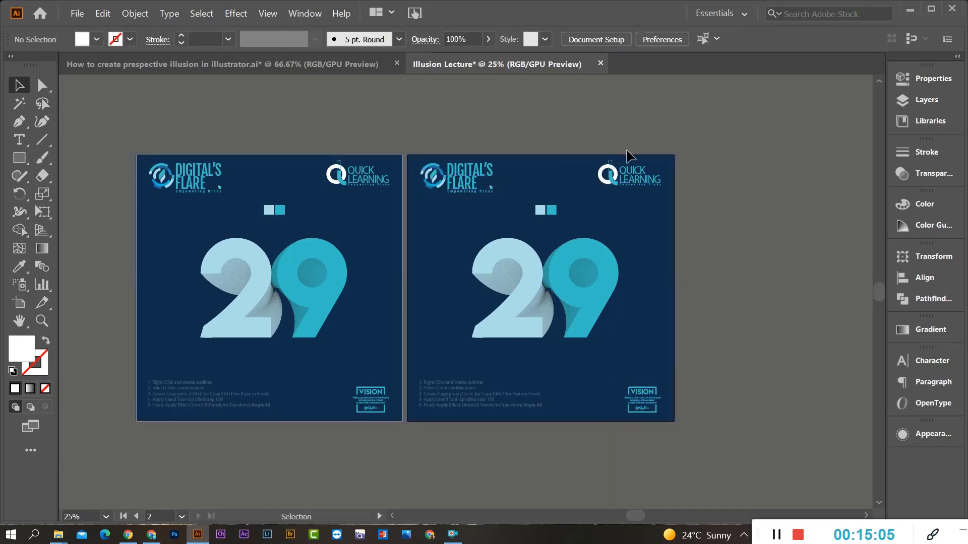
Delete the twisted 29 blend from the second artboard
left_click_drag(542, 217, 575, 217)
left_click(657, 270)
scroll(566, 330, "up", 2)
scroll(472, 342, "up", 2)
left_click_drag(663, 359, 611, 317)
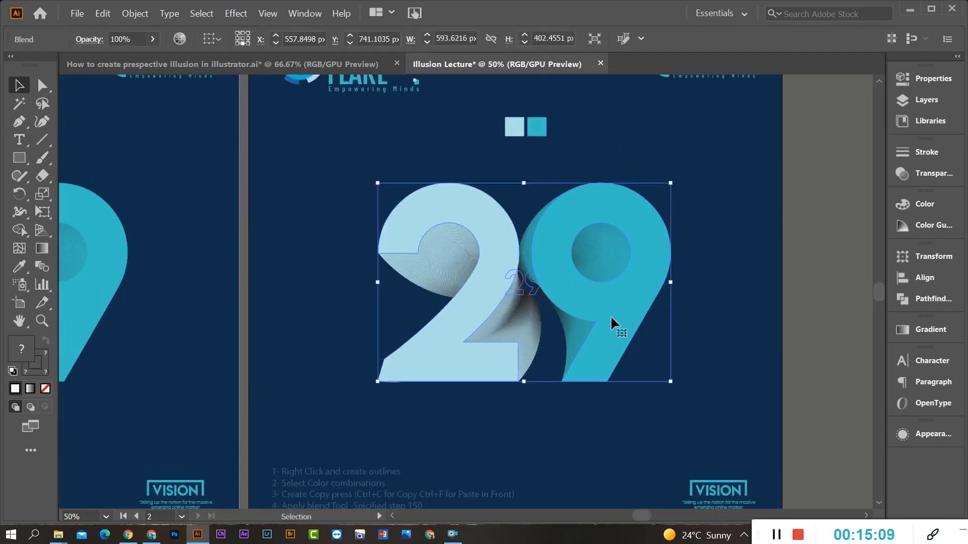
key("Delete")
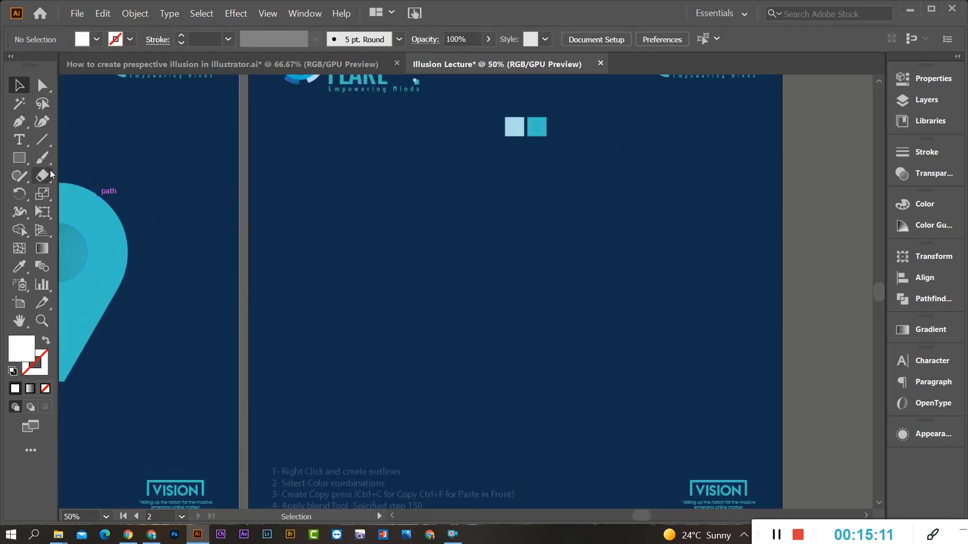
Add the text "29" in Lemon/Milk on the second artboard, enlarge it and center it below the color swatches
left_click(20, 141)
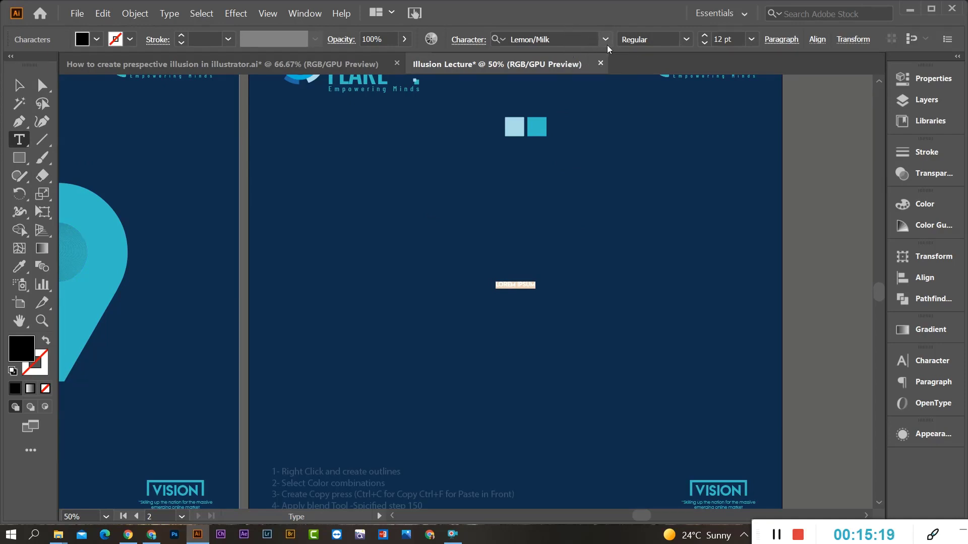
type("z")
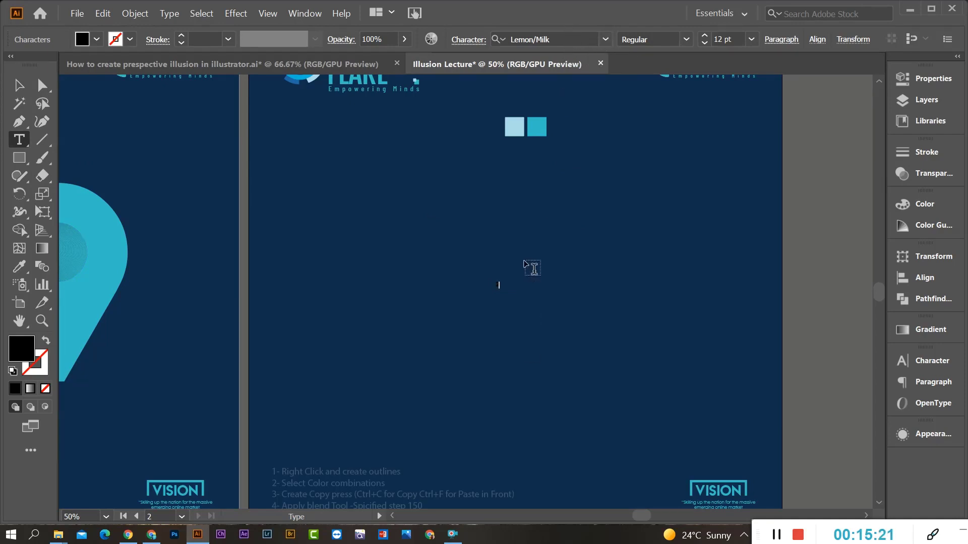
key("Escape")
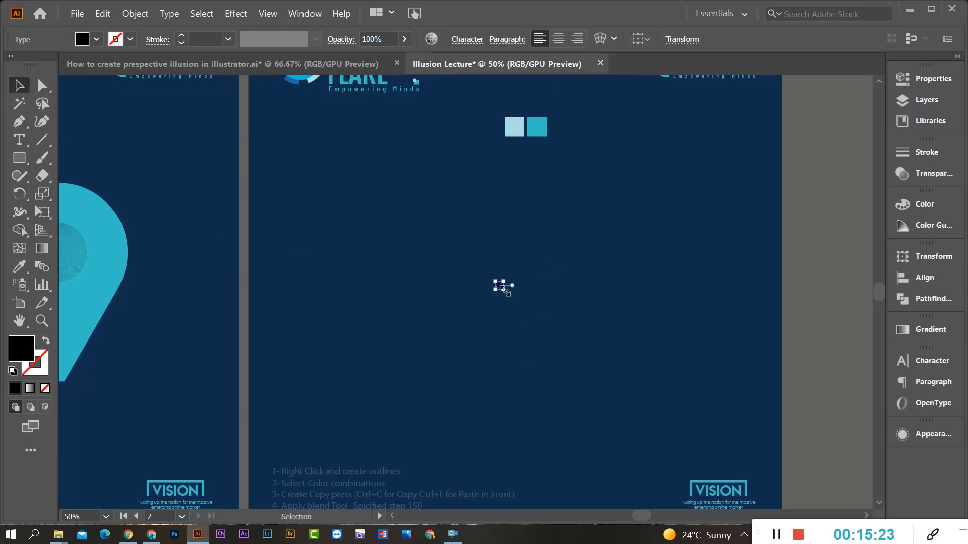
left_click_drag(504, 289, 640, 425)
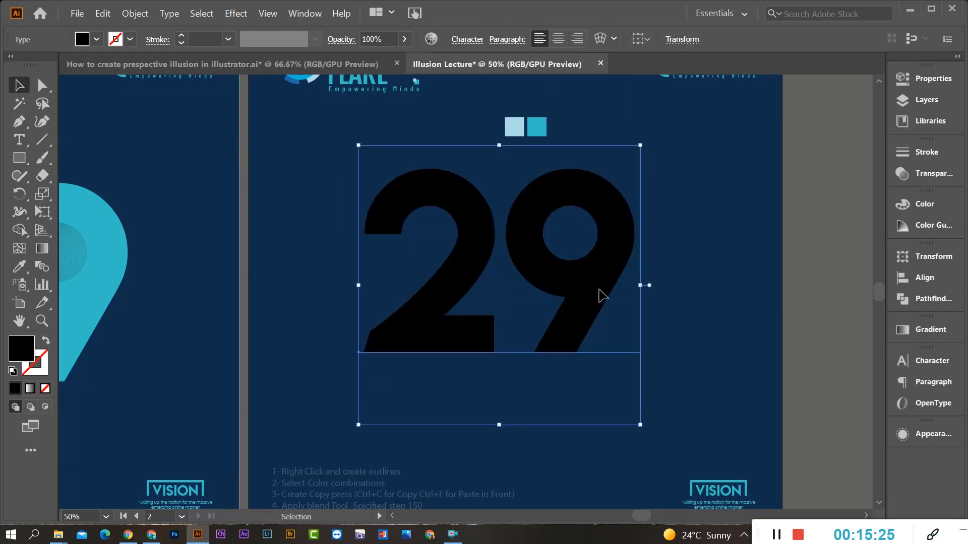
left_click_drag(606, 311, 612, 330)
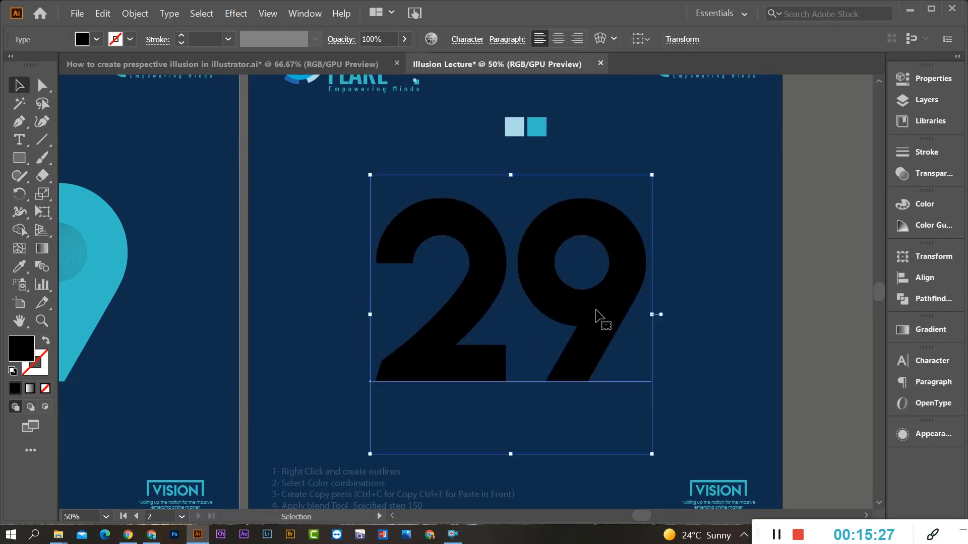
left_click_drag(656, 177, 660, 173)
left_click_drag(538, 257, 542, 257)
Convert the large 29 text to outlines
scroll(580, 313, "up", 1)
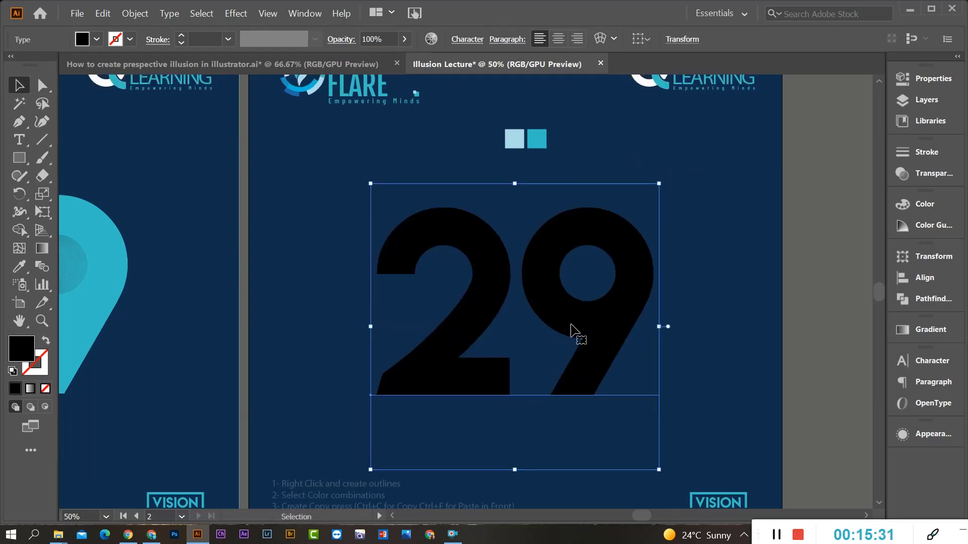
right_click(569, 323)
left_click(640, 160)
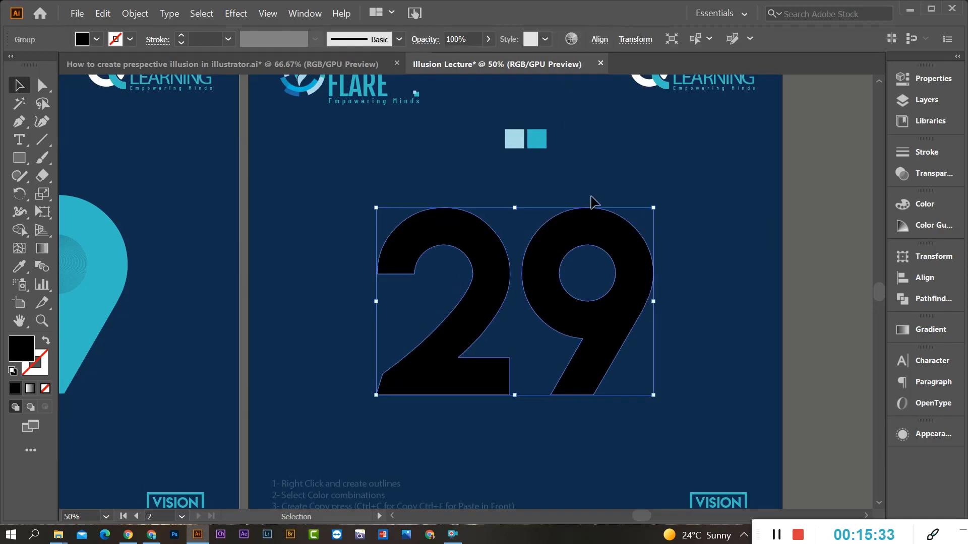
Place two small copies of the 29 side by side above the large one, filled with the light blue swatch color
left_click_drag(625, 247, 487, 151)
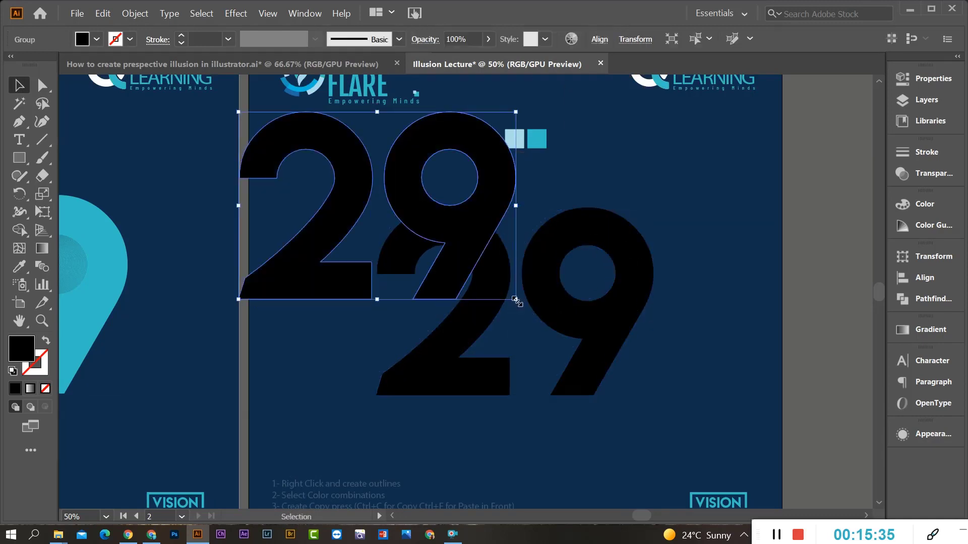
left_click_drag(515, 299, 329, 172)
scroll(328, 167, "up", 1)
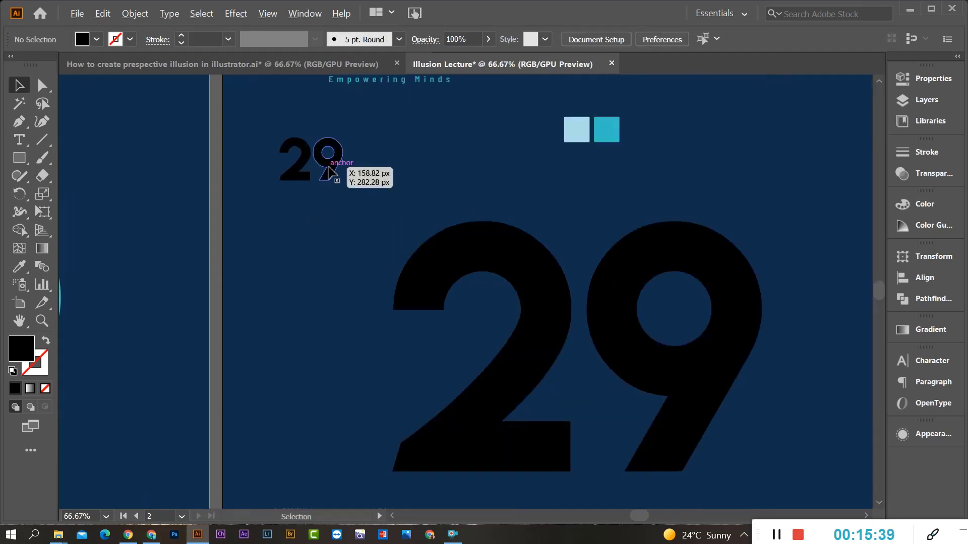
key("i")
left_click(574, 130)
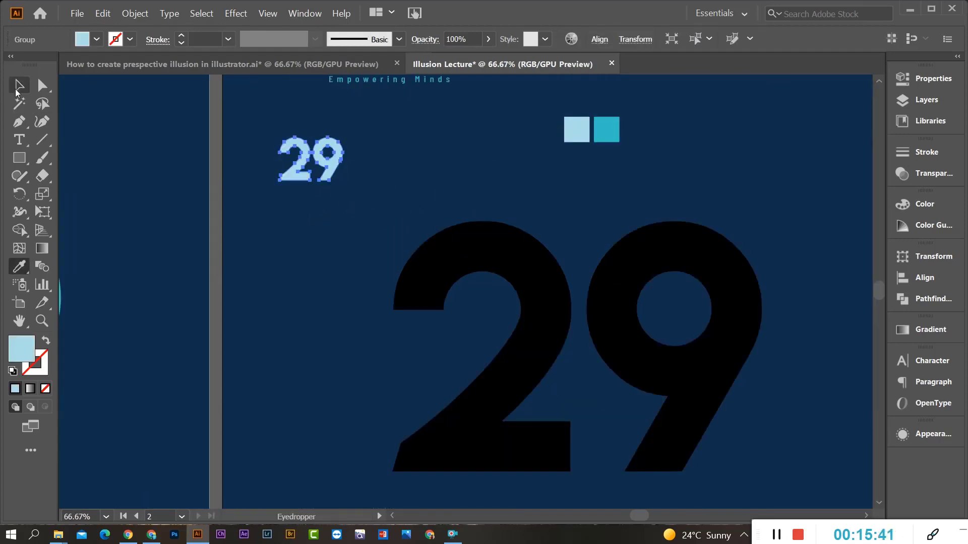
left_click(19, 85)
left_click(316, 201)
left_click_drag(339, 169, 421, 168)
Give the left small 29 no fill and a light blue 1 pt dashed stroke with exact 4 pt dashes and round caps
left_click(329, 174)
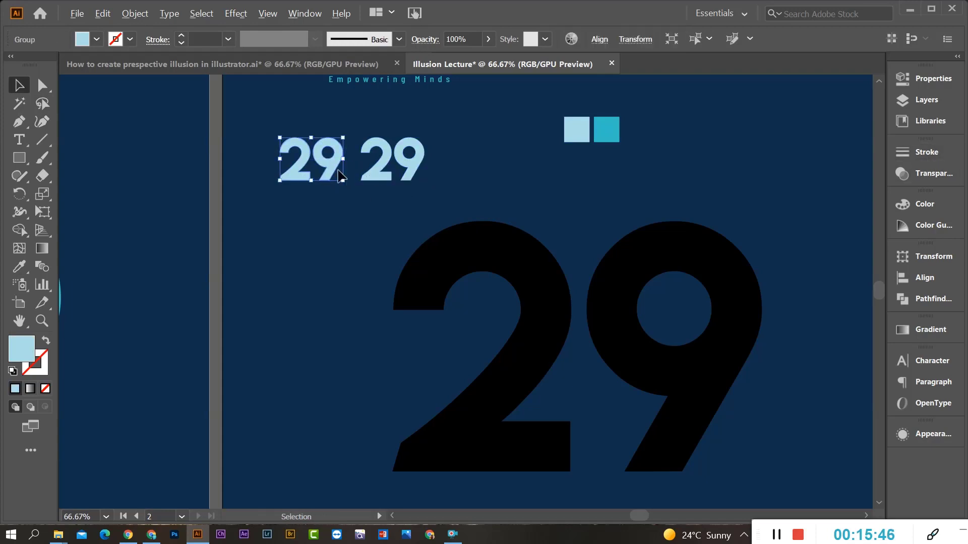
left_click(908, 152)
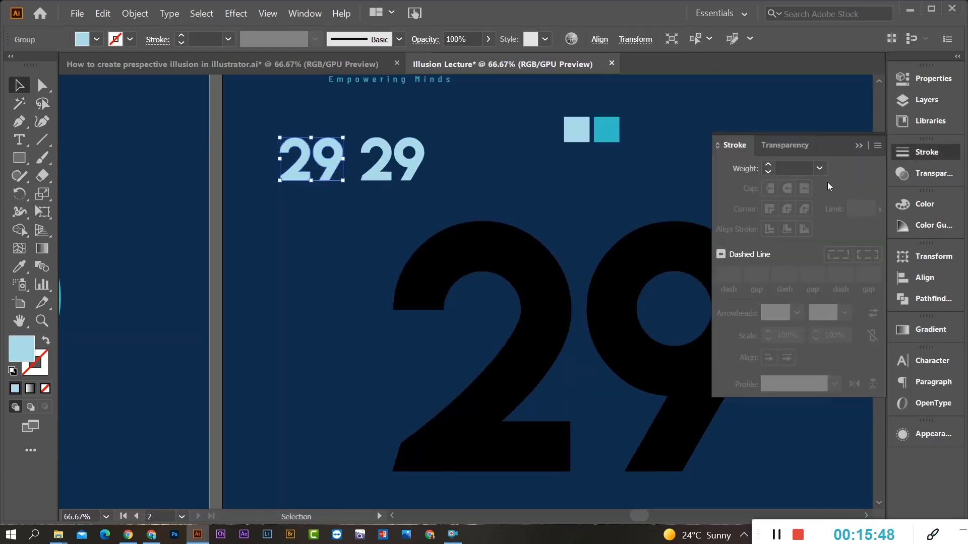
left_click(720, 254)
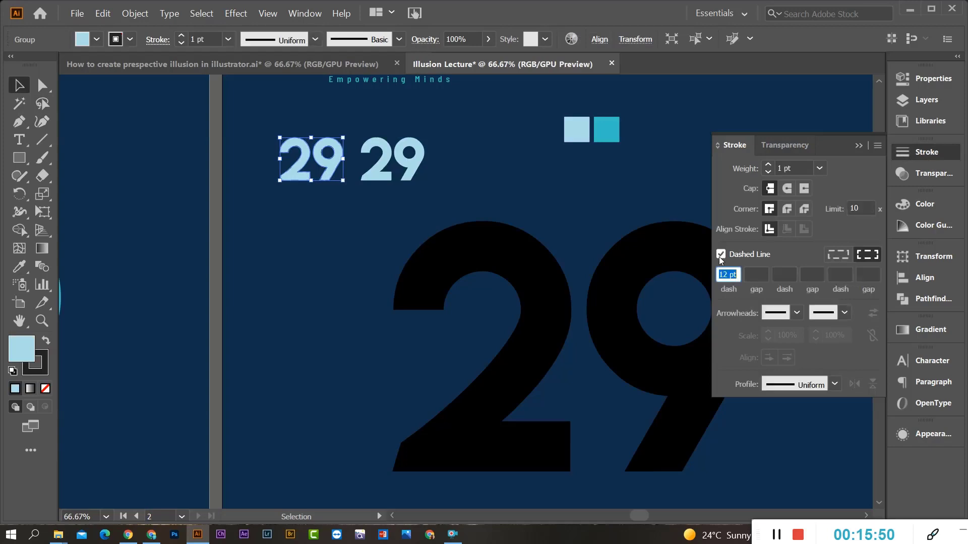
left_click(44, 342)
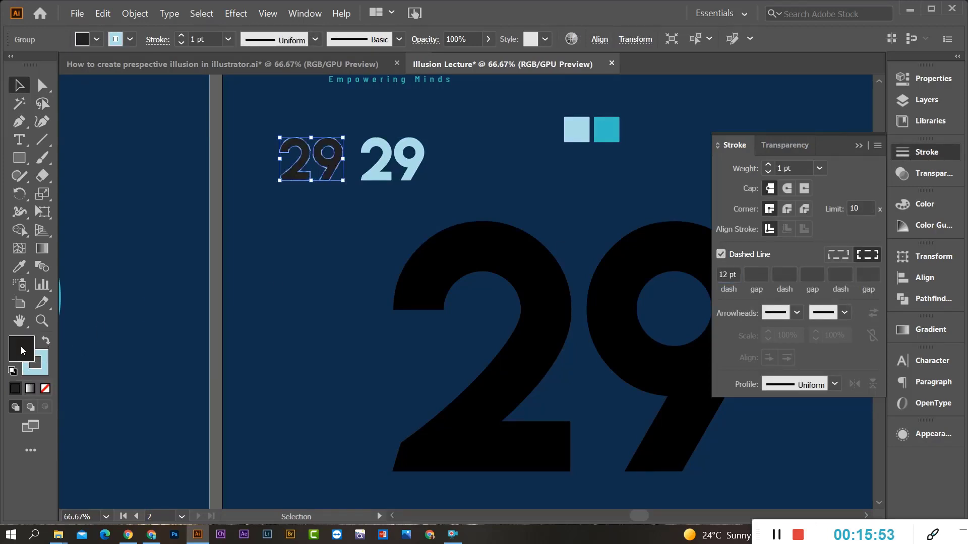
left_click(45, 388)
scroll(295, 151, "up", 3)
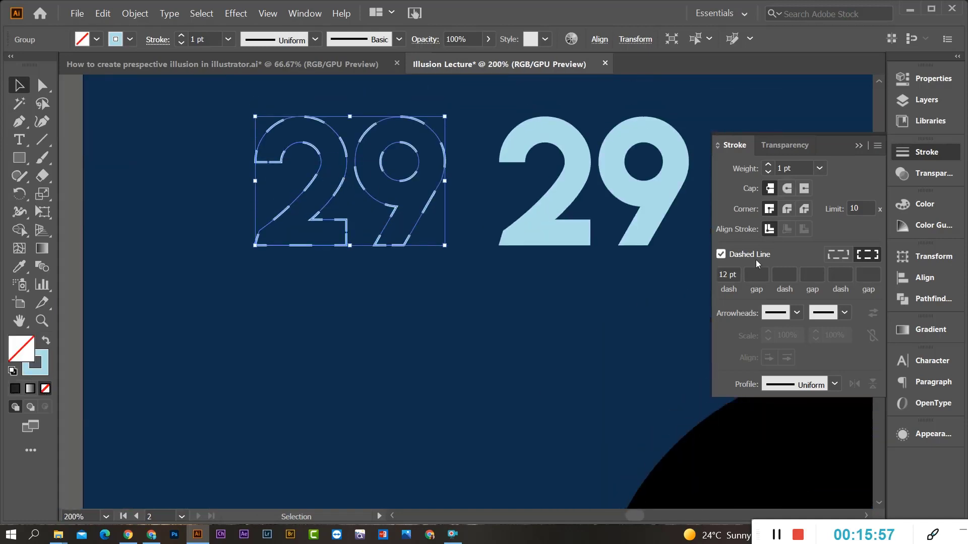
scroll(727, 277, "down", 8)
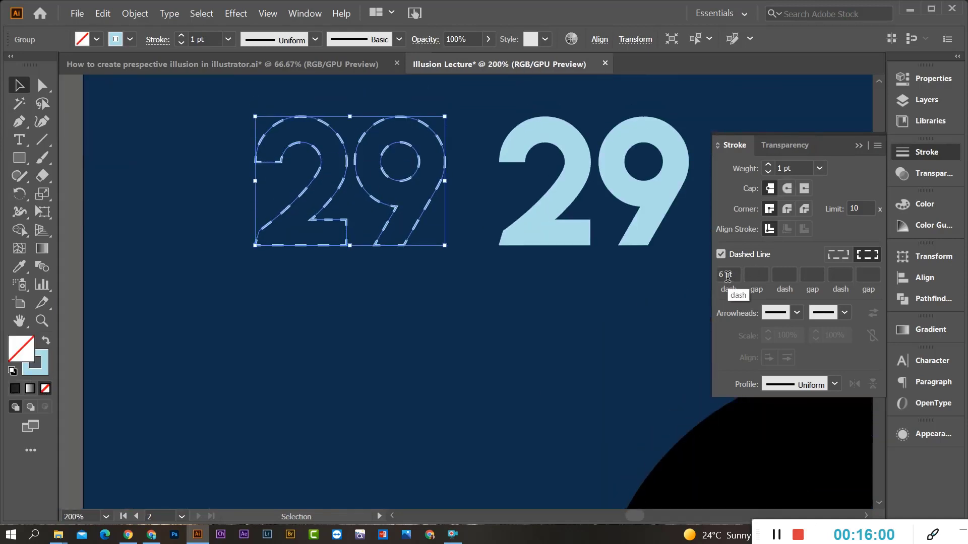
left_click(787, 188)
left_click(338, 287)
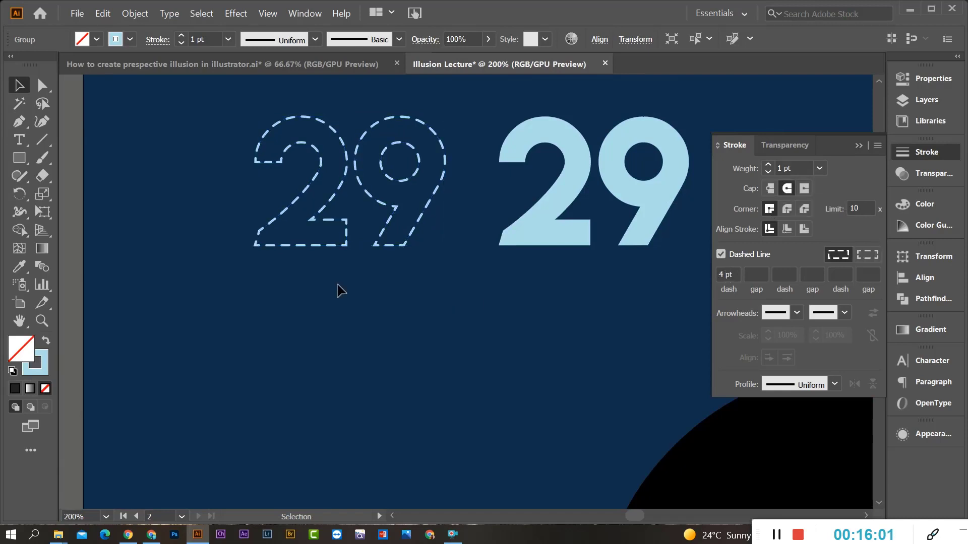
Isolate the large 29 group and fill the digit 2 with the light blue swatch color
scroll(317, 292, "down", 3)
scroll(386, 247, "down", 1)
scroll(375, 240, "up", 1)
scroll(374, 243, "down", 3)
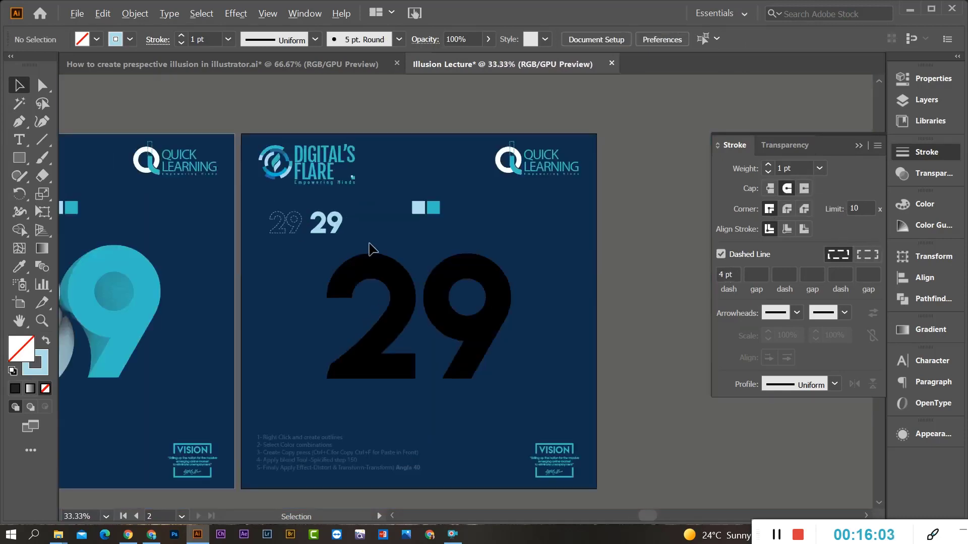
scroll(398, 295, "up", 1)
scroll(398, 295, "up", 2)
left_click(859, 146)
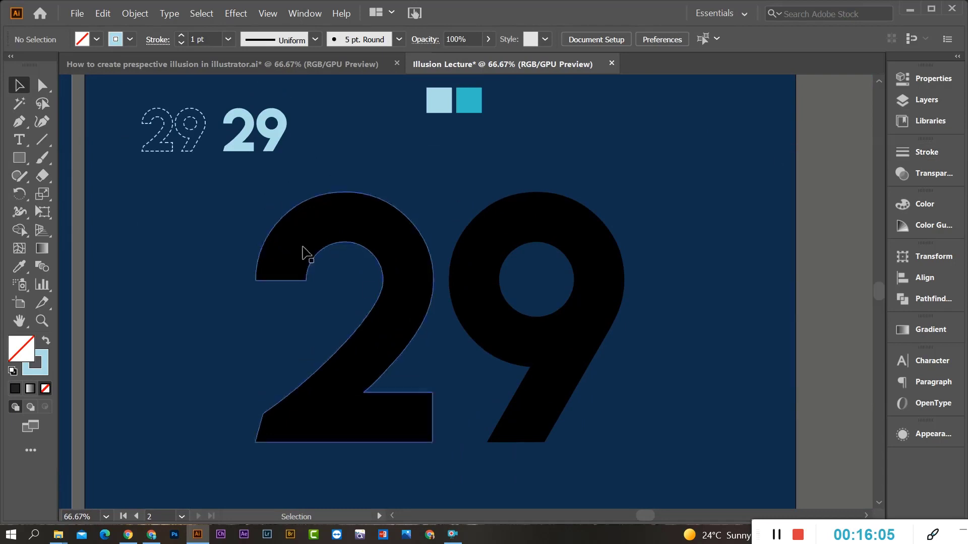
scroll(590, 291, "down", 1)
scroll(566, 301, "up", 1)
left_click(460, 277)
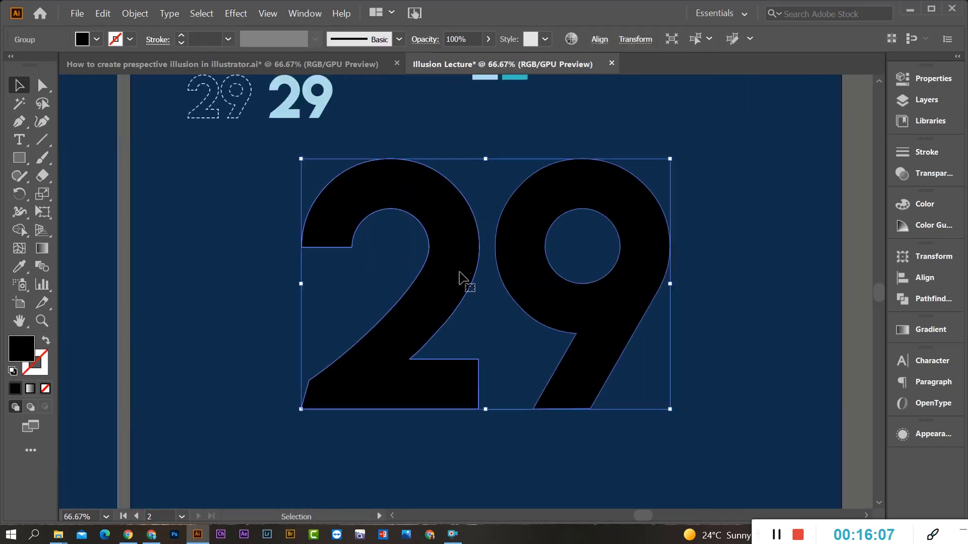
scroll(544, 313, "down", 1)
scroll(521, 324, "up", 1)
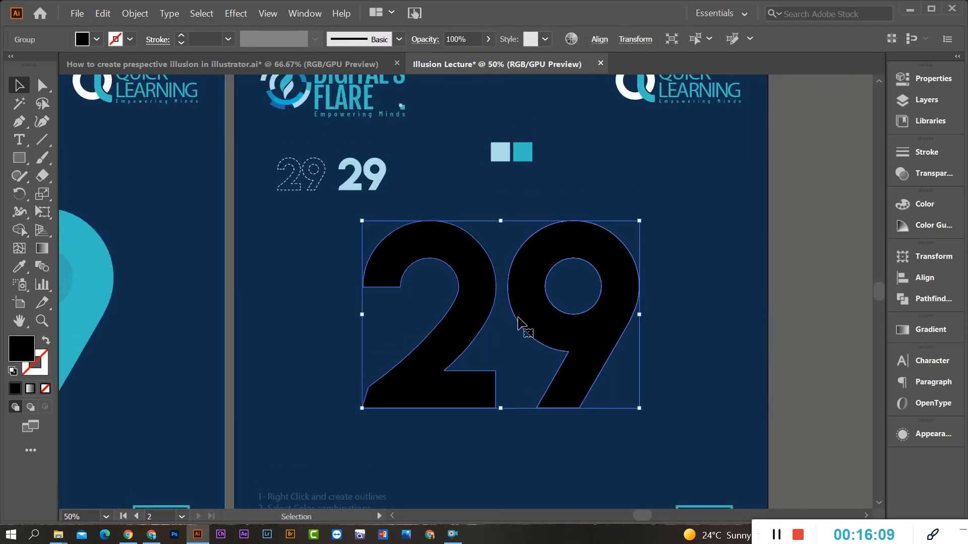
double_click(476, 300)
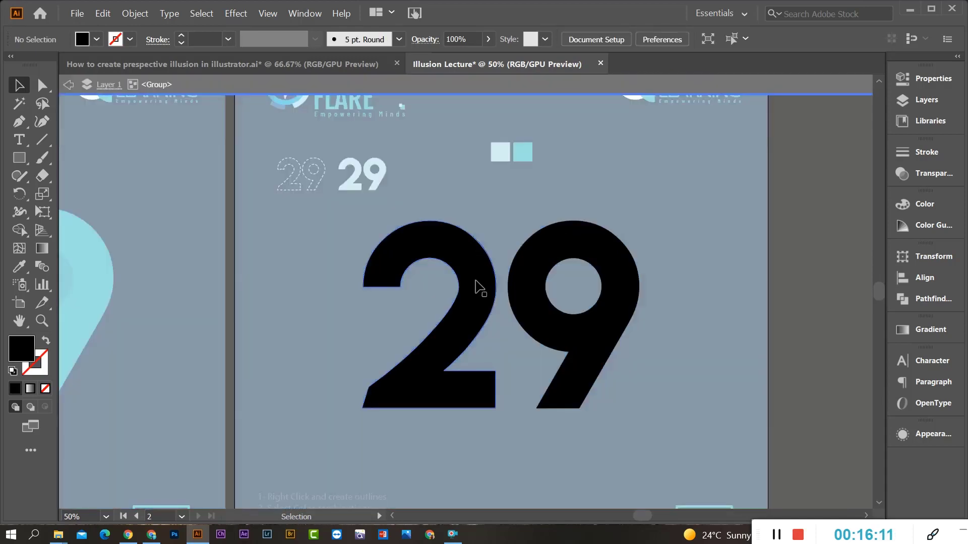
left_click(478, 286)
key("i")
left_click(502, 148)
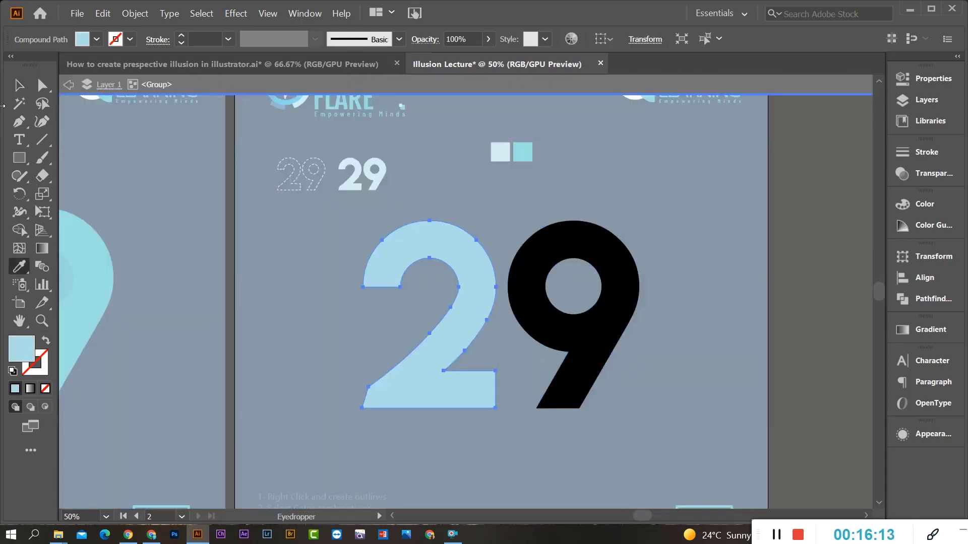
Fill the digit 9 of the large 29 with the teal swatch color and leave group isolation
key("v")
left_click(584, 251)
key("i")
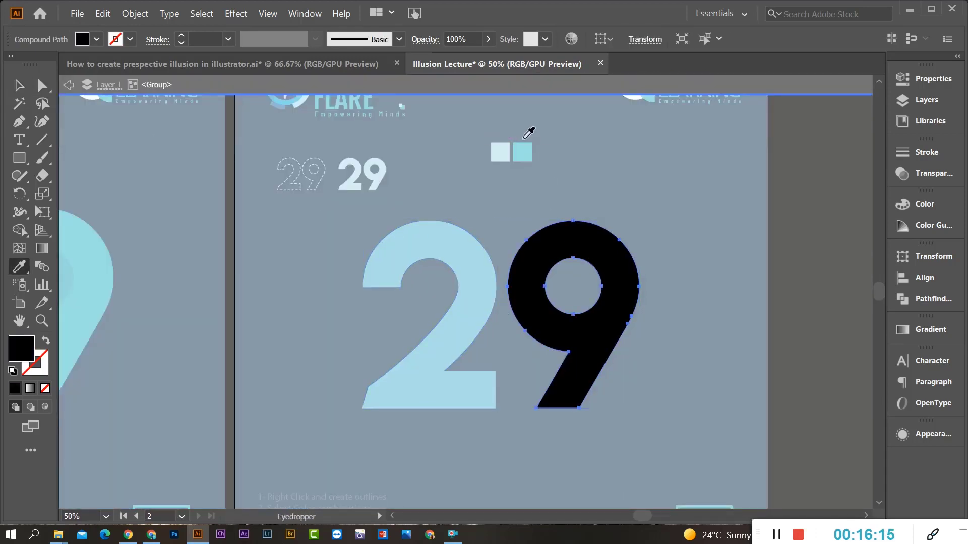
left_click(523, 152)
key("v")
left_click(272, 291)
double_click(272, 296)
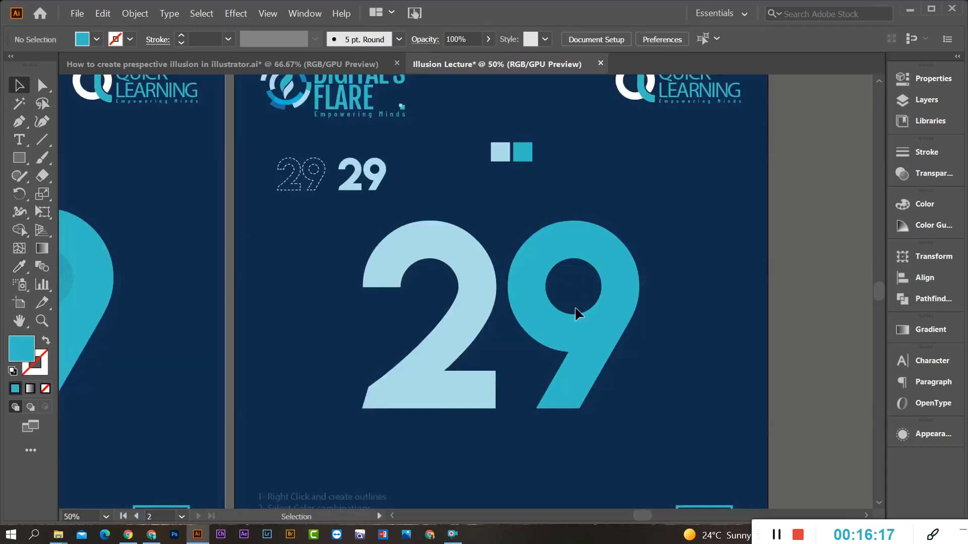
Duplicate the colored 29 in place and shrink the copy proportionally about its center to a tiny 29 between the large digits
left_click(556, 332)
key("a")
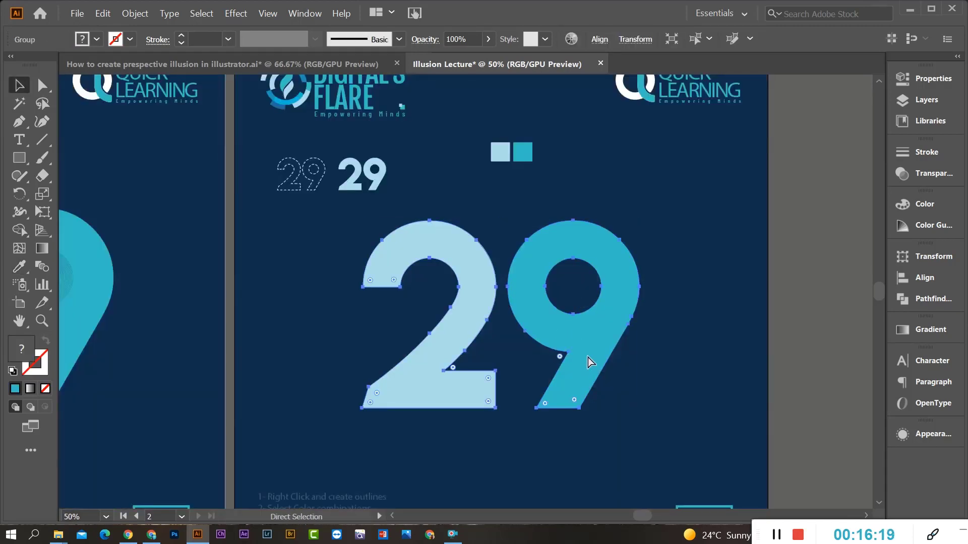
key("v")
left_click_drag(639, 220, 503, 309)
left_click(524, 381)
scroll(491, 335, "up", 2)
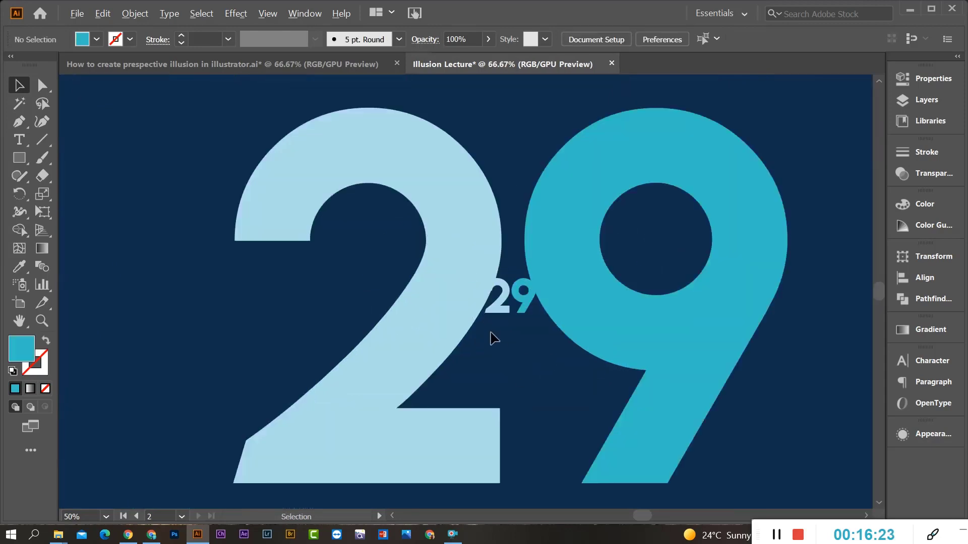
Try to place the tiny 29 behind the large one by sending it to the very back of the stacking order
left_click(500, 288)
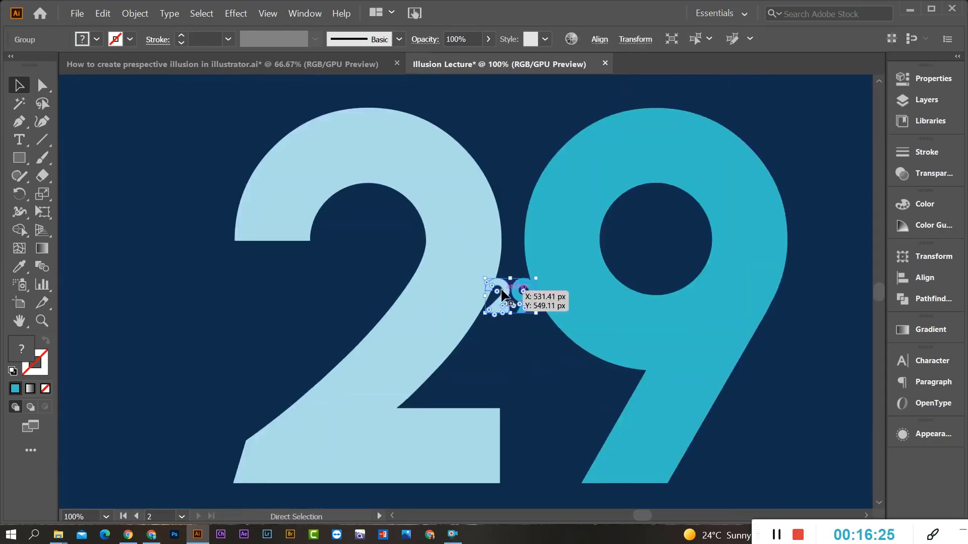
key("ctrl+shift+[")
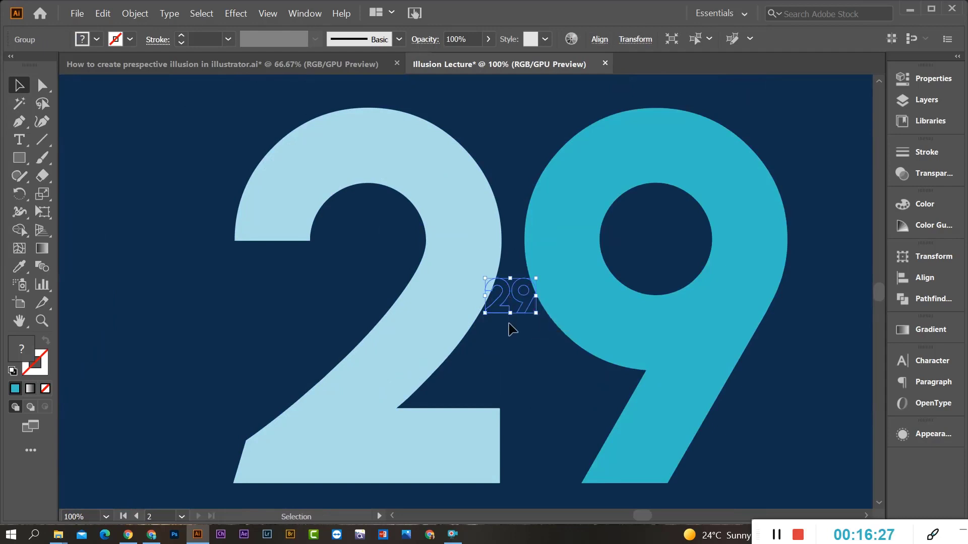
key("a")
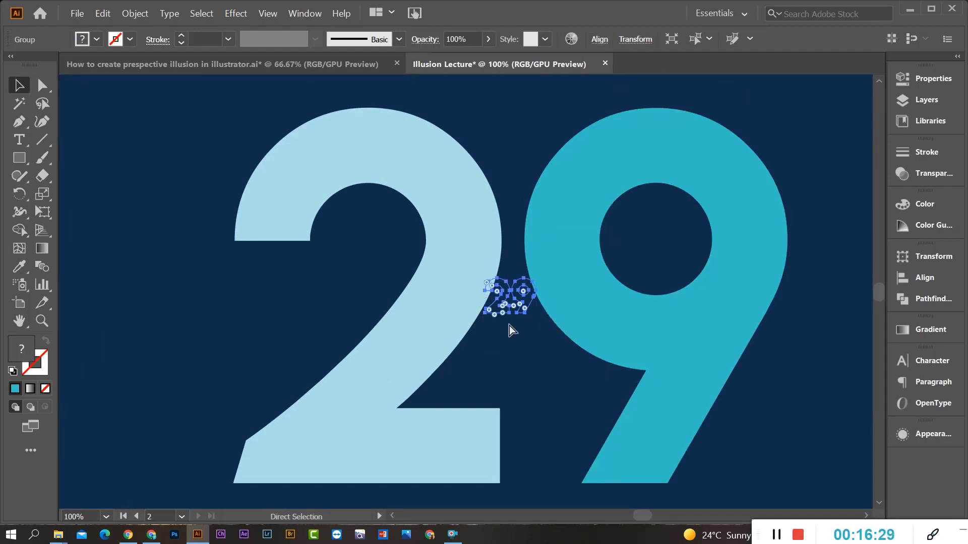
key("v")
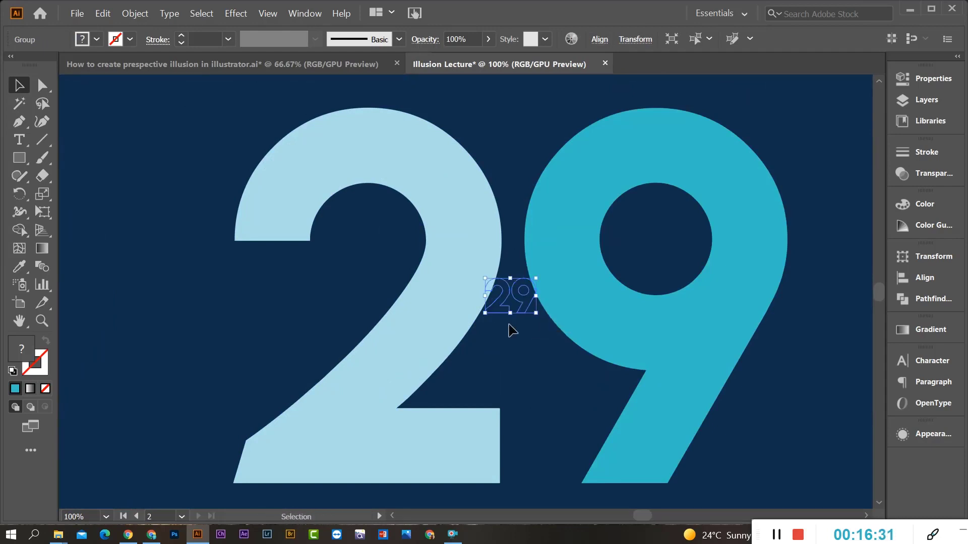
scroll(519, 285, "up", 3)
left_click(538, 381)
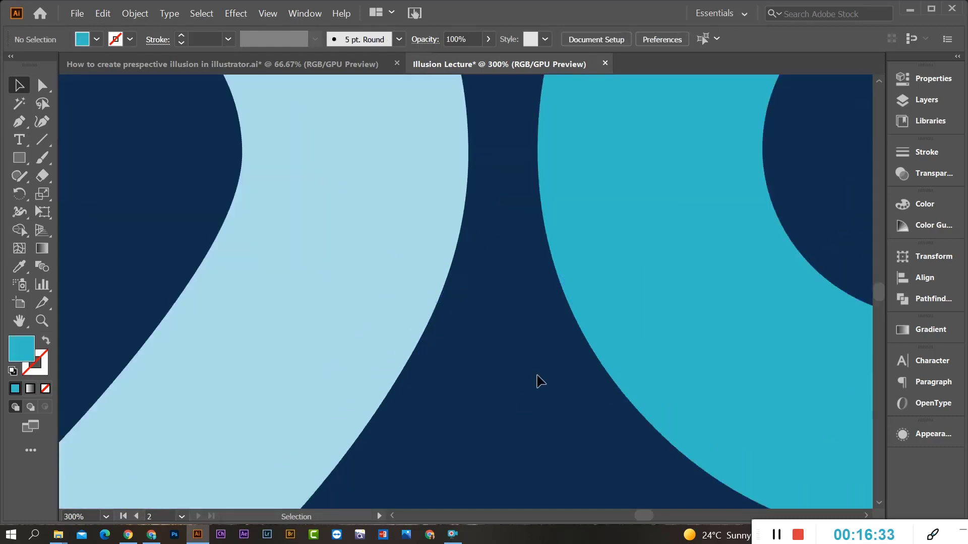
Restack the tiny 29 so it sits behind the large 29 but in front of the dark blue background
left_click(531, 317)
key("ctrl+shift+bracketright")
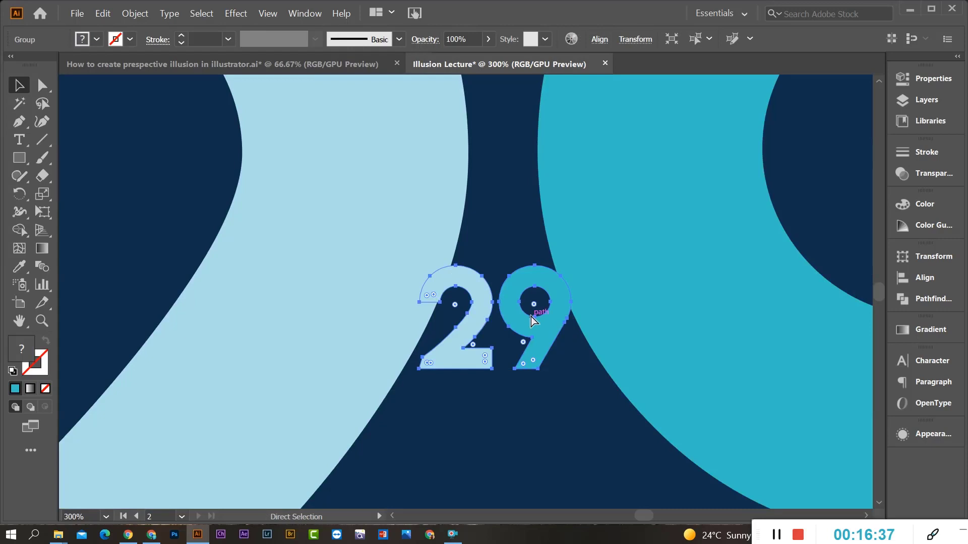
key("ctrl+shift+bracketleft")
key("ctrl+shift+bracketright")
left_click(517, 415)
left_click(486, 352)
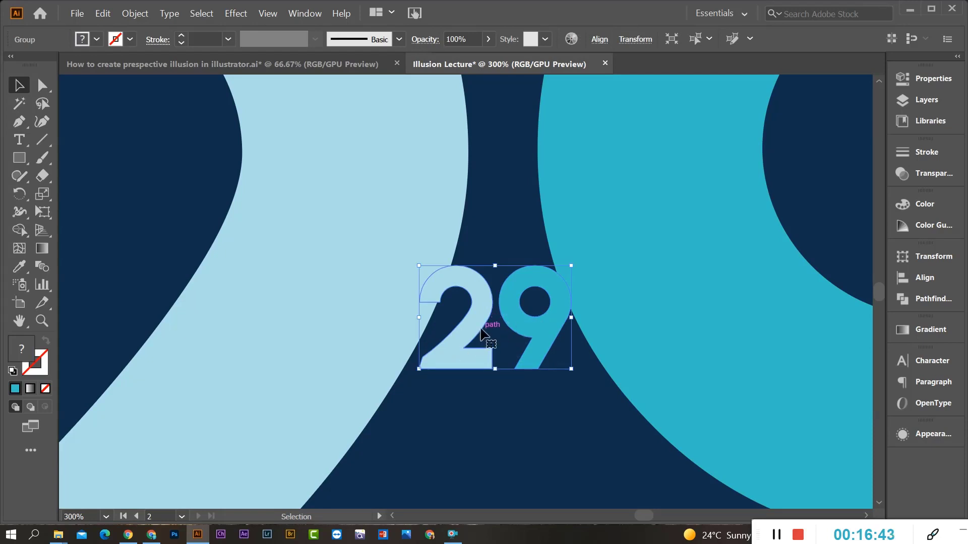
Give the tiny 29 no fill and a black stroke with a weight of 0.25 pt
left_click(13, 373)
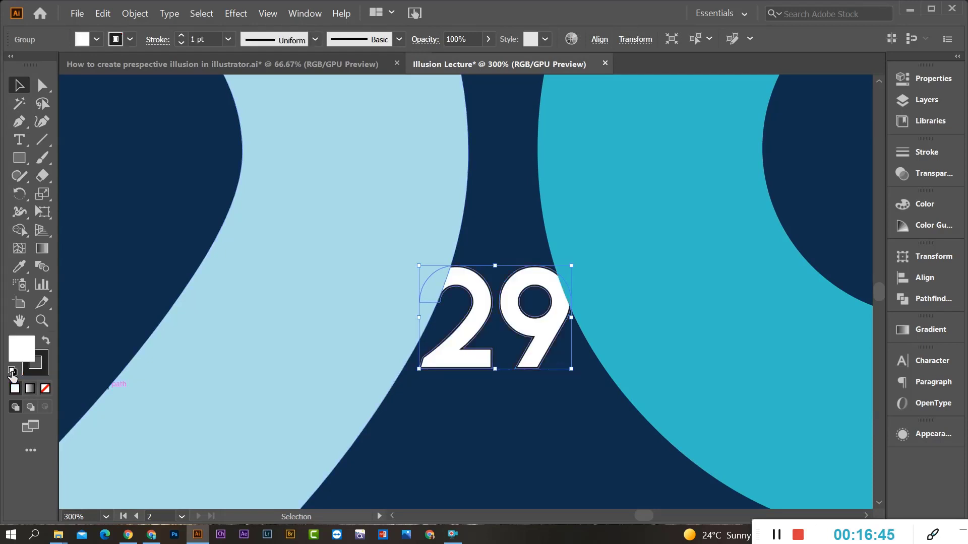
left_click(45, 388)
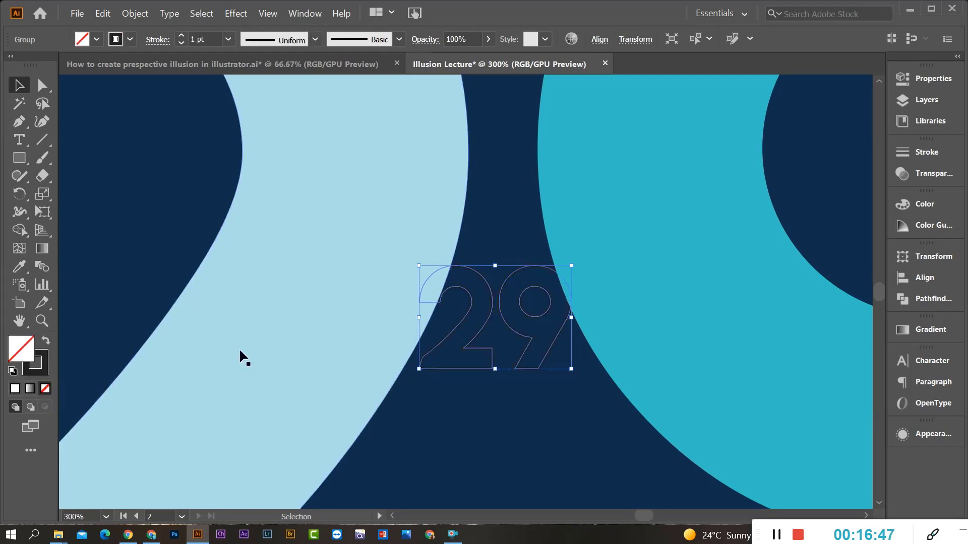
left_click(493, 395)
left_click(470, 296)
left_click(926, 154)
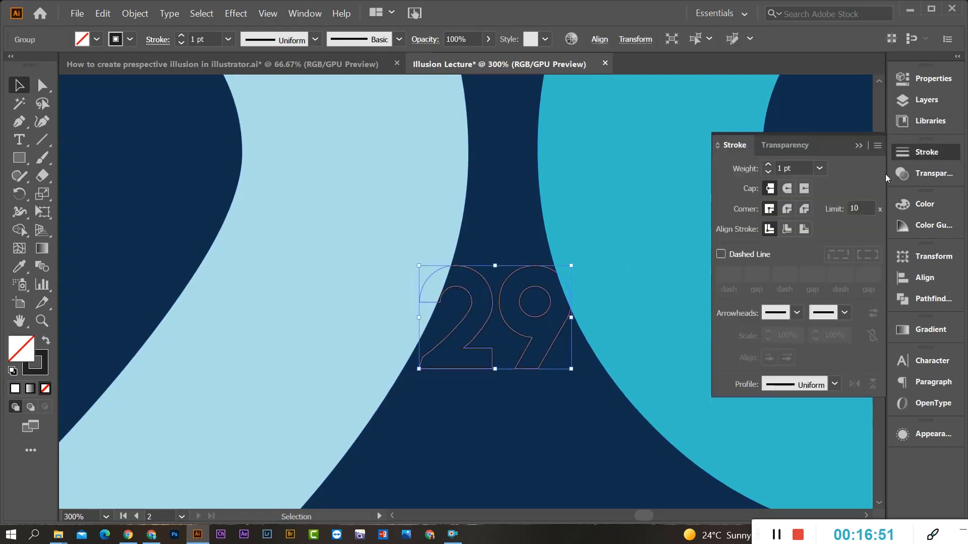
left_click(820, 168)
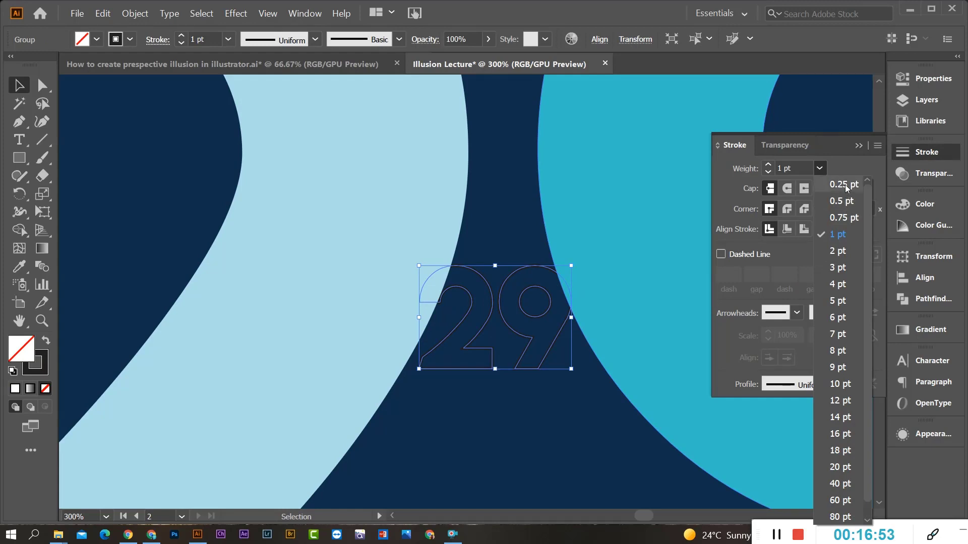
left_click(844, 185)
left_click(537, 409)
scroll(504, 362, "down", 3)
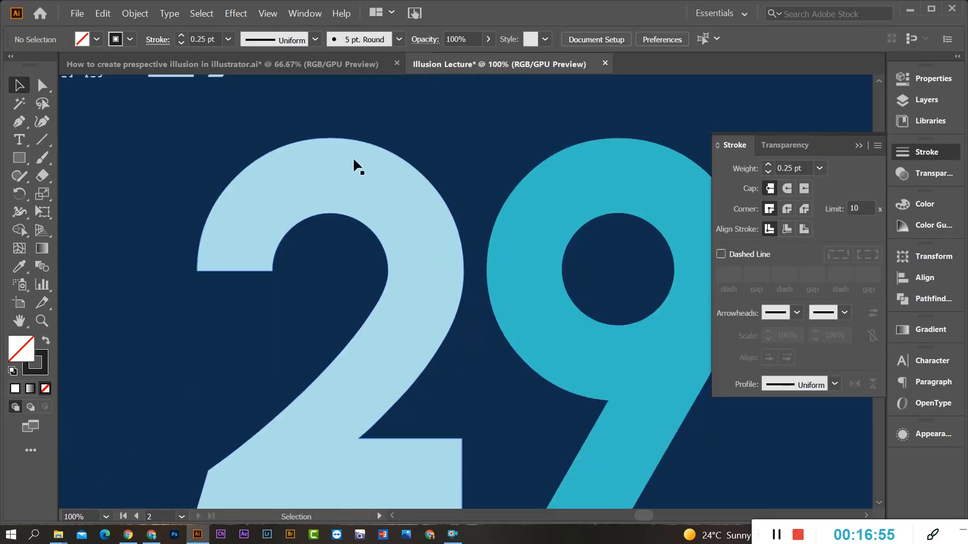
Select the large and tiny 29 together and make a blend between them
left_click_drag(341, 121, 586, 422)
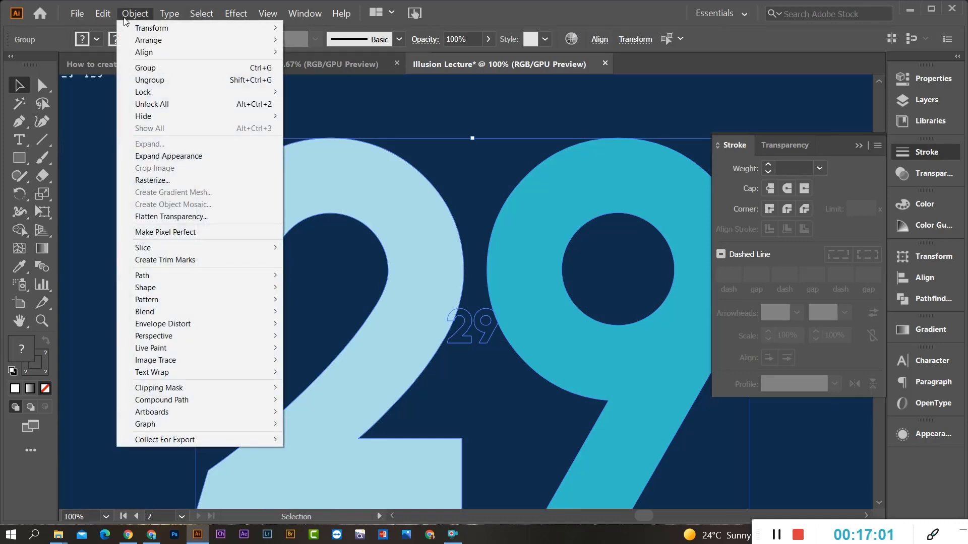
mouse_move(196, 310)
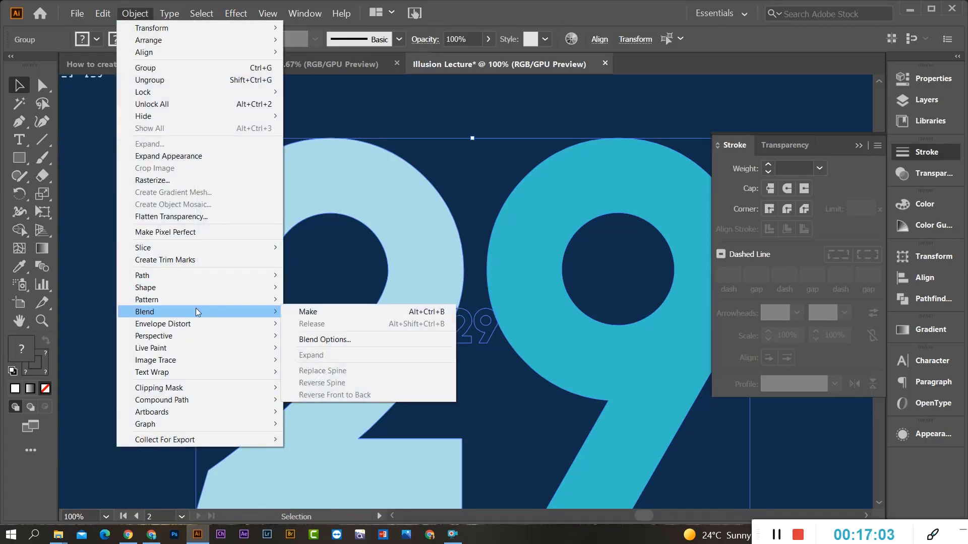
left_click(353, 311)
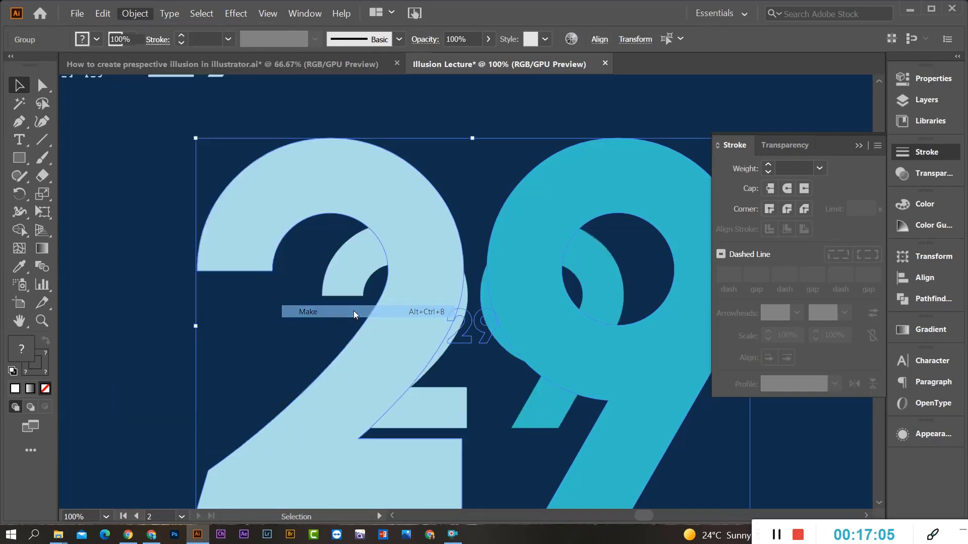
Set the blend's spacing to Specified Steps with 150 steps, with the preview enabled, and apply it
left_click(132, 14)
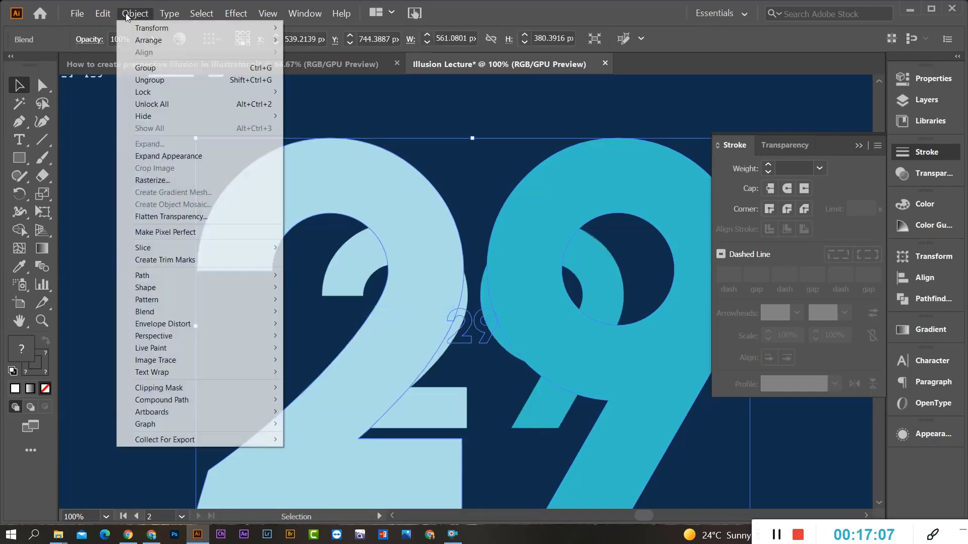
mouse_move(159, 312)
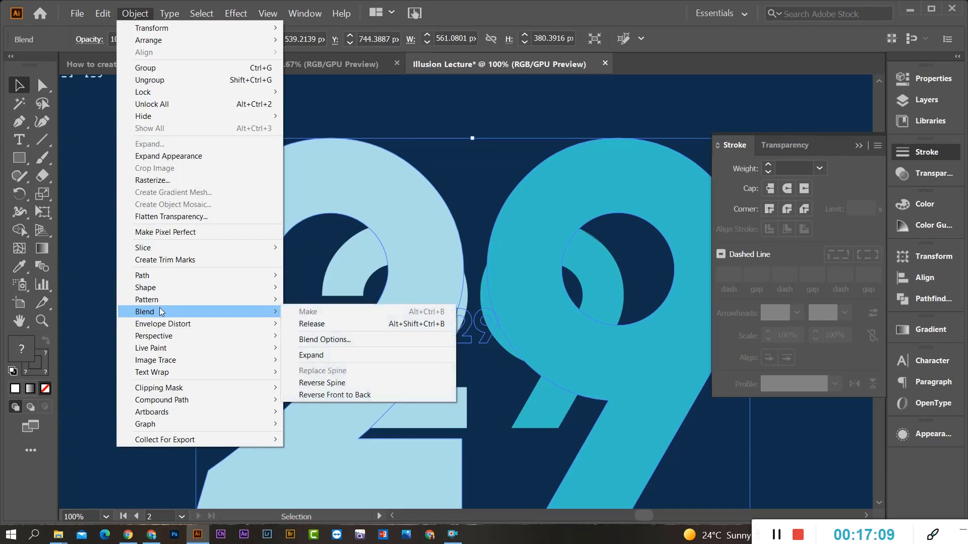
left_click(341, 339)
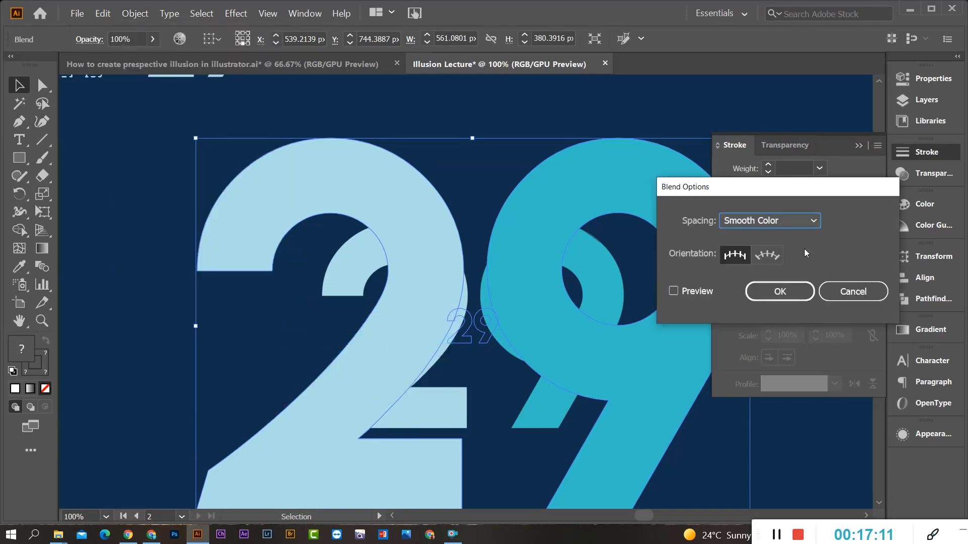
left_click(777, 222)
left_click(772, 254)
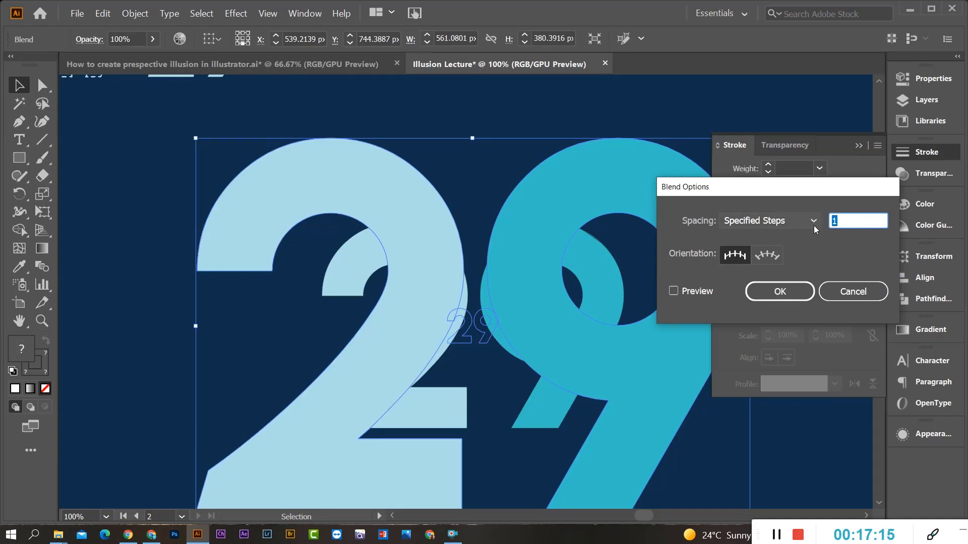
type("150")
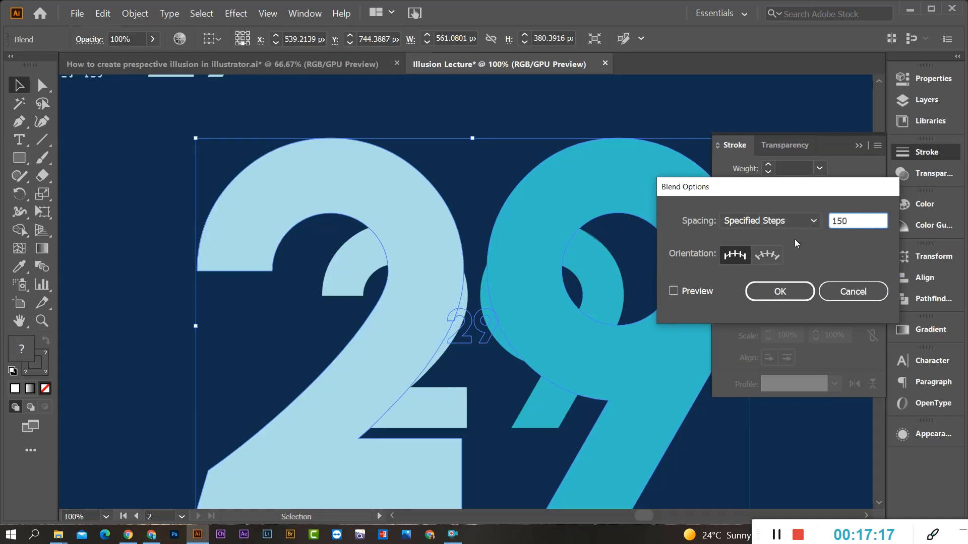
left_click(673, 291)
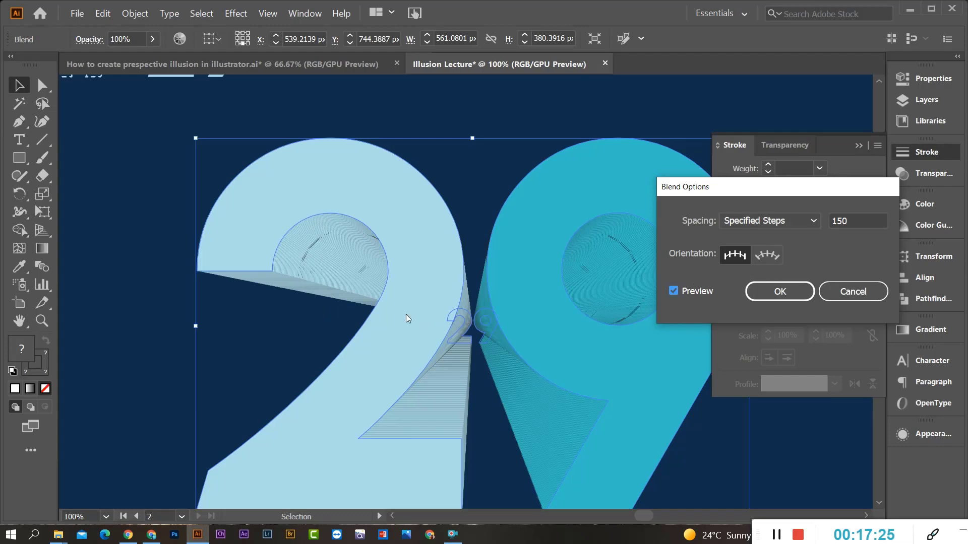
left_click(780, 291)
left_click(235, 321)
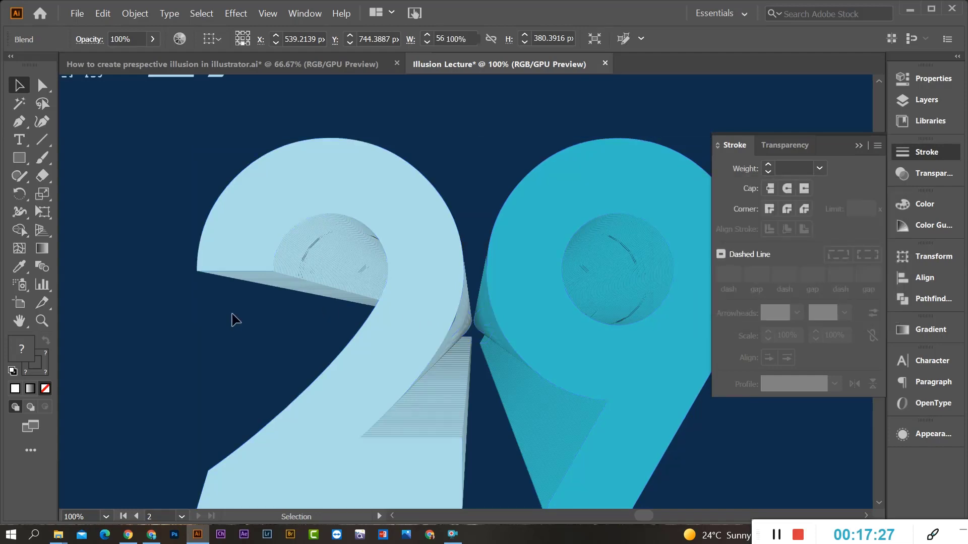
Examine the blended depth effect up close around the center and across both digits
scroll(247, 318, "down", 3)
scroll(263, 351, "up", 3)
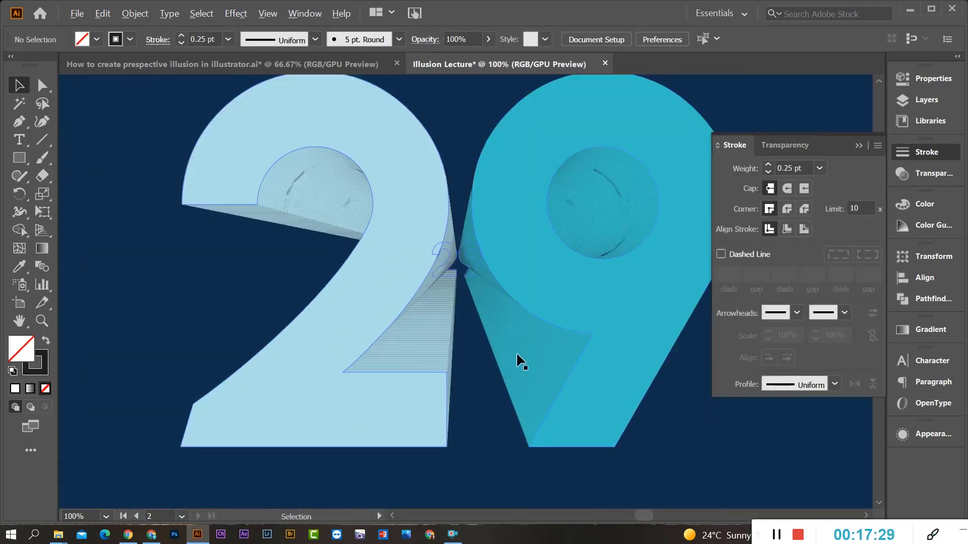
scroll(453, 281, "up", 5)
scroll(482, 262, "down", 2)
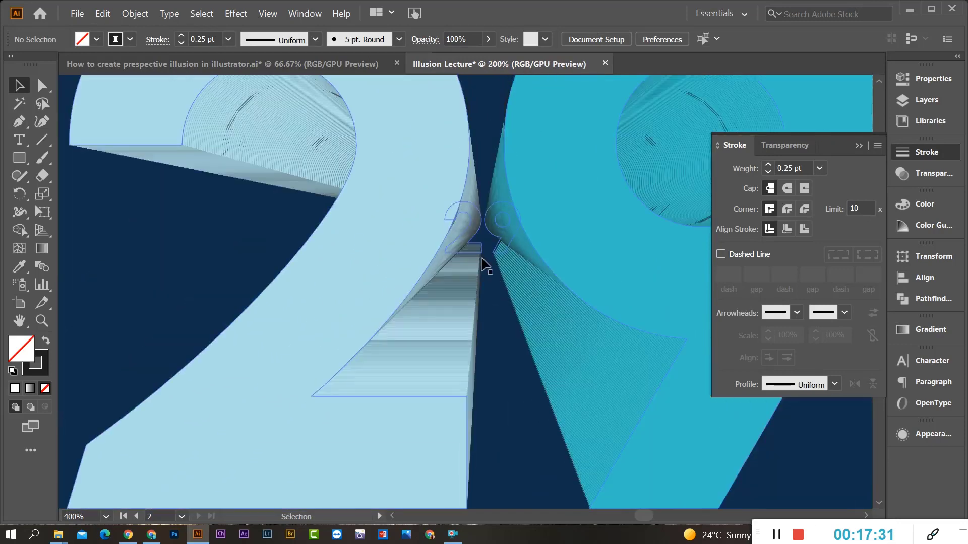
scroll(482, 262, "down", 6)
scroll(459, 332, "up", 1)
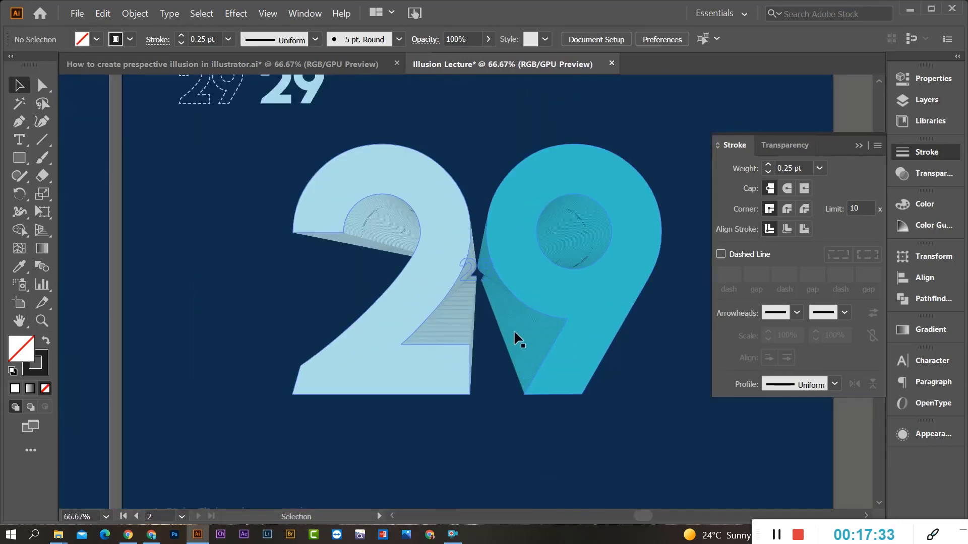
Isolate the blended 29, select the tiny 29 at its center, and open the Transform effect for it
left_click(410, 186)
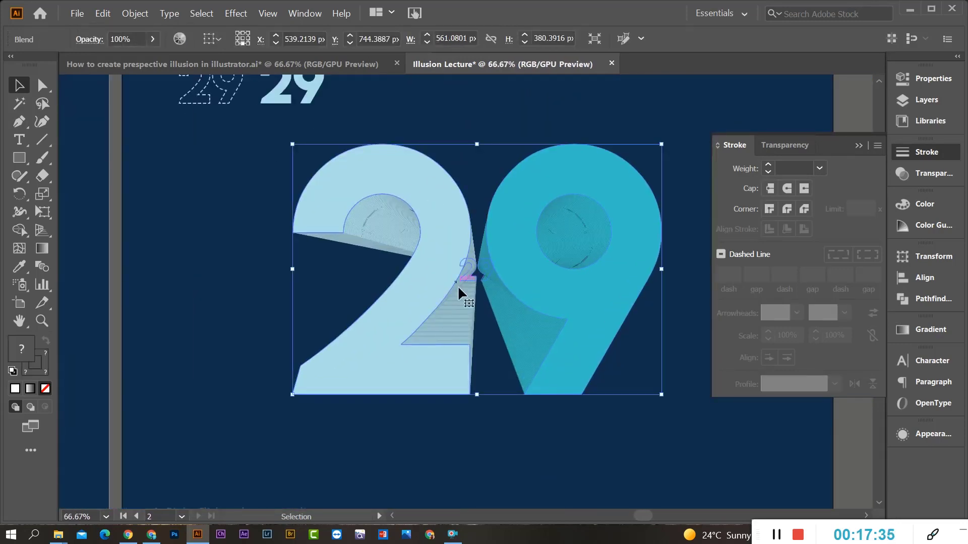
double_click(474, 272)
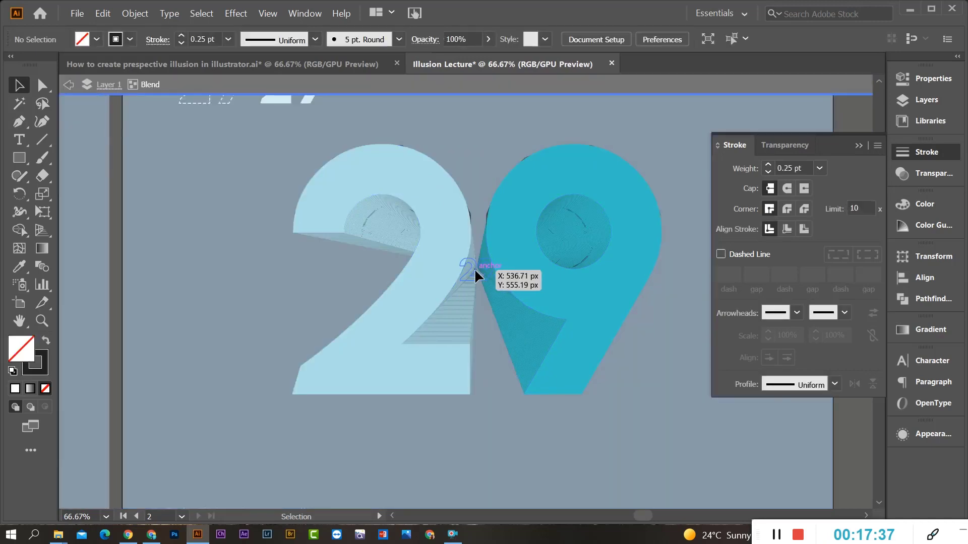
left_click(474, 272)
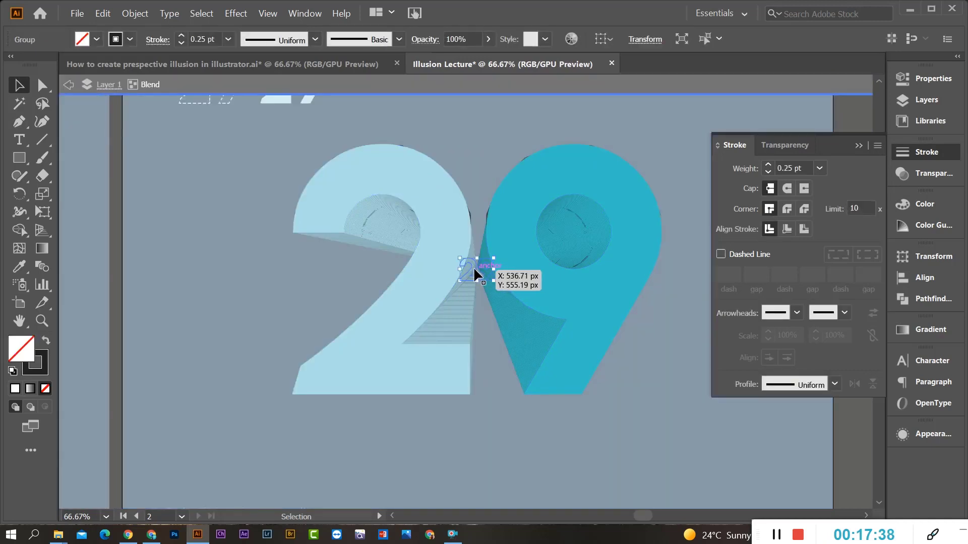
left_click(235, 13)
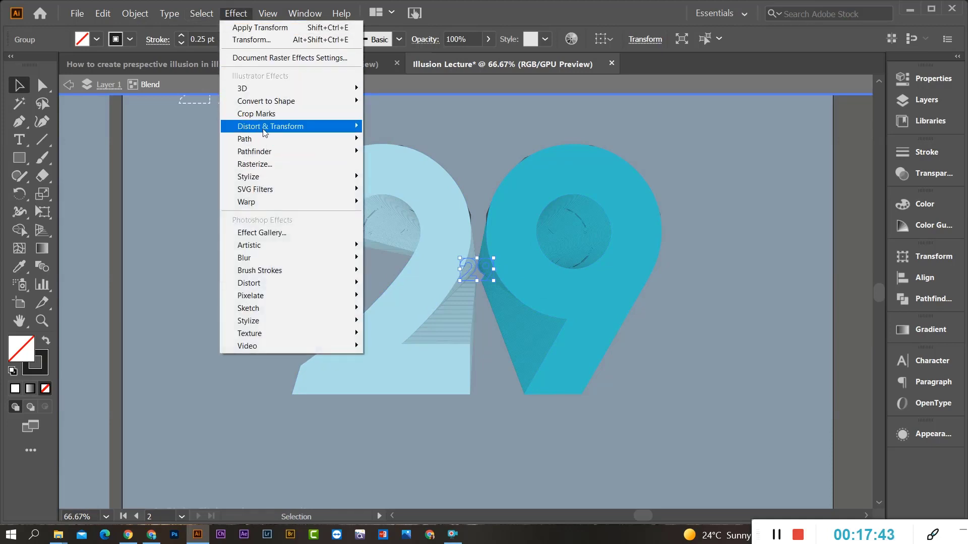
mouse_move(265, 132)
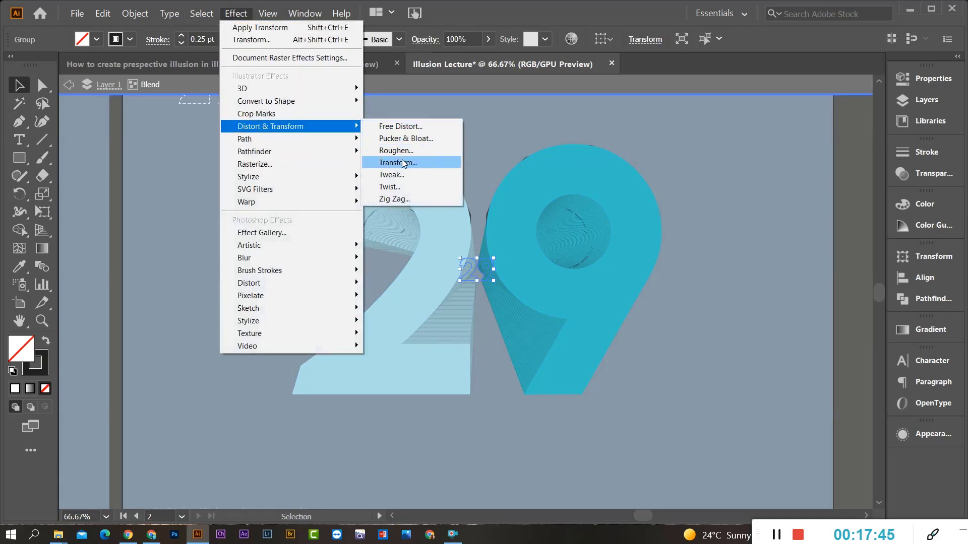
left_click(398, 163)
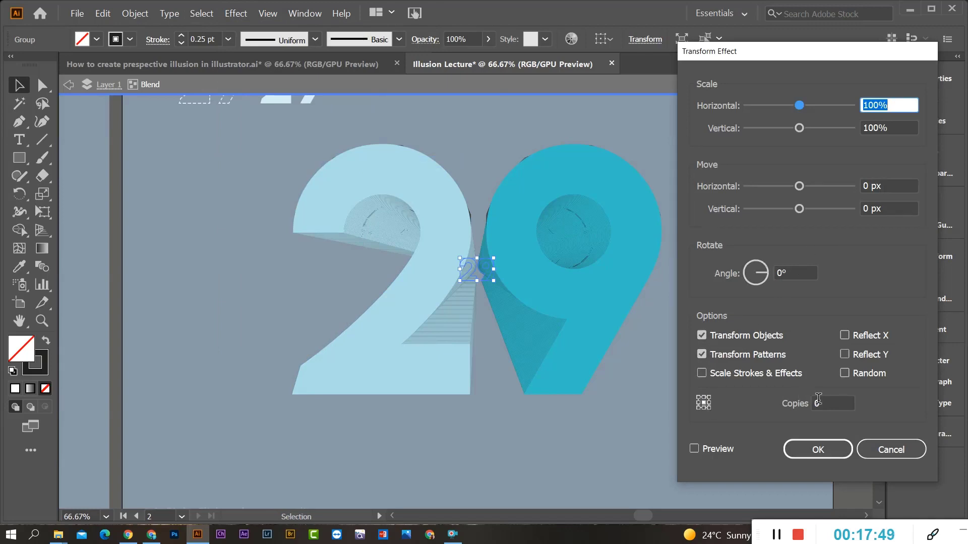
Set the Transform effect's rotation angle to 50° and enable the preview
left_click(792, 273)
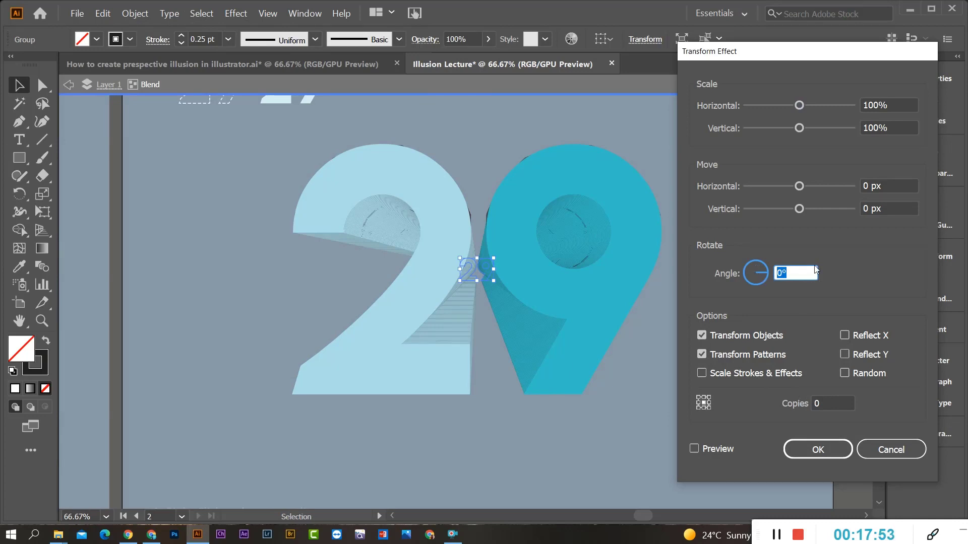
type("50")
left_click(695, 449)
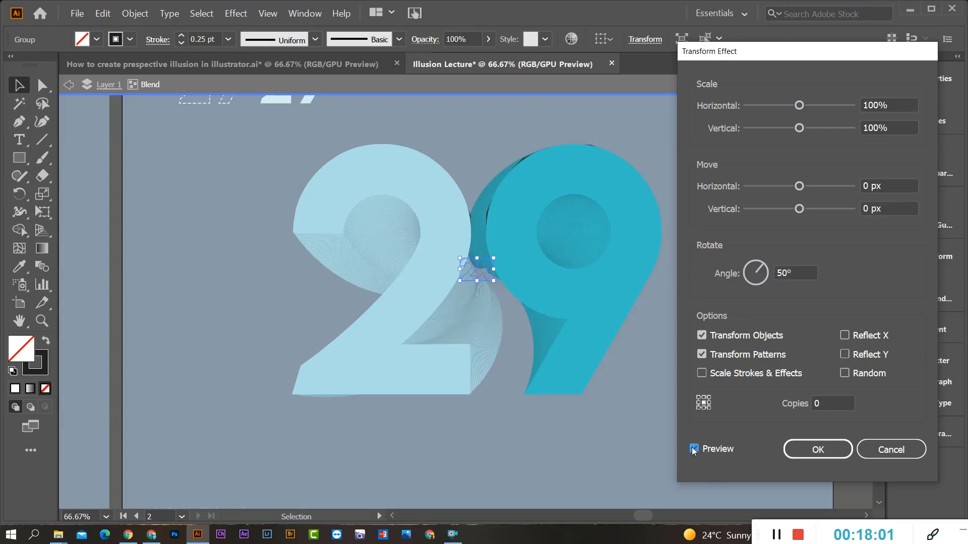
Increase the rotation angle of the tiny 29 gradually, settling on 77°
left_click(794, 273)
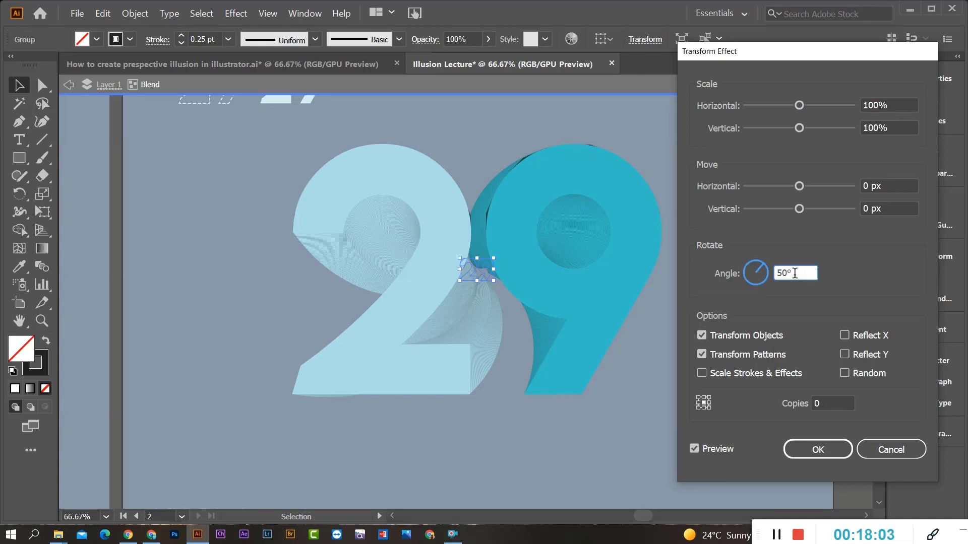
key("Up")
key("Up")
key("Up")
key("Up")
key("Up")
key("Up")
key("Up")
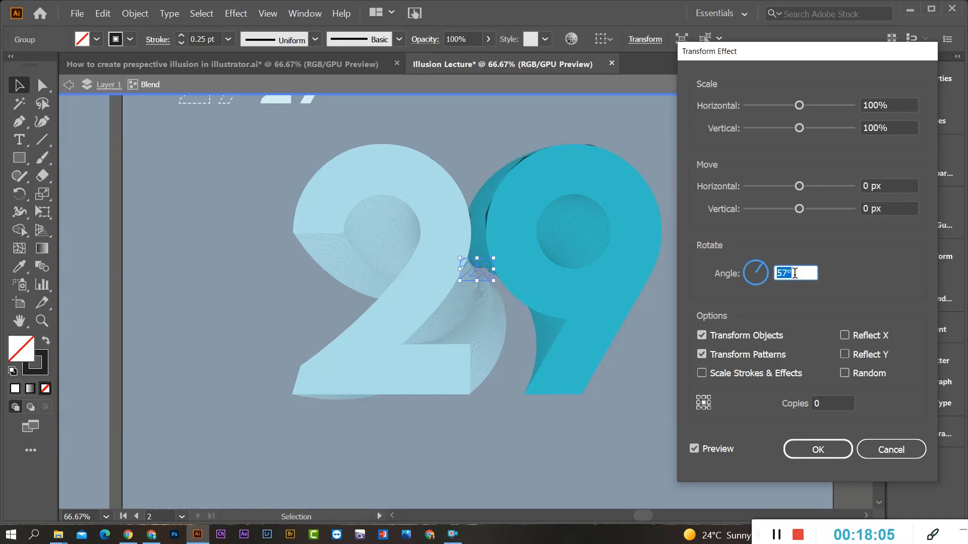
key("Up")
key("Up")
key("Up")
key("Up")
key("Up")
key("Up")
key("Up")
key("Up")
key("Up")
key("Up")
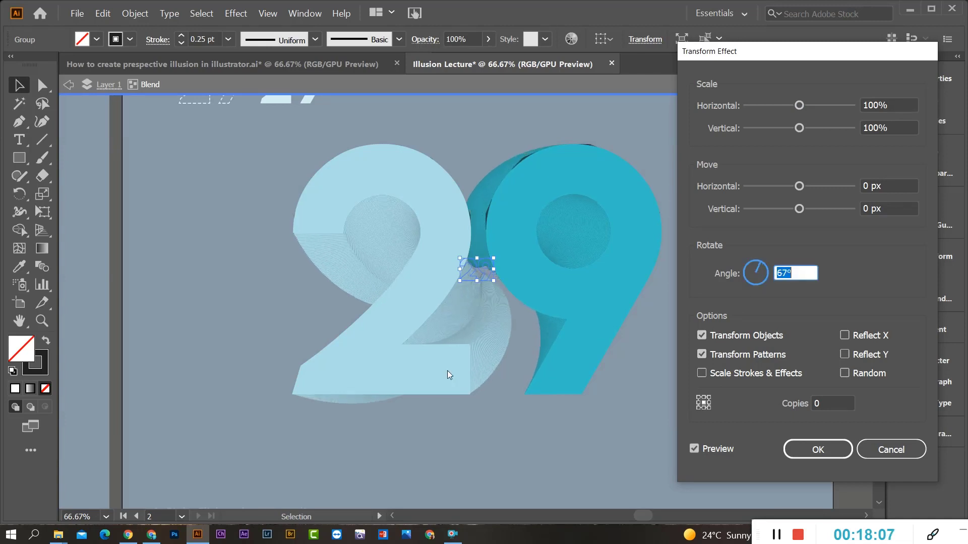
key("Up")
key("Up")
key("Up")
key("Up")
key("Up")
key("Up")
key("Up")
key("Up")
key("Up")
key("Up")
key("Up")
key("Up")
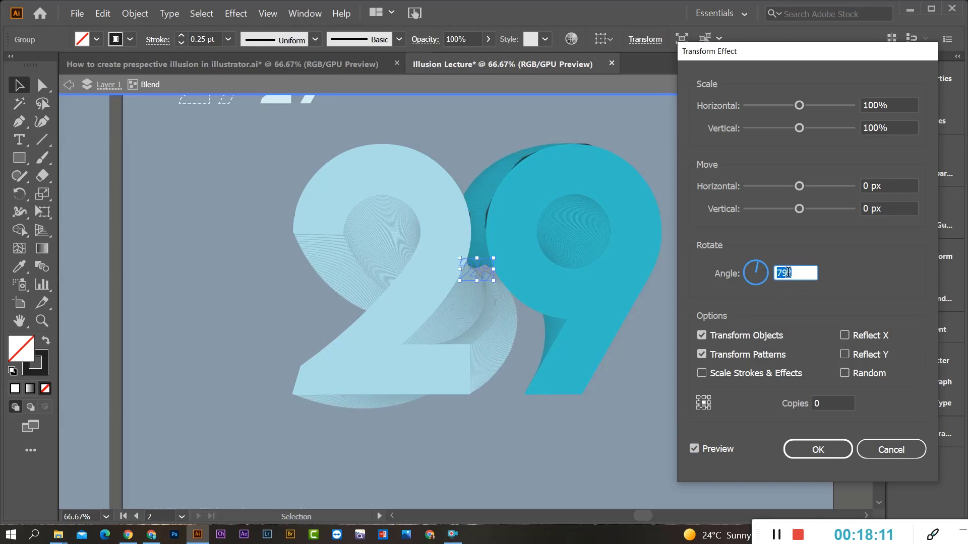
key("Down")
key("Down")
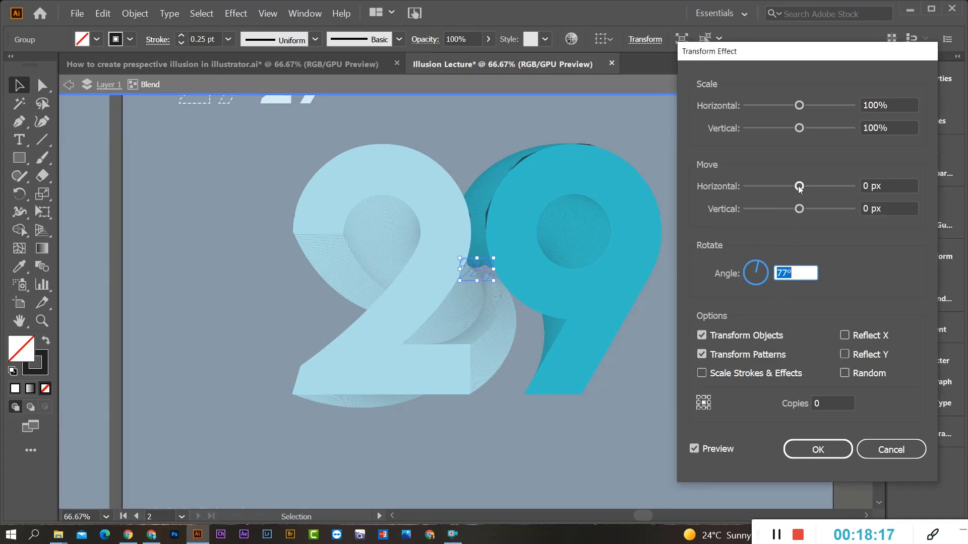
Set the effect's horizontal move to 48 px and its vertical move to -23 px
left_click_drag(799, 186, 822, 186)
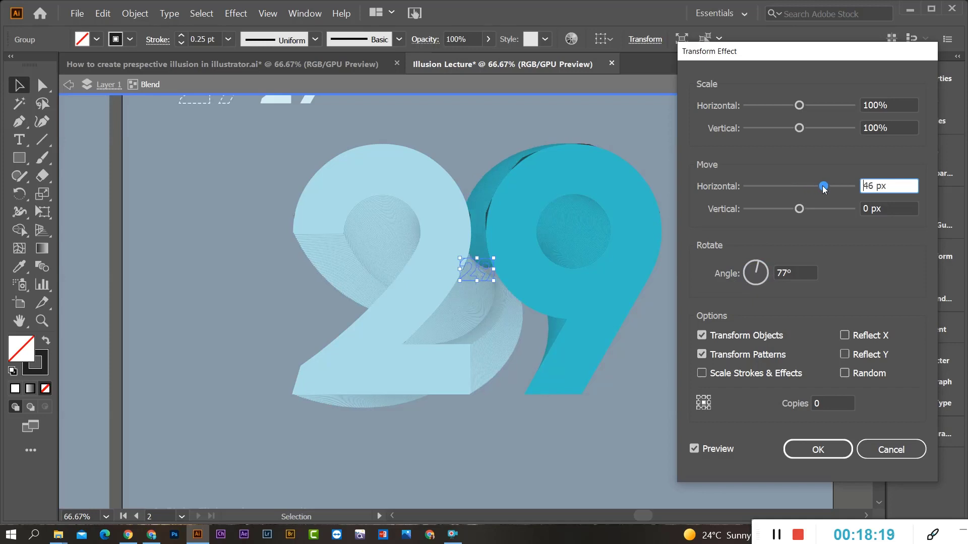
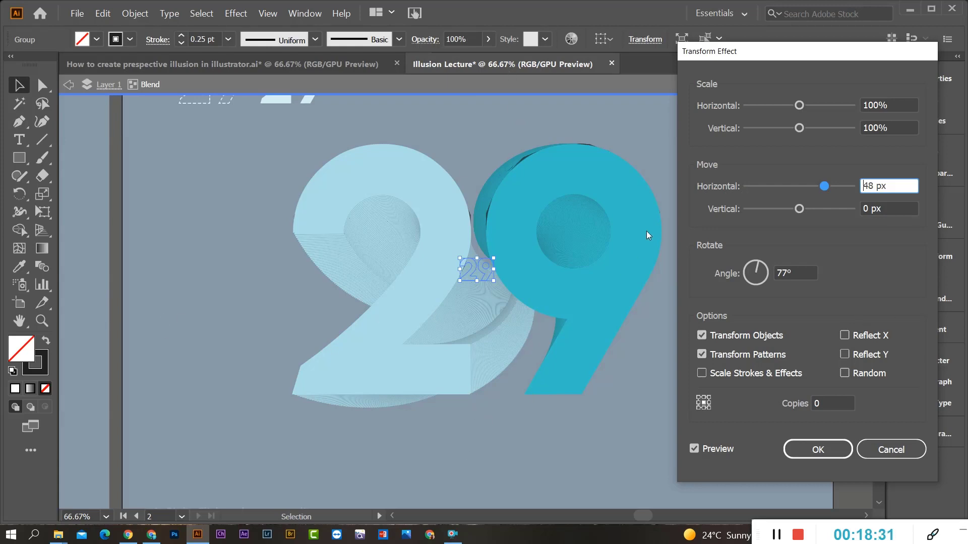
mouse_move(800, 209)
left_mouse_down()
mouse_move(761, 209)
mouse_move(834, 211)
mouse_move(770, 211)
mouse_move(788, 209)
left_mouse_up()
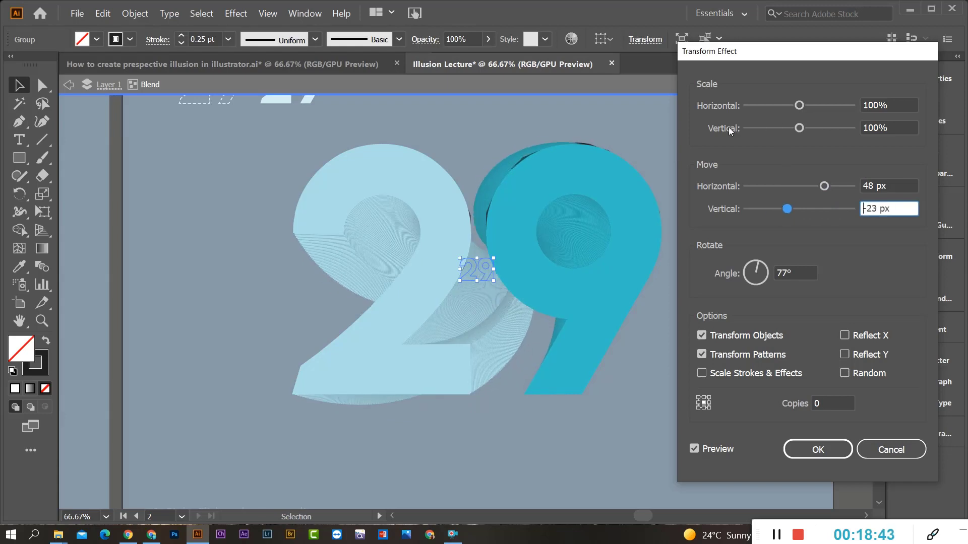
Scale the tiny 29 to 53% horizontally and 97% vertically, and adjust its vertical move to -12 px
left_click(792, 127)
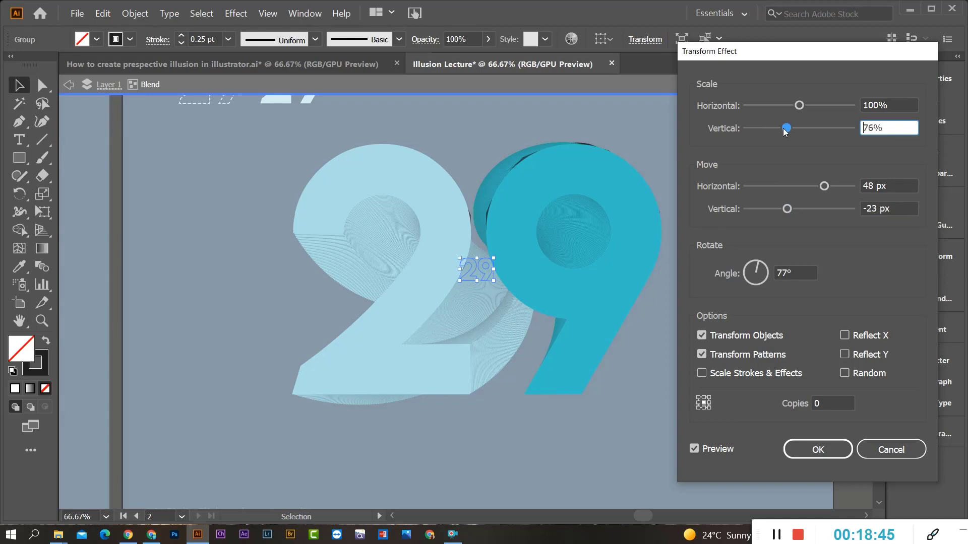
left_click_drag(782, 128, 826, 128)
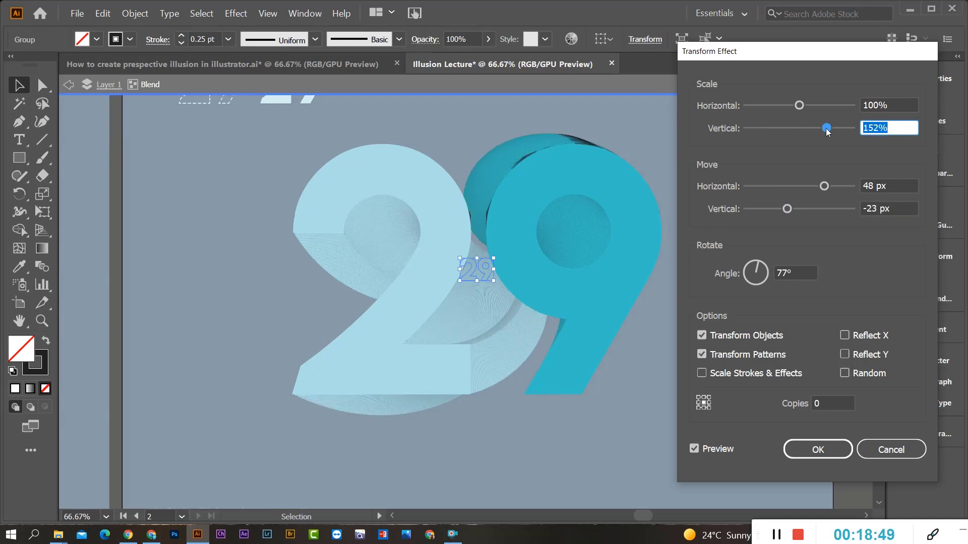
left_click(797, 128)
left_click(800, 106)
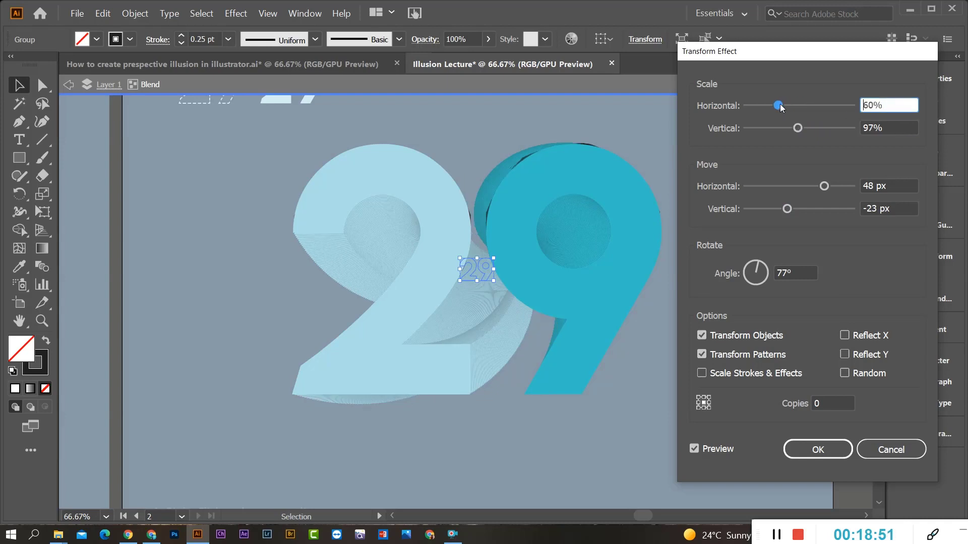
left_click_drag(802, 109, 775, 106)
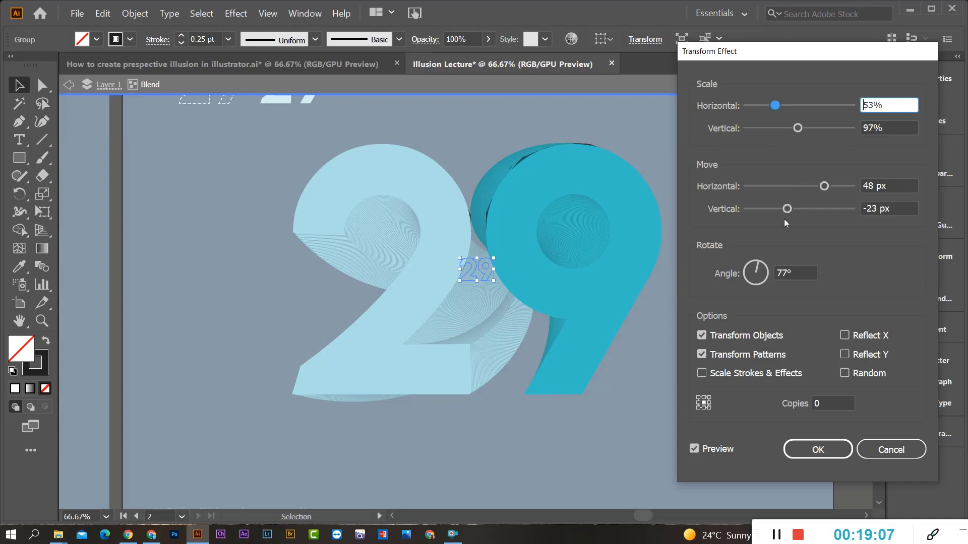
left_click(704, 374)
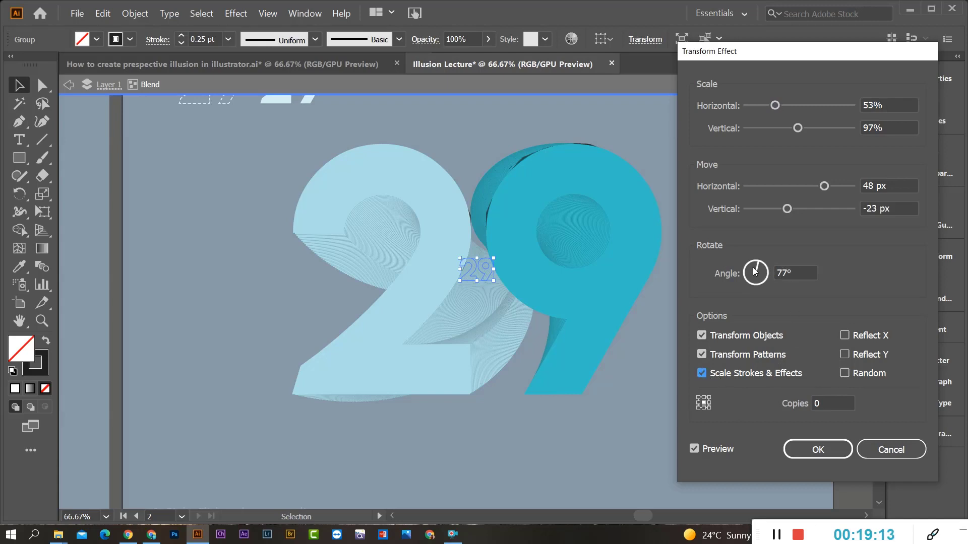
mouse_move(788, 209)
left_mouse_down()
mouse_move(832, 208)
mouse_move(793, 208)
left_mouse_up()
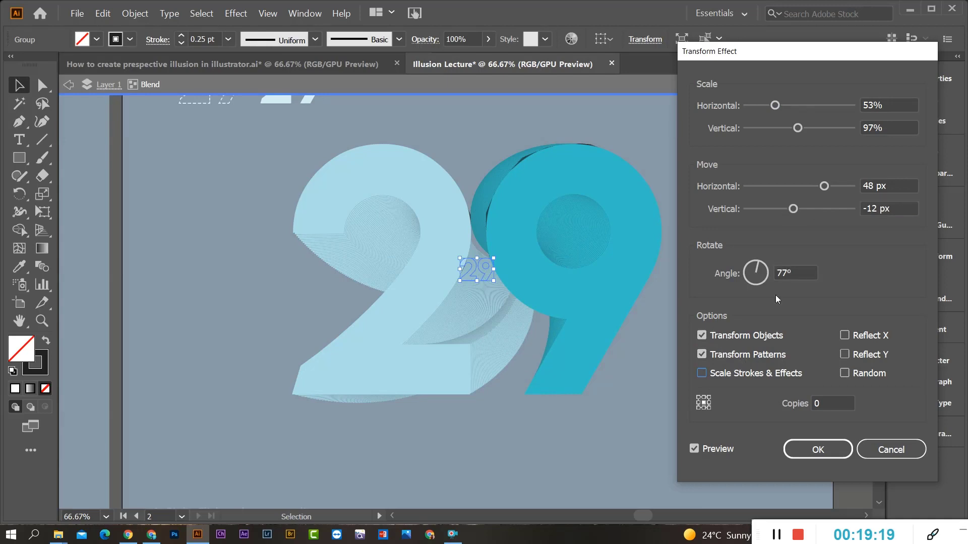
Try 6, 10, 11, 12 and 5 copies in the Transform effect, refreshing the preview
left_click(821, 403)
type("6")
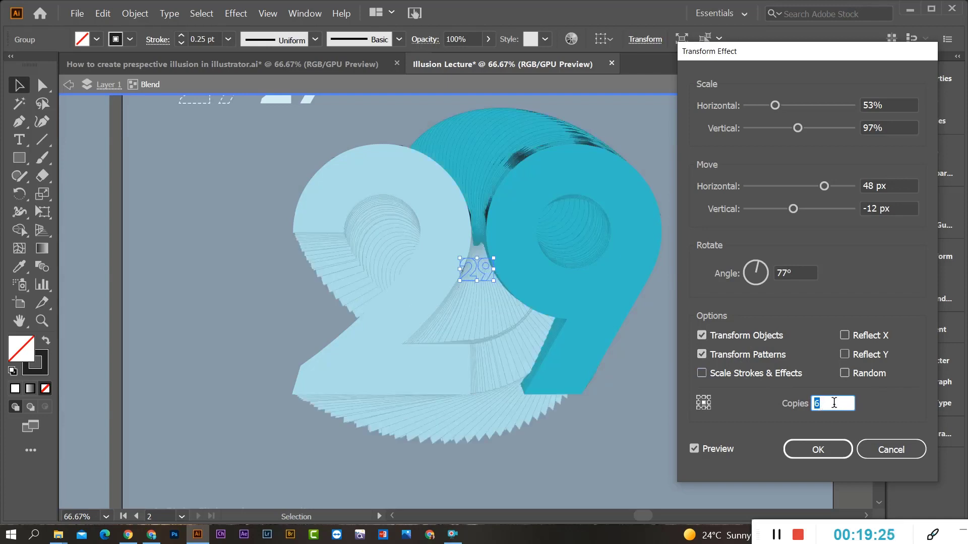
type("10")
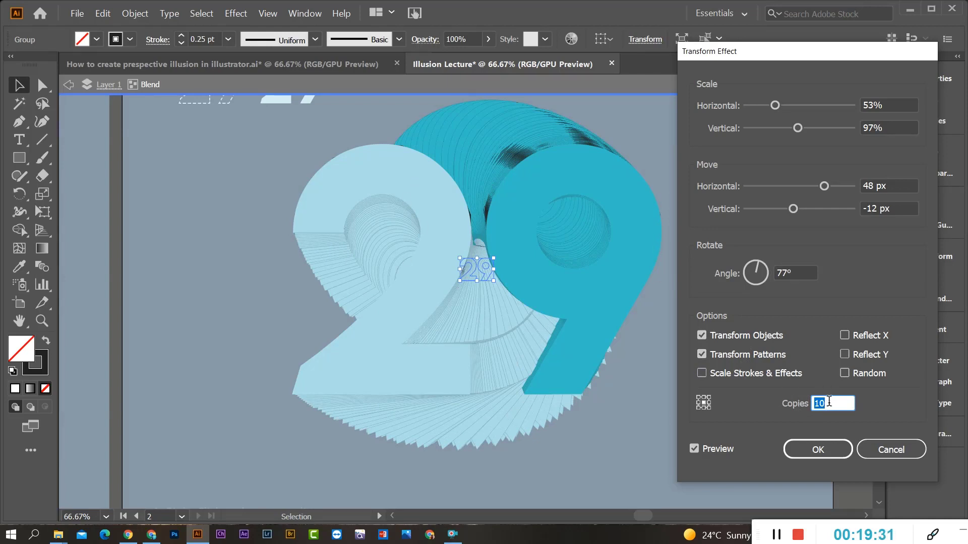
key("Up")
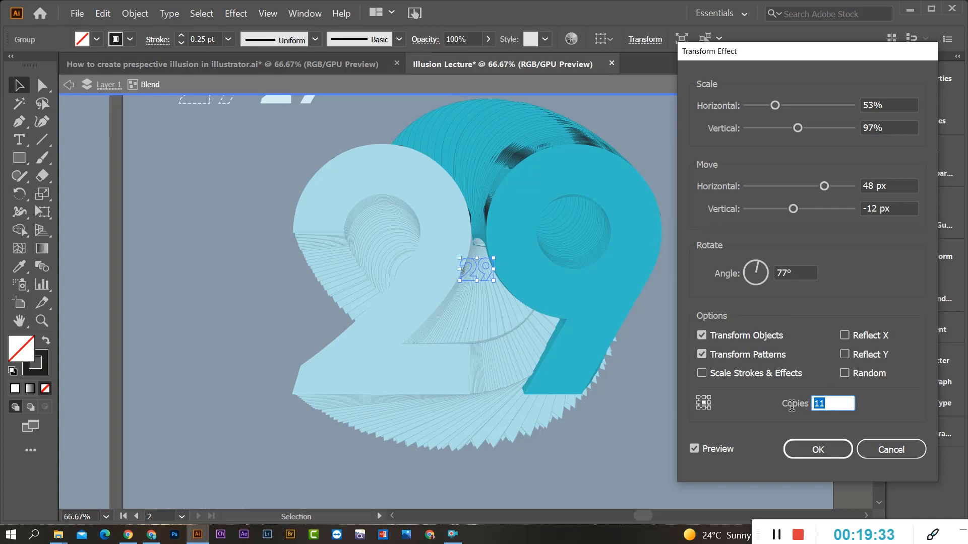
type("12")
left_click_drag(851, 407, 797, 405)
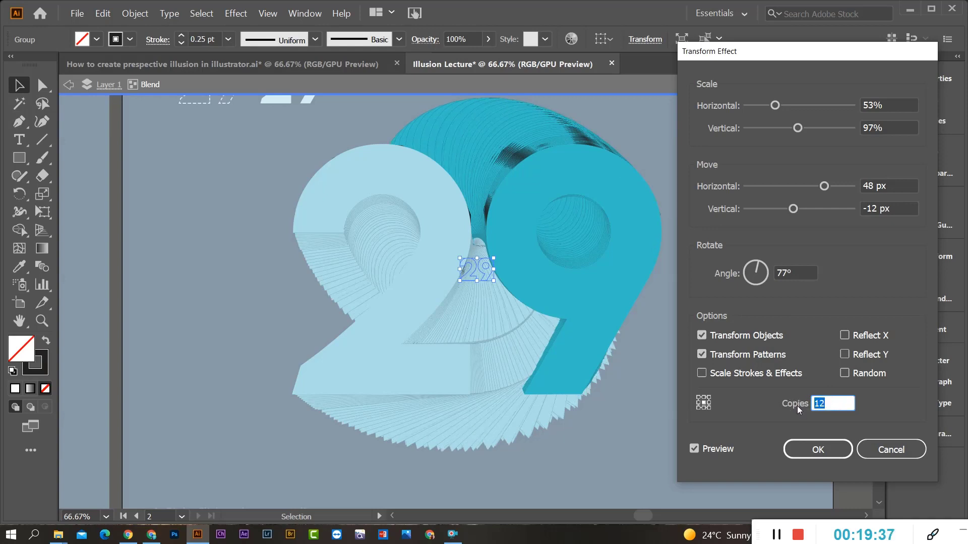
type("5")
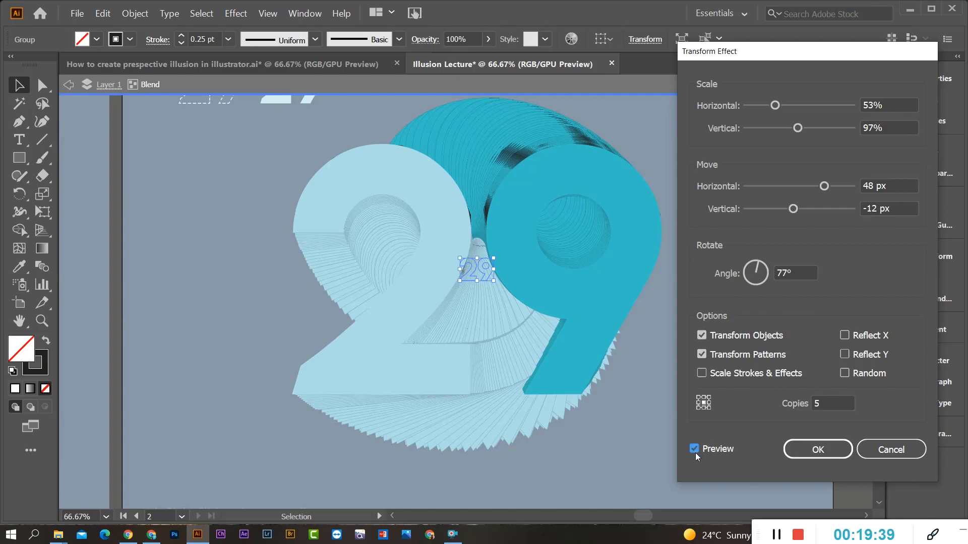
left_click(694, 450)
left_click(693, 448)
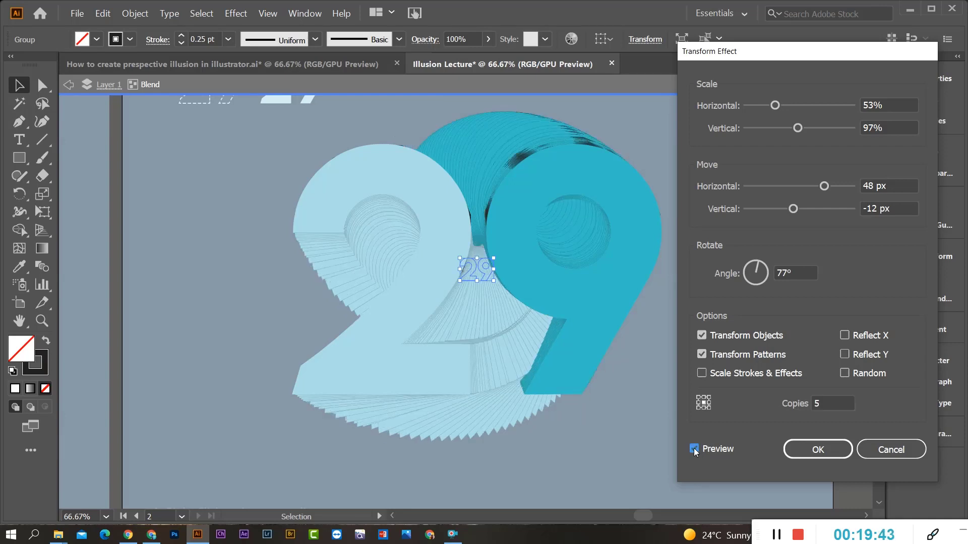
left_click(695, 449)
Reduce the number of copies to 2 and apply the Transform effect
left_click(821, 403)
scroll(820, 402, "down", 5)
scroll(820, 403, "up", 4)
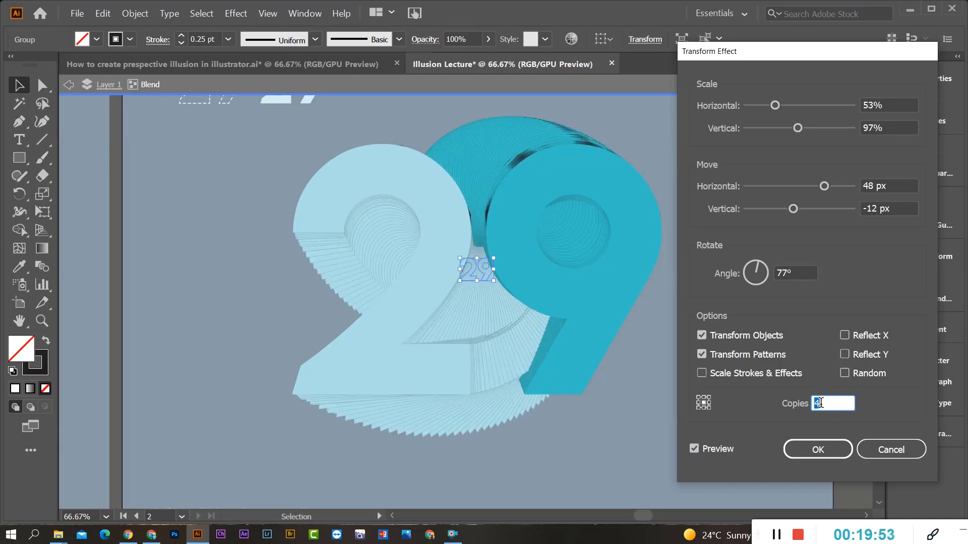
scroll(820, 403, "down", 1)
scroll(820, 403, "down", 1)
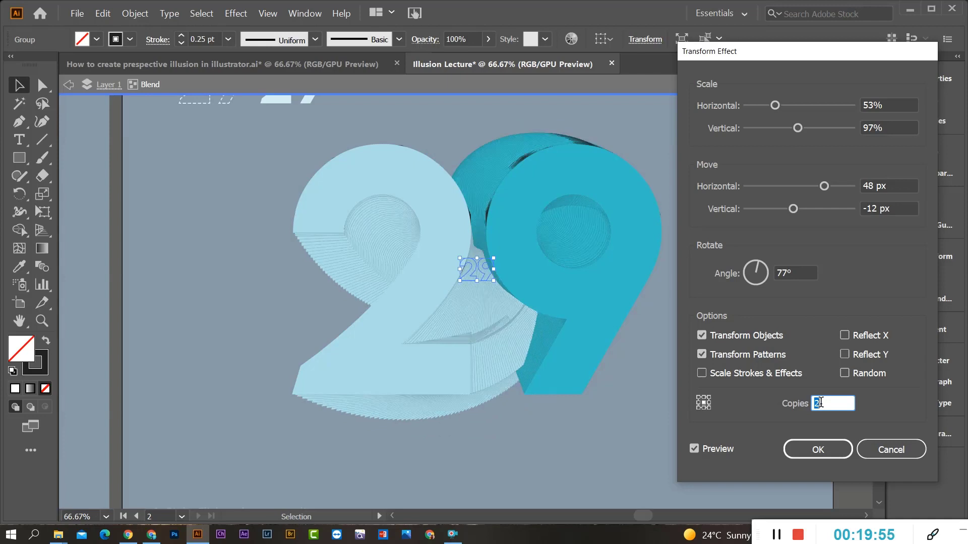
left_click(818, 449)
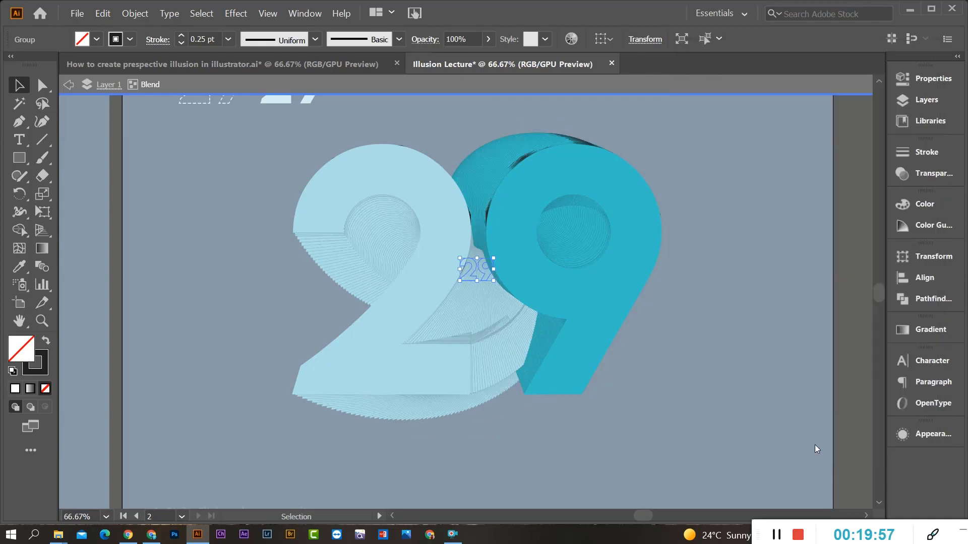
Exit the blend's isolation mode and inspect the twisted 29 up close around its center
left_click(772, 325)
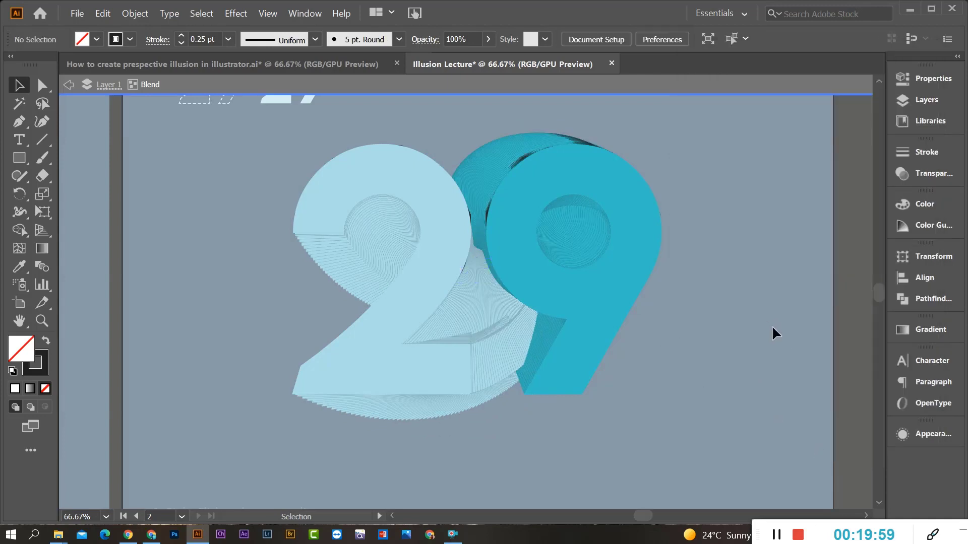
scroll(661, 351, "down", 3)
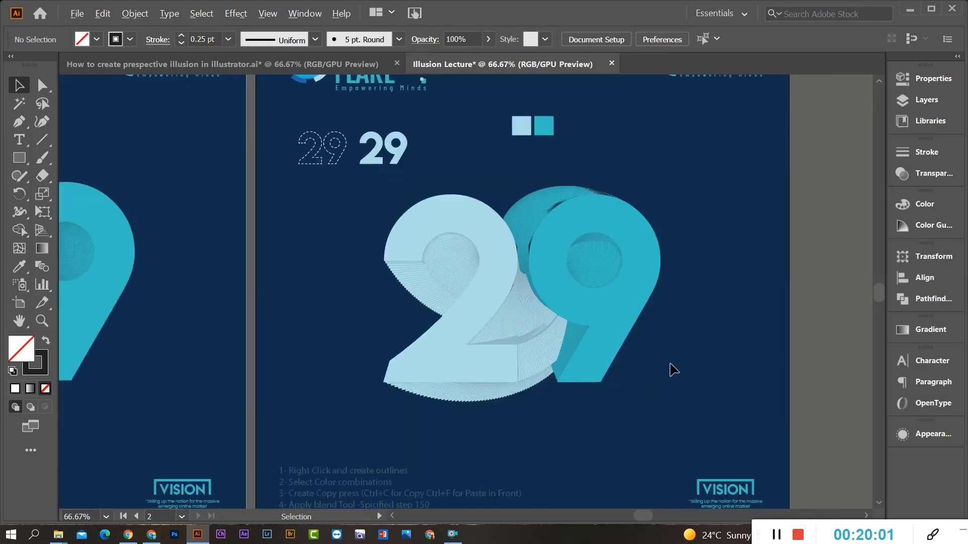
scroll(639, 358, "up", 2)
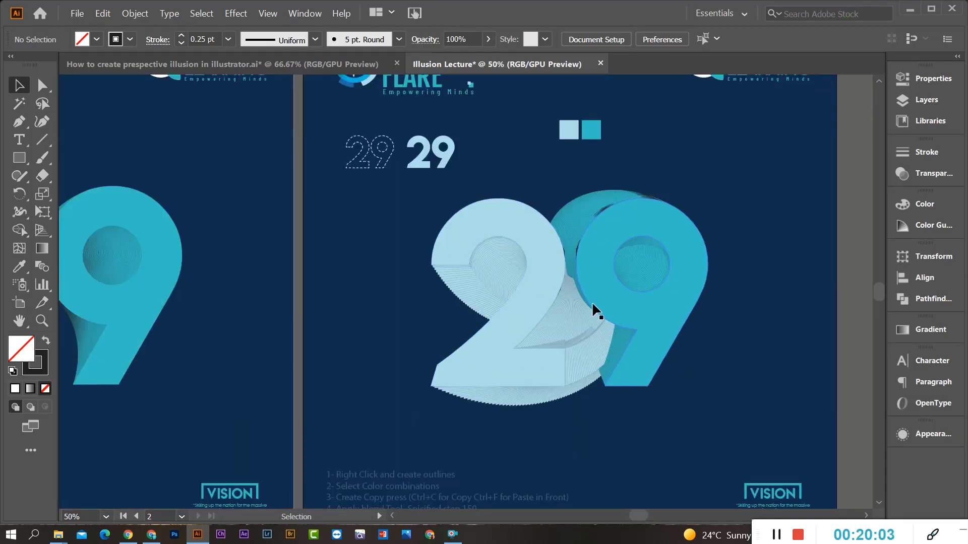
scroll(584, 295, "up", 1)
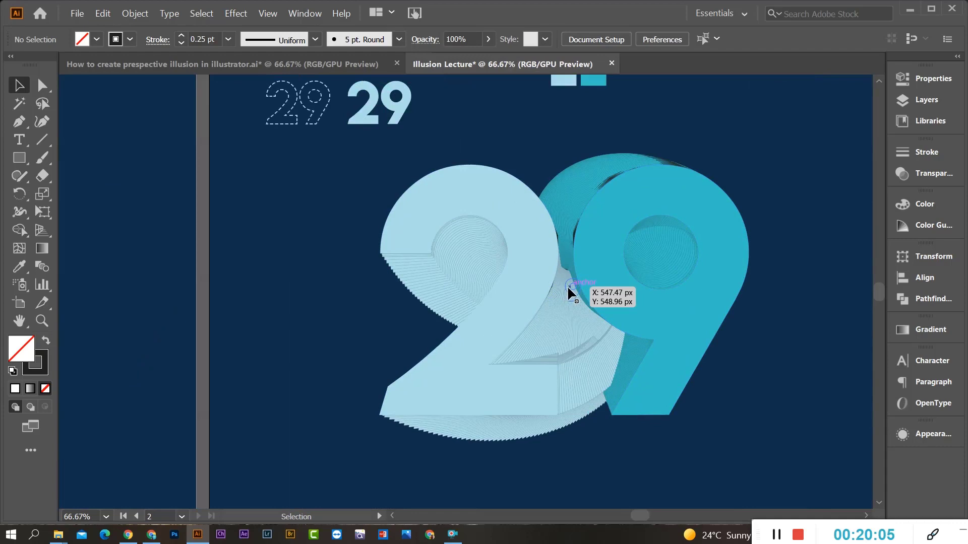
Isolate the blend, reposition the tiny 29 slightly to sit between the two large digits, and exit isolation
left_click(568, 285)
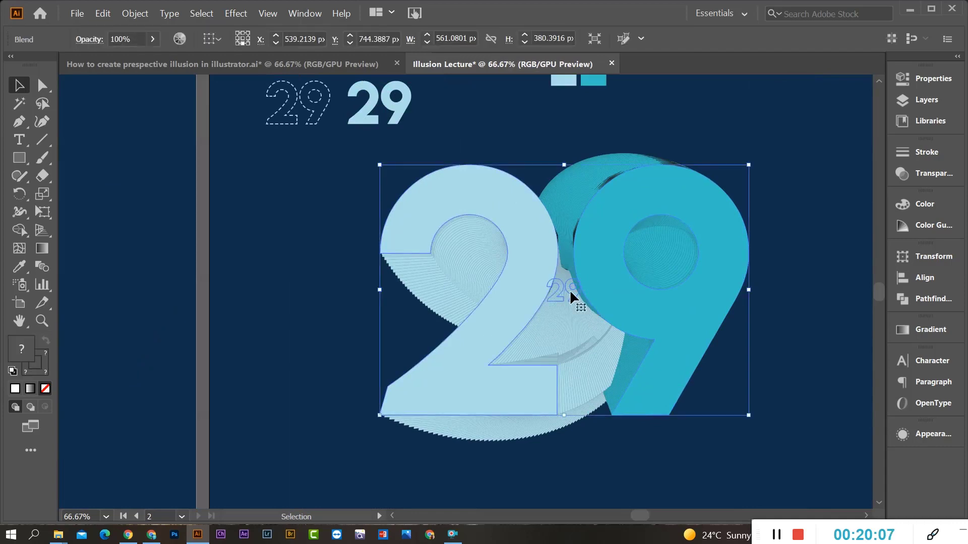
double_click(569, 290)
left_click(569, 289)
left_click_drag(571, 289, 608, 318)
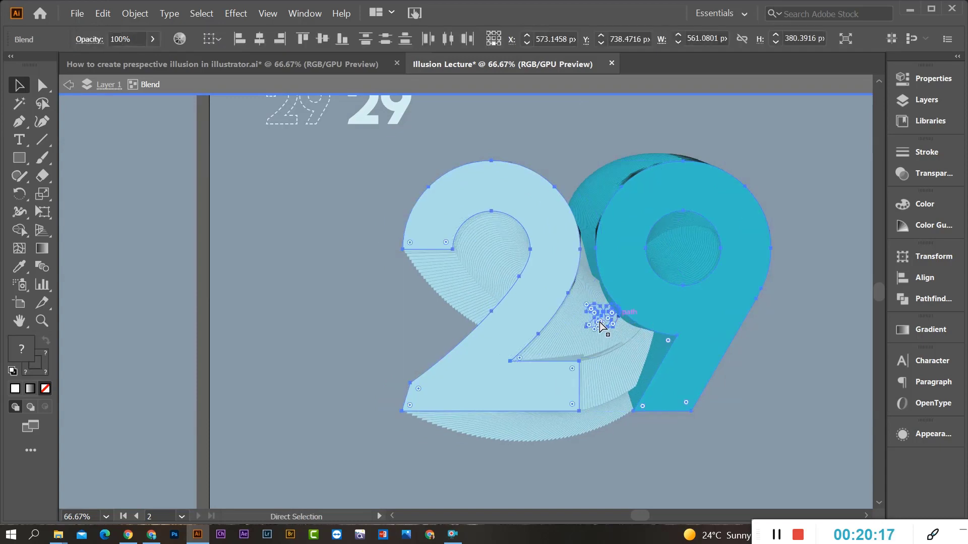
key("ctrl+z")
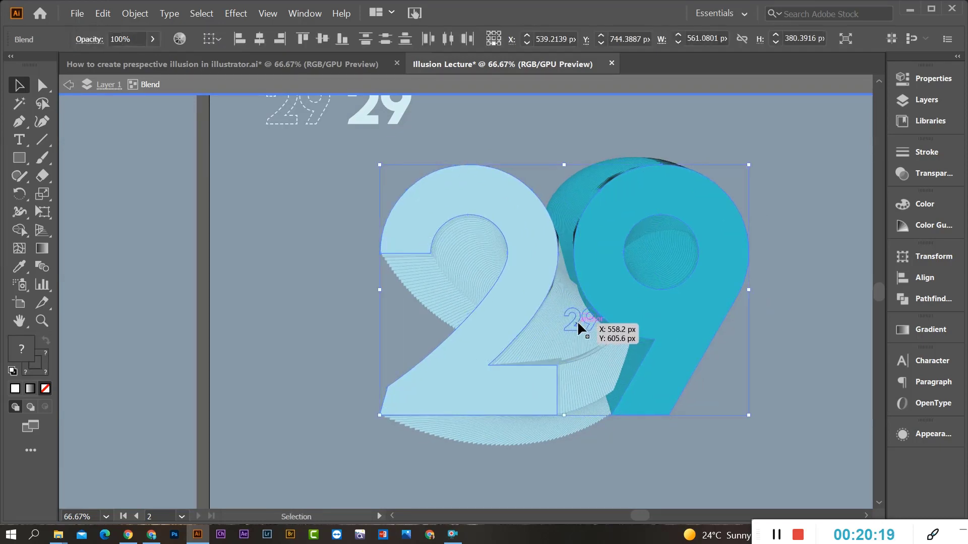
left_click_drag(573, 319, 548, 282)
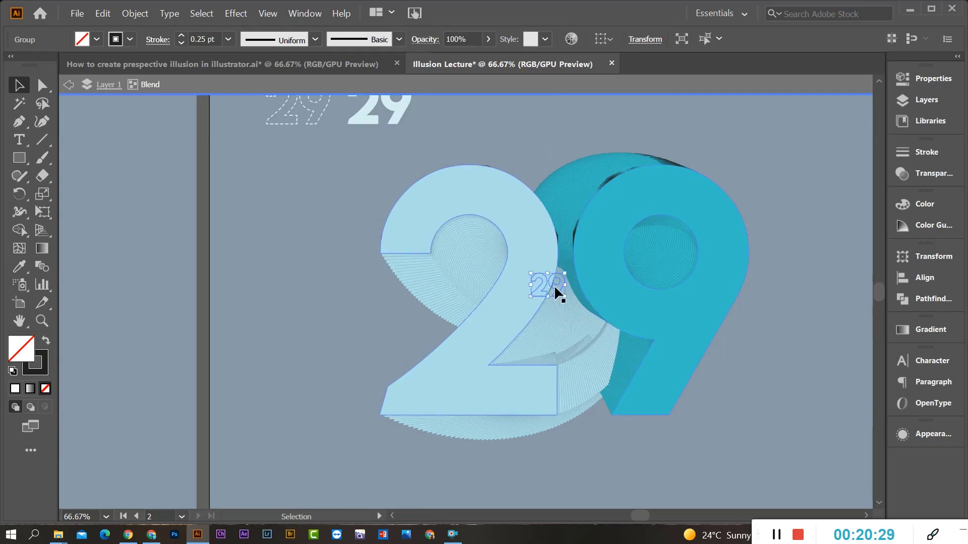
left_click_drag(552, 286, 561, 300)
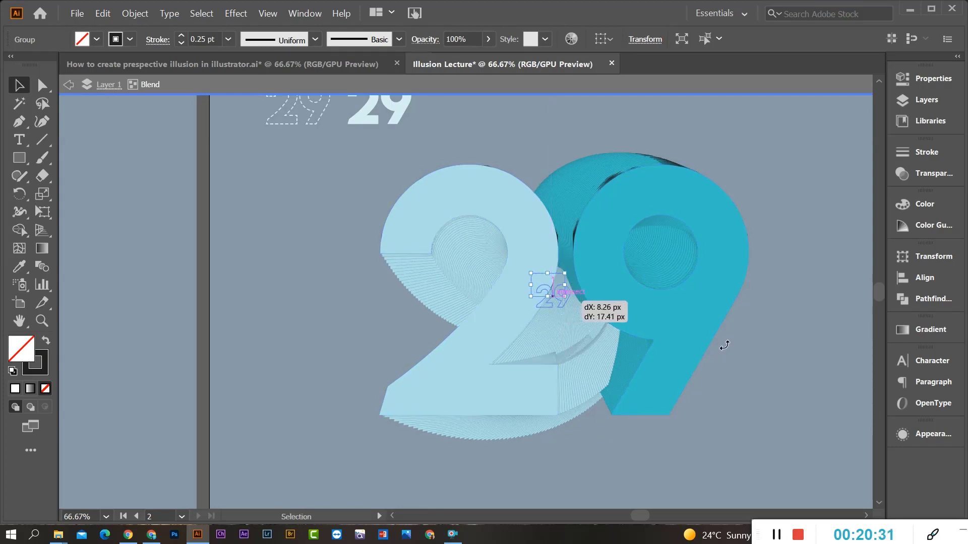
left_click(745, 343)
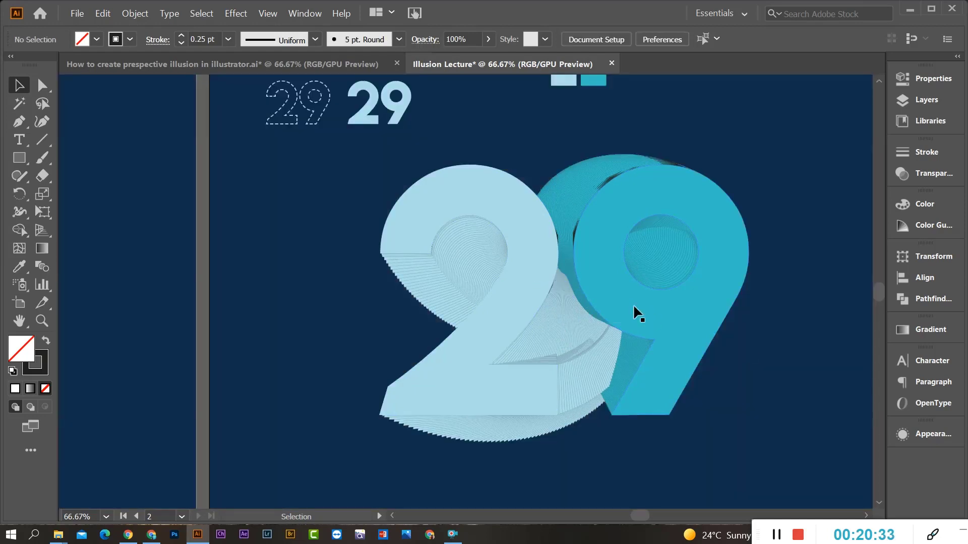
Scale the 29 blend down proportionally about its center to about 442 × 300 px and deselect it
scroll(673, 329, "down", 4)
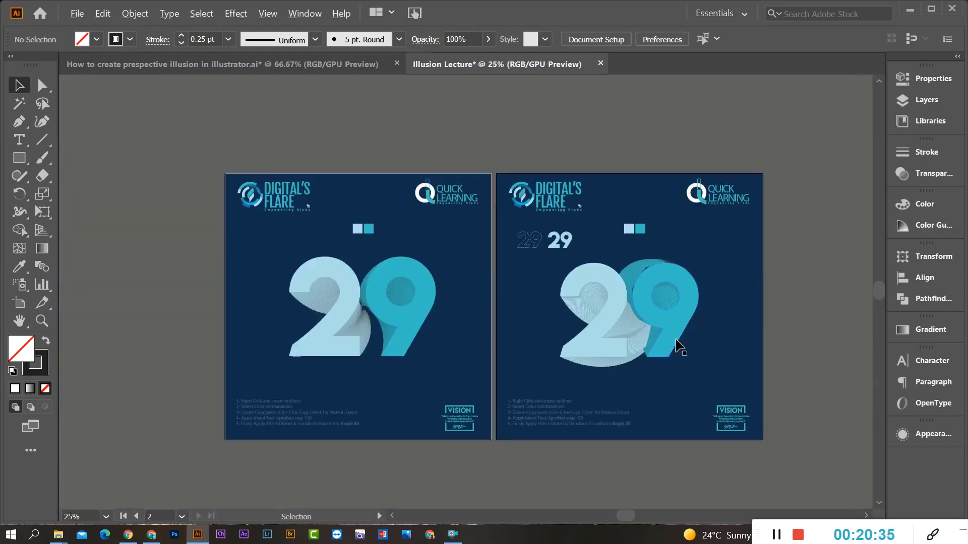
scroll(676, 350, "up", 3)
left_click(596, 378)
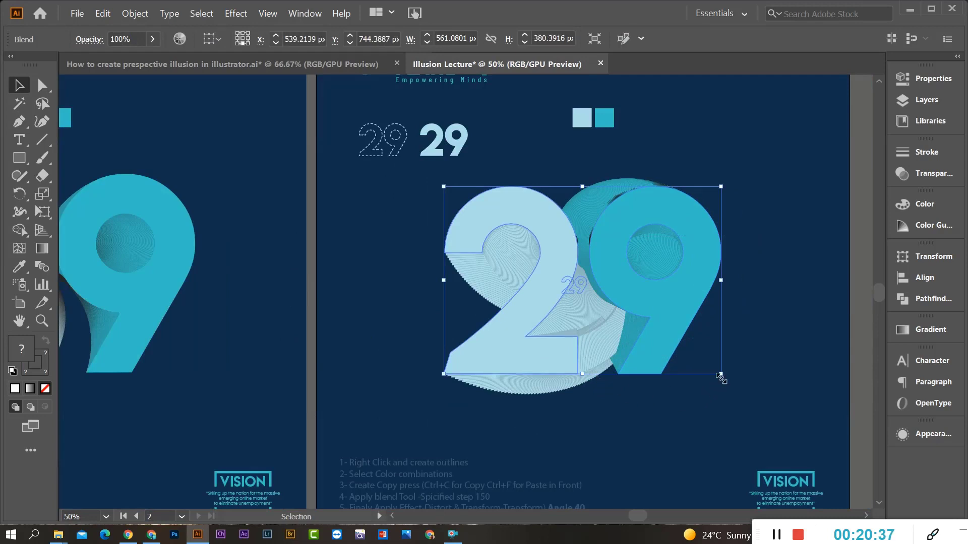
left_click_drag(721, 372, 694, 356)
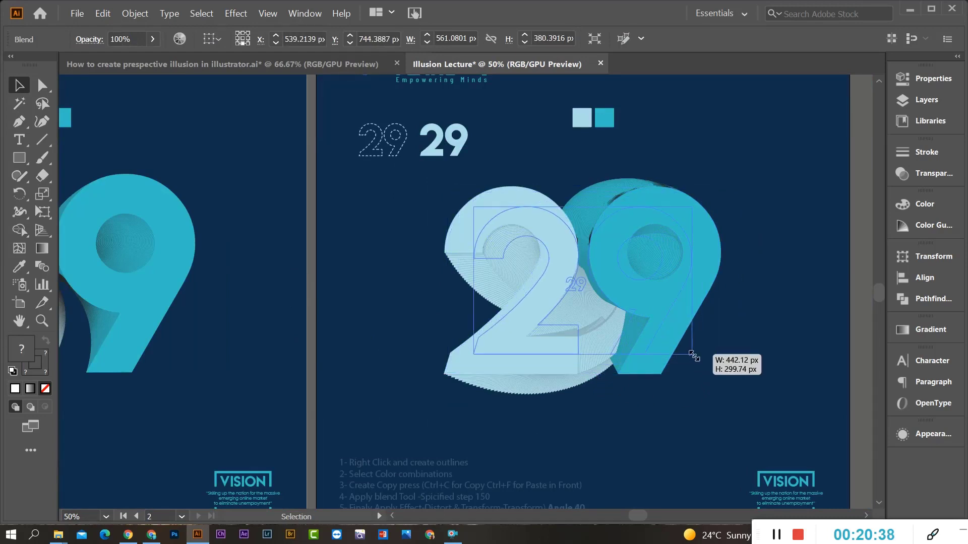
left_click(724, 413)
scroll(716, 388, "down", 1)
scroll(619, 385, "up", 1)
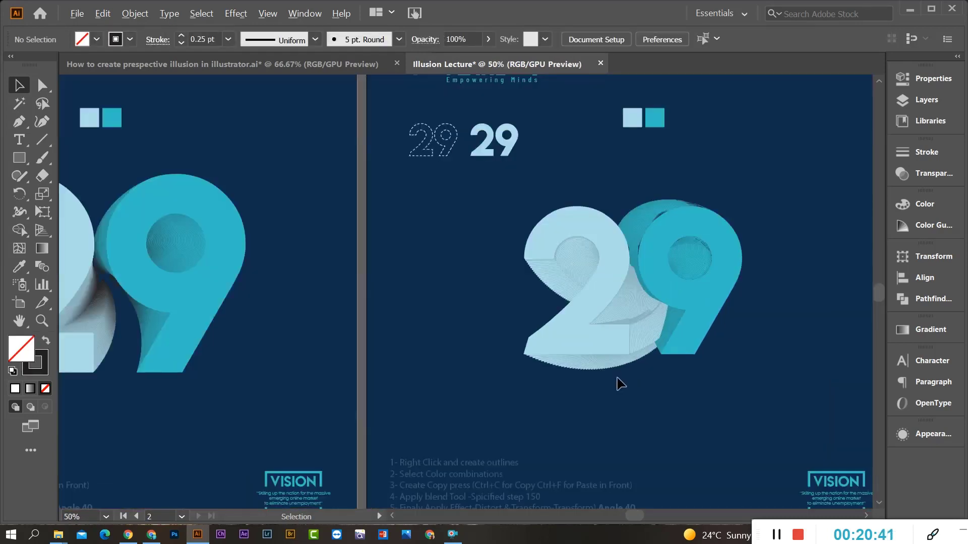
scroll(638, 391, "up", 1)
scroll(640, 393, "down", 1)
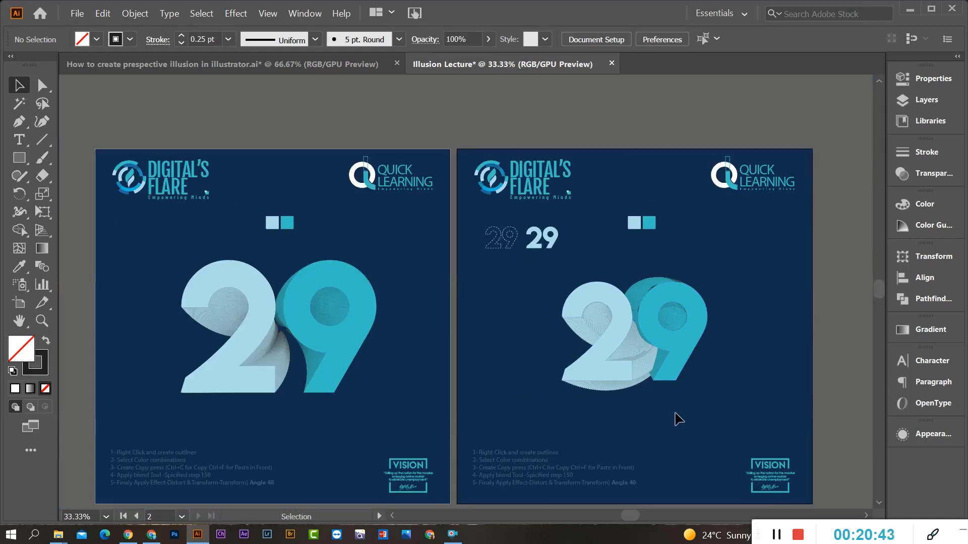
scroll(555, 365, "up", 2)
scroll(593, 356, "down", 2)
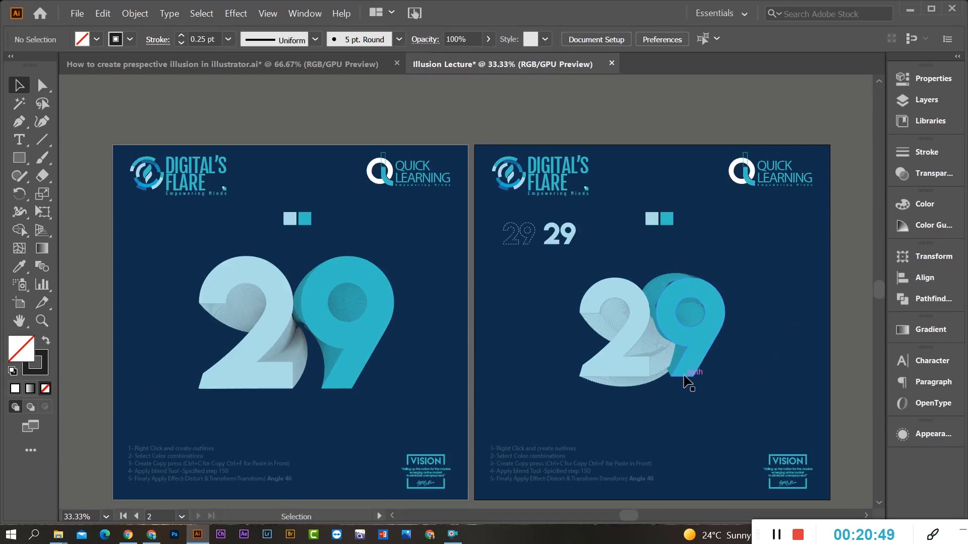
Draw an open arc around the upper-right side of the 9 with the Pen tool and stroke it in the light-blue swatch color
scroll(709, 335, "up", 2)
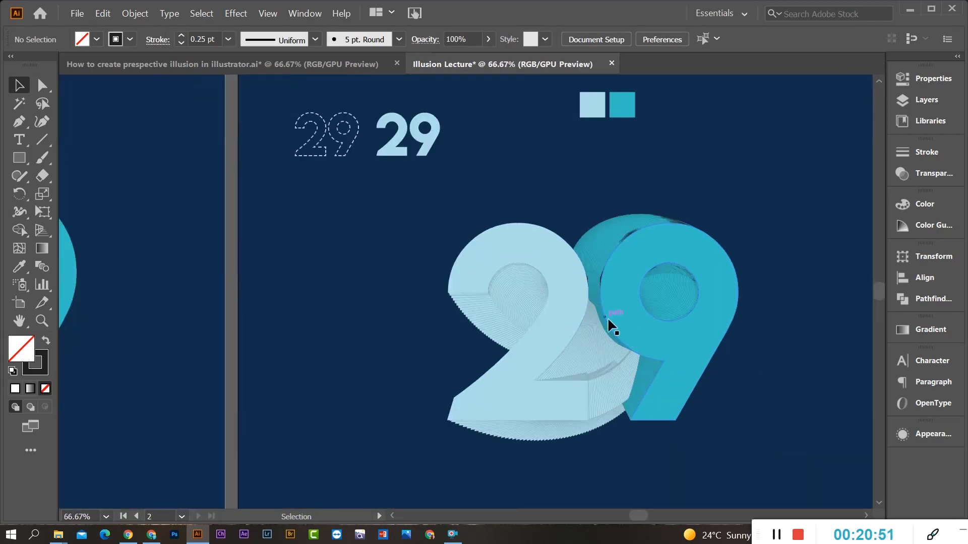
key("p")
left_click(691, 186)
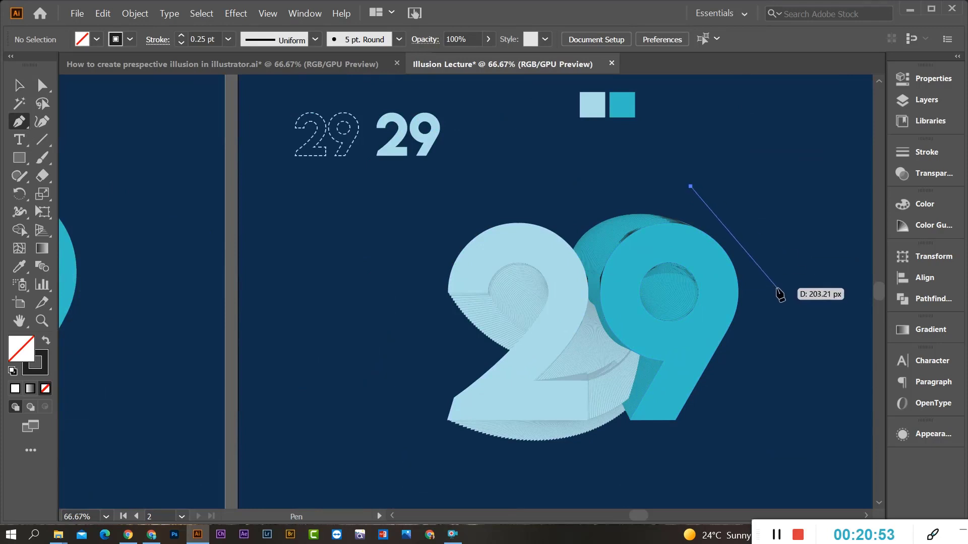
left_click_drag(775, 288, 782, 371)
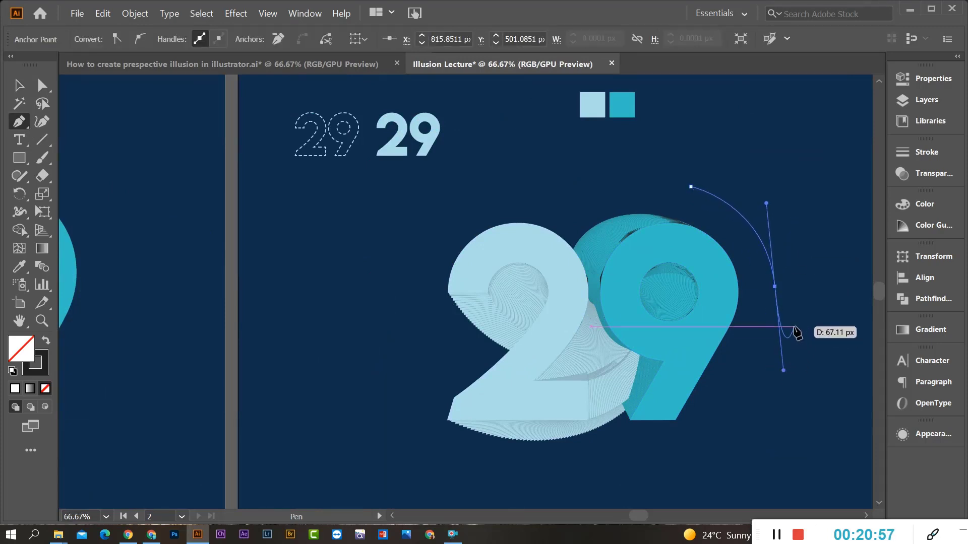
key("i")
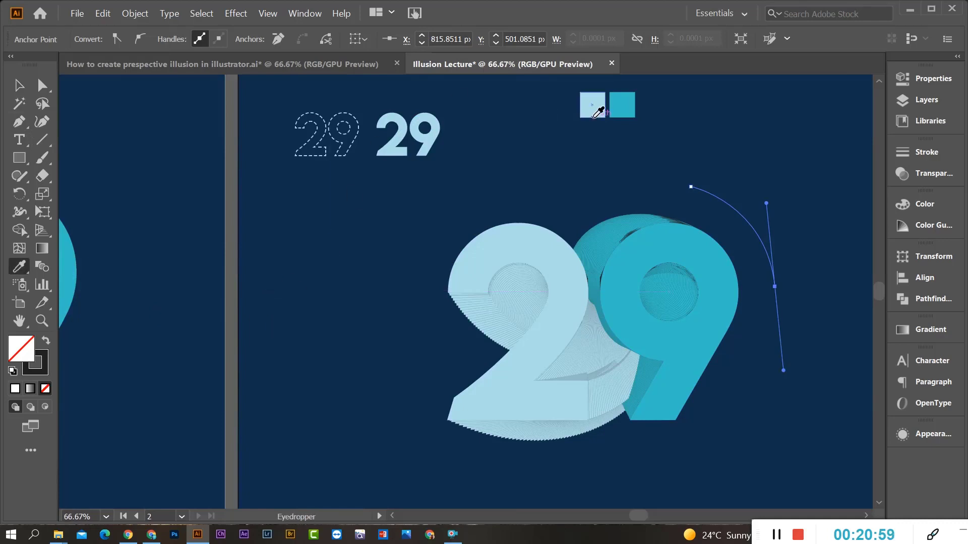
left_click(594, 107)
left_click(44, 342)
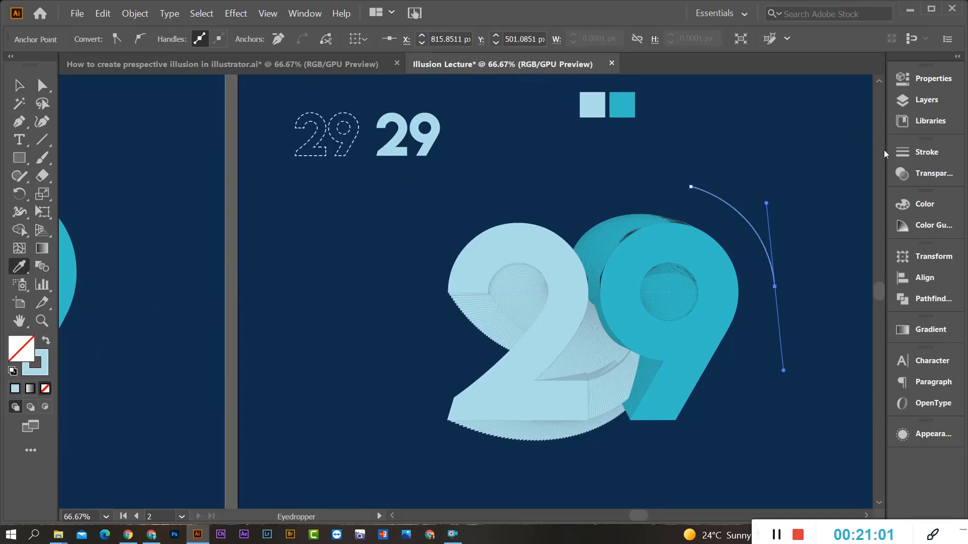
Make the arc's 1 pt stroke a dashed line with a 4 pt dash, and float the stroke settings away from the arc
left_click(927, 152)
left_click(722, 255)
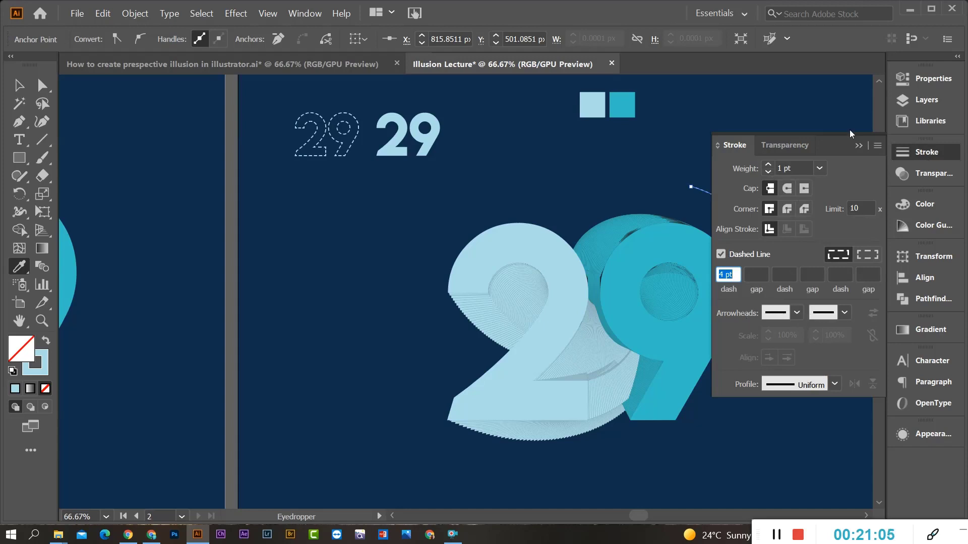
mouse_move(834, 146)
left_mouse_down()
mouse_move(460, 219)
mouse_move(457, 190)
left_mouse_up()
scroll(774, 298, "up", 3)
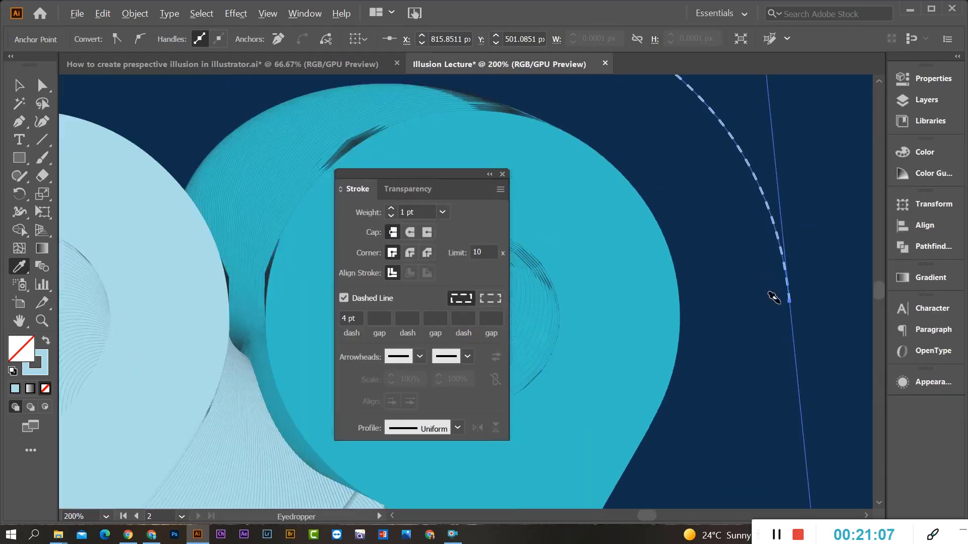
Browse the arrowhead styles and add a solid triangular arrowhead to the lower end of the dashed arc
left_click(469, 357)
scroll(390, 309, "down", 2)
scroll(389, 309, "down", 4)
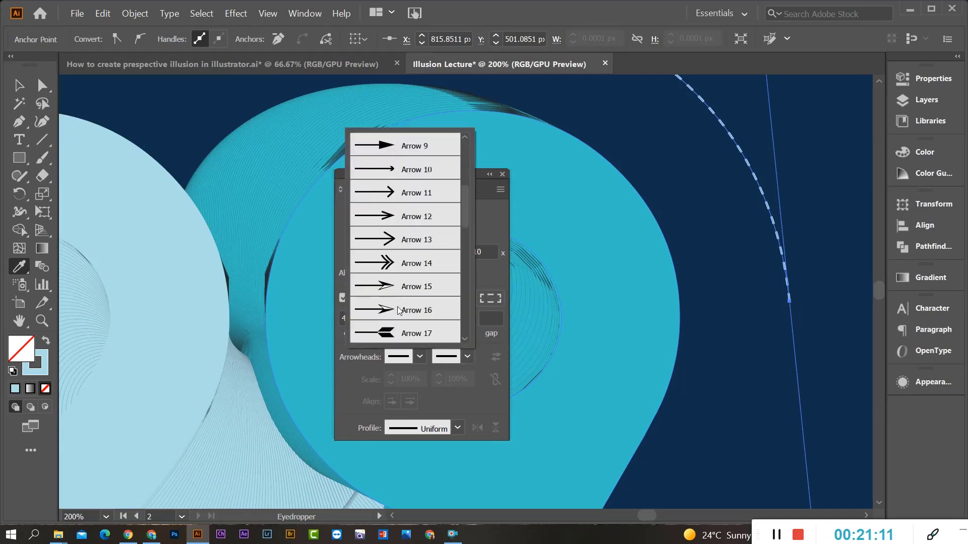
scroll(404, 294, "up", 6)
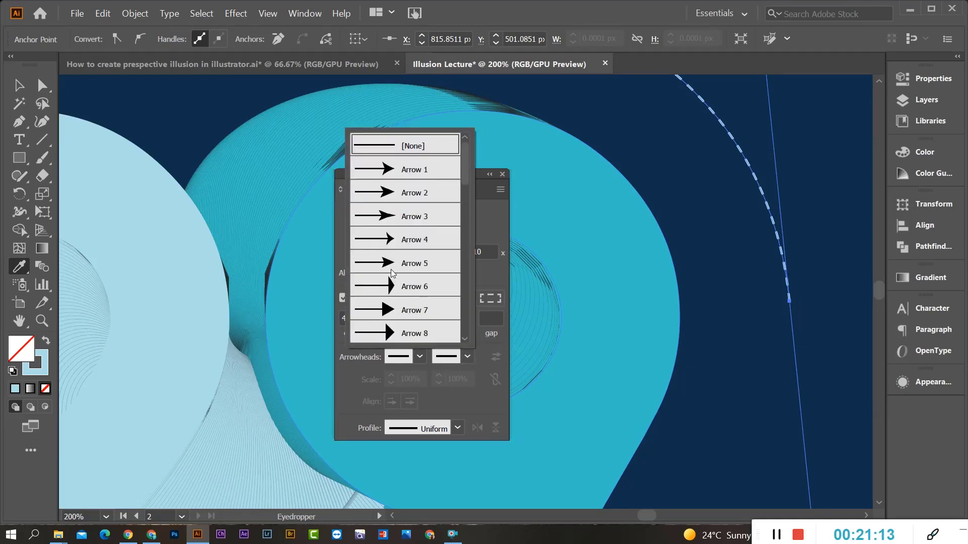
scroll(393, 282, "down", 1)
left_click(385, 251)
scroll(766, 319, "up", 2)
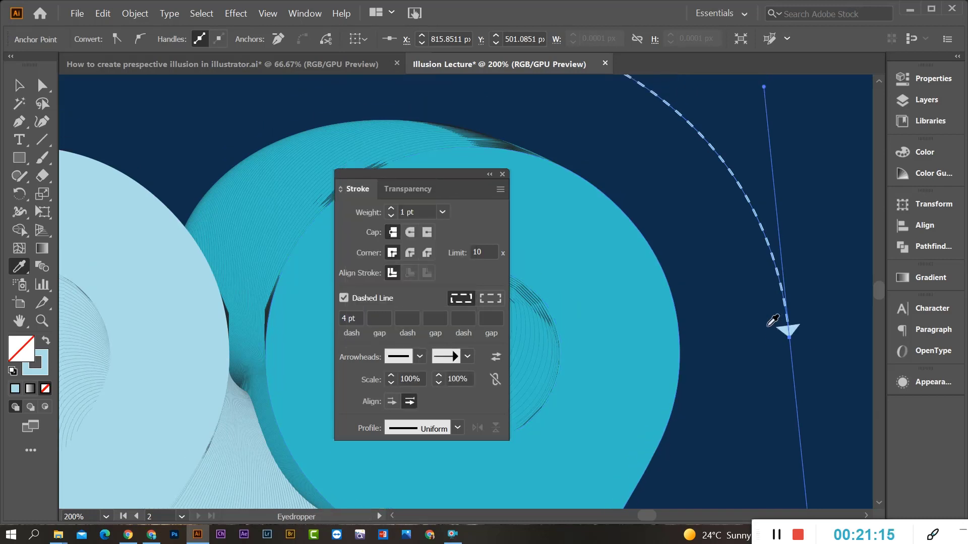
Add the solid square Arrow 22 marker to the start of the dashed arc
left_click(419, 357)
scroll(368, 313, "down", 4)
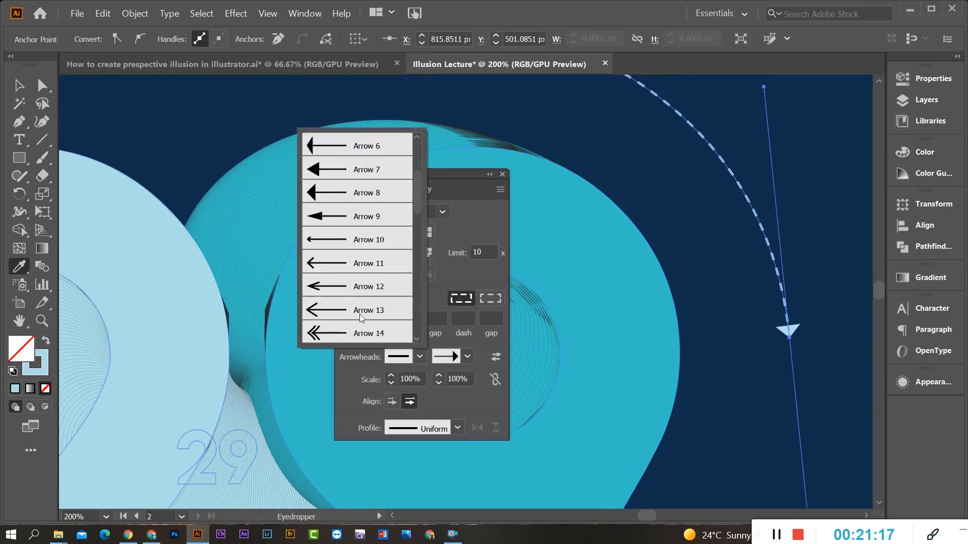
scroll(342, 297, "down", 2)
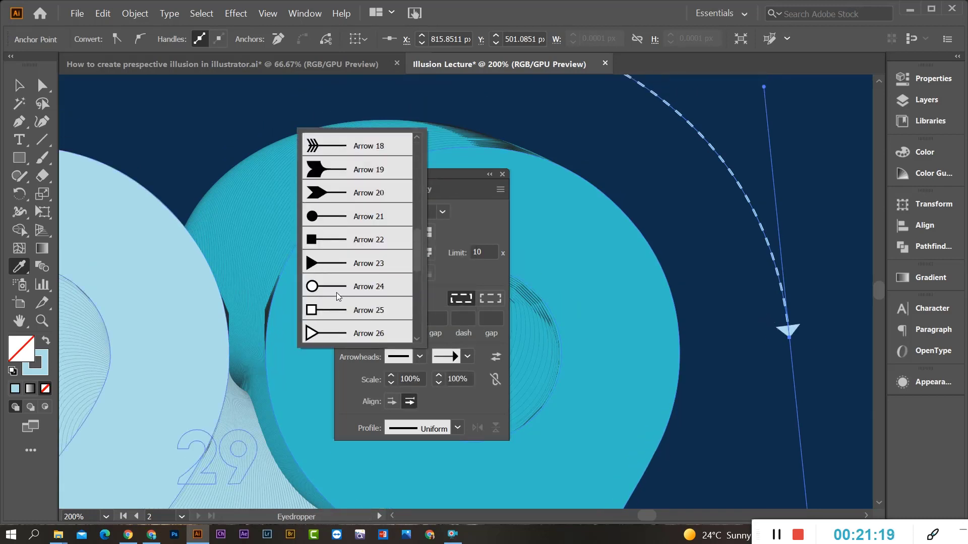
left_click(314, 244)
scroll(553, 151, "up", 4)
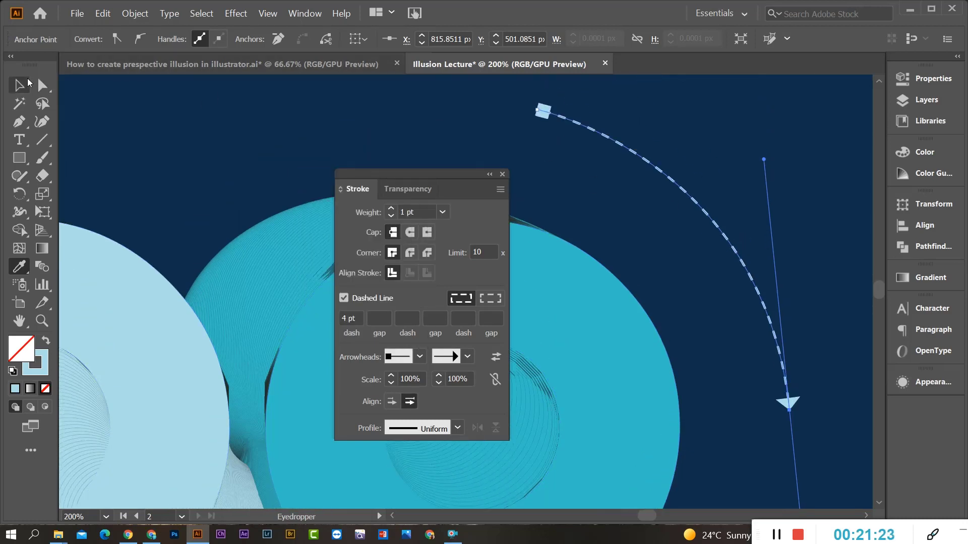
Dock the floating stroke settings again and deselect the finished arc
left_click(20, 85)
mouse_move(403, 174)
left_mouse_down()
mouse_move(853, 303)
mouse_move(890, 401)
mouse_move(900, 398)
left_mouse_up()
scroll(772, 236, "down", 2)
left_click(817, 270)
scroll(658, 282, "down", 2)
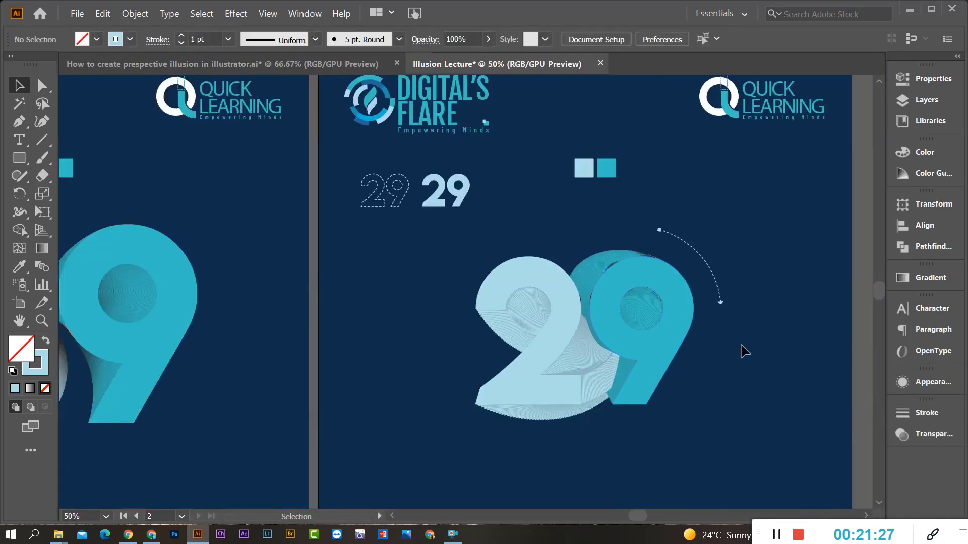
scroll(745, 351, "down", 1)
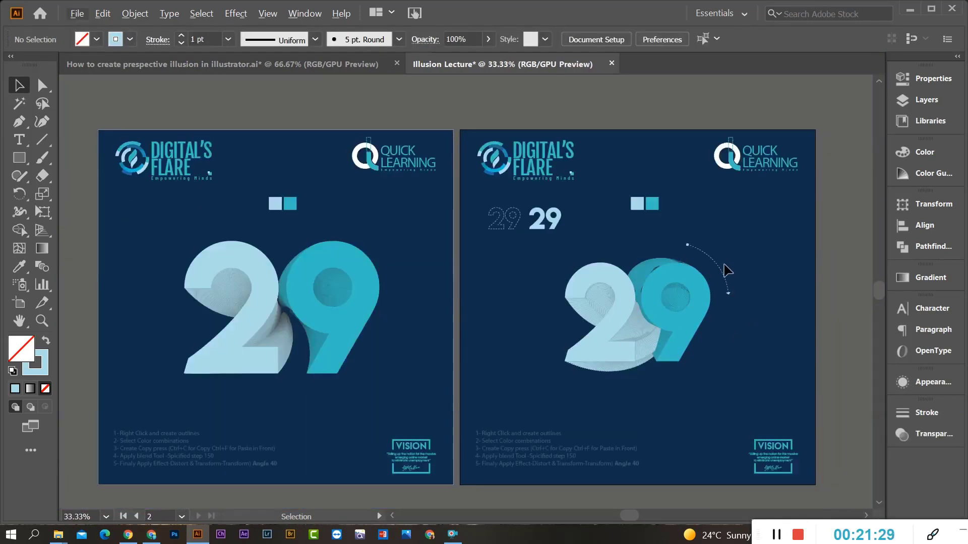
Add the text label "50 ANGLE" just outside the middle of the dashed arc
scroll(726, 270, "up", 2)
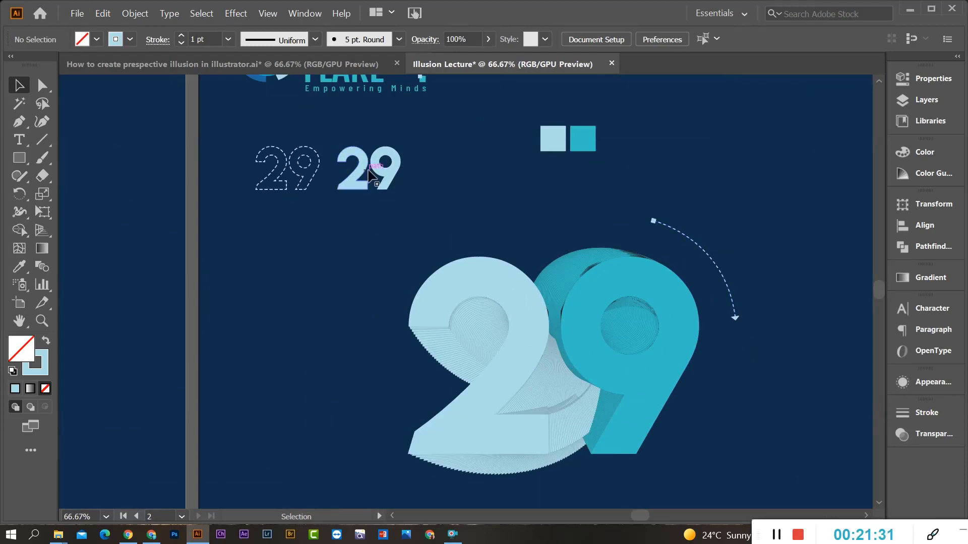
left_click(19, 140)
scroll(721, 254, "up", 3)
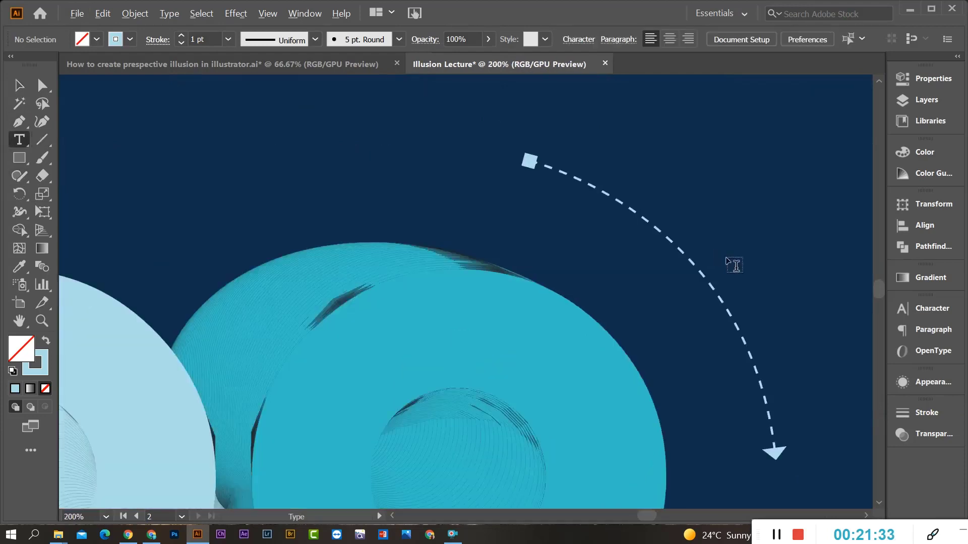
left_click(716, 252)
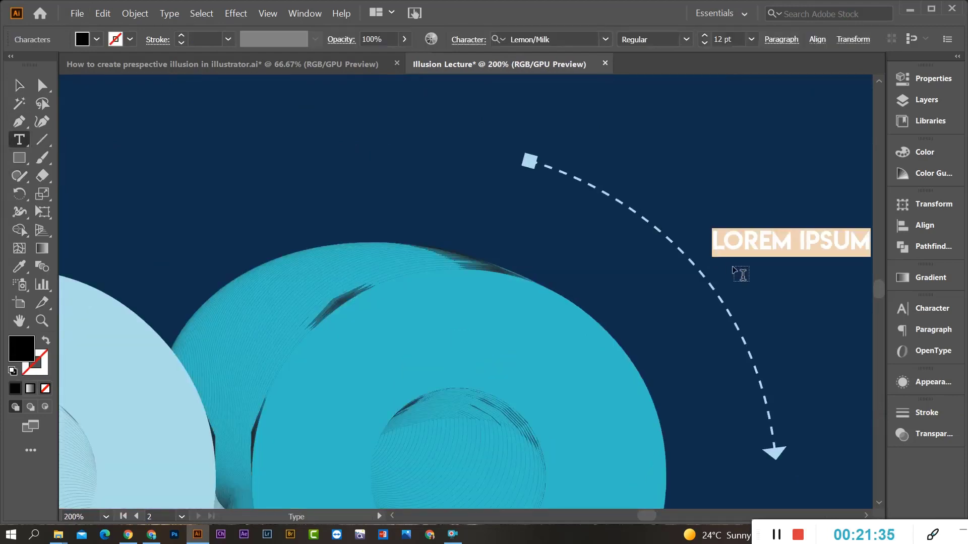
type("50")
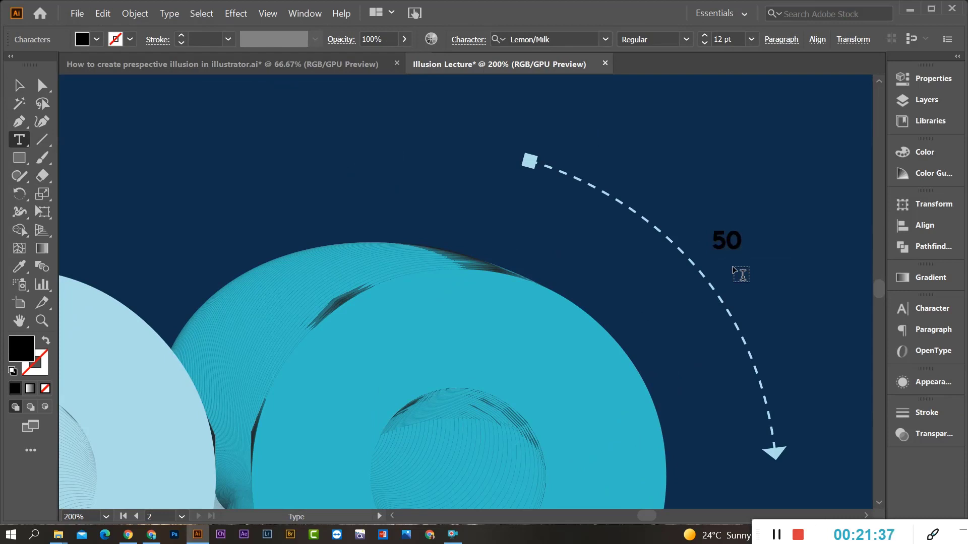
type(" DE")
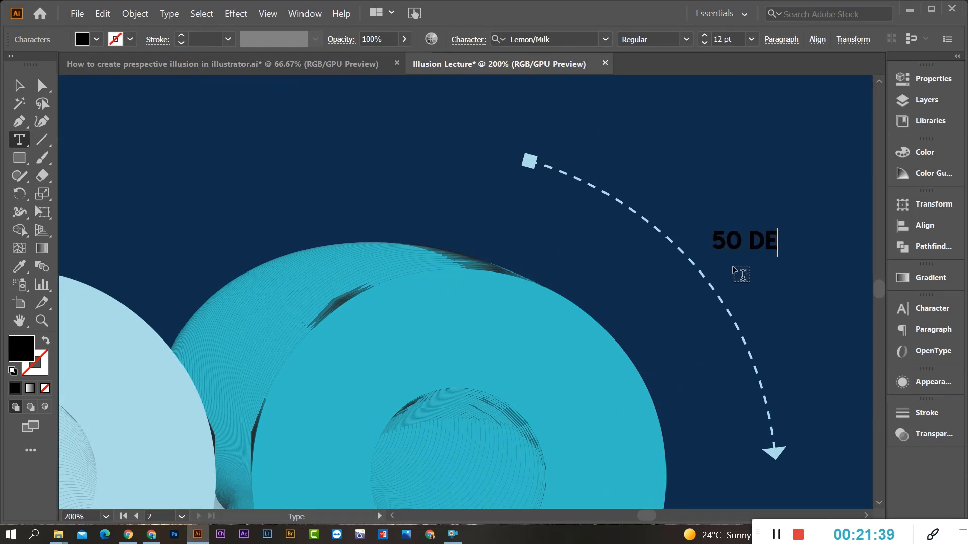
key("BackSpace")
key("BackSpace")
type("ANGLE")
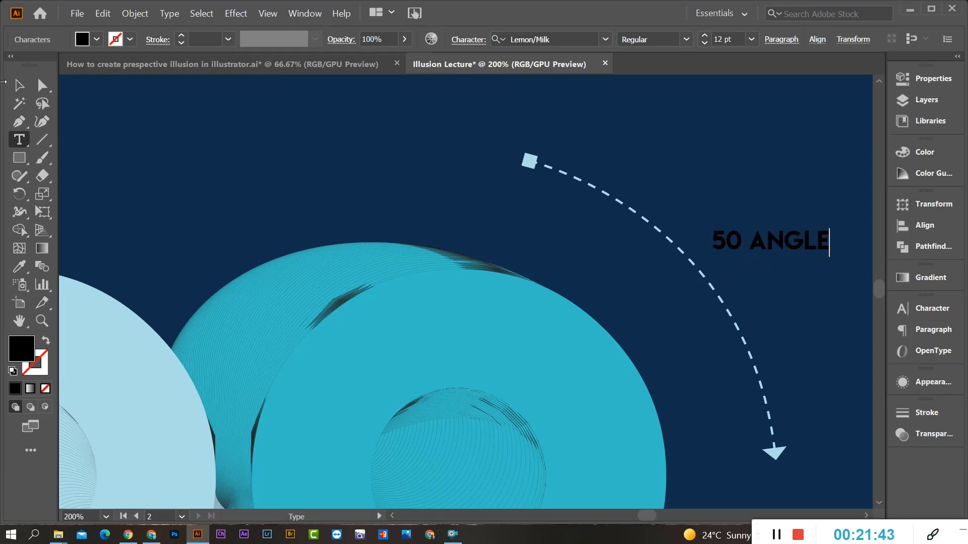
key("Escape")
Recolor the "50 ANGLE" label by sampling the light-blue swatch
key("i")
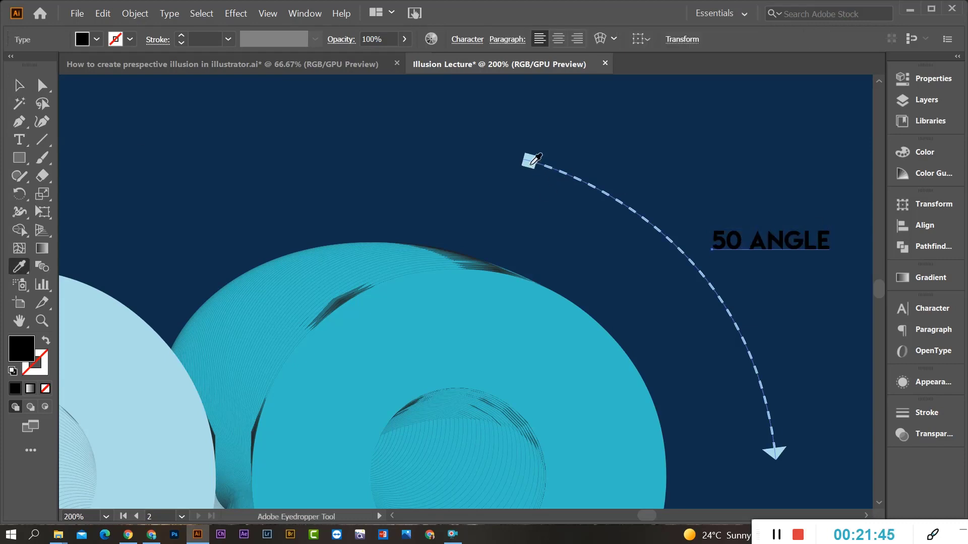
left_click(528, 159)
scroll(649, 291, "down", 2)
left_click(433, 104)
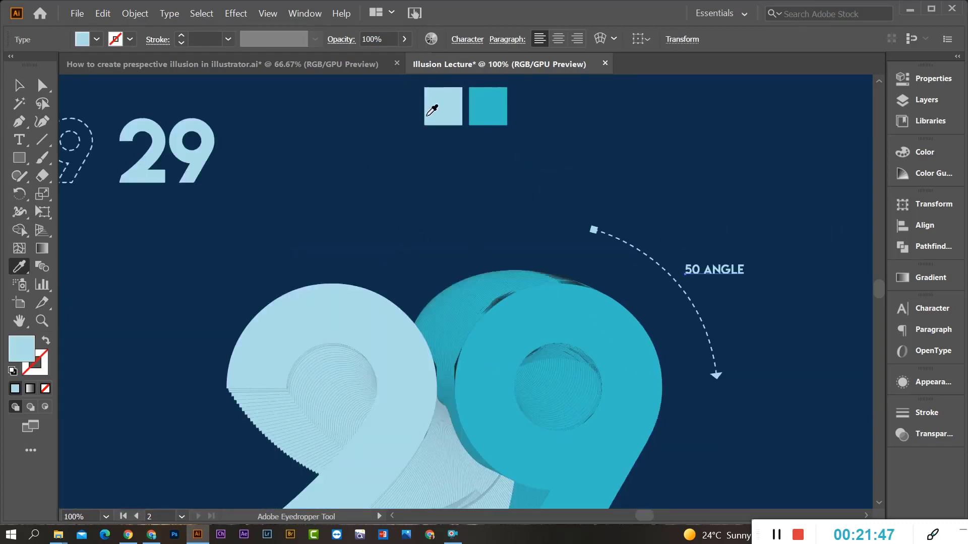
Scale the "50 ANGLE" label down slightly, nudge it a little lower beside the dashed arc, and deselect it
key("v")
scroll(766, 285, "up", 2)
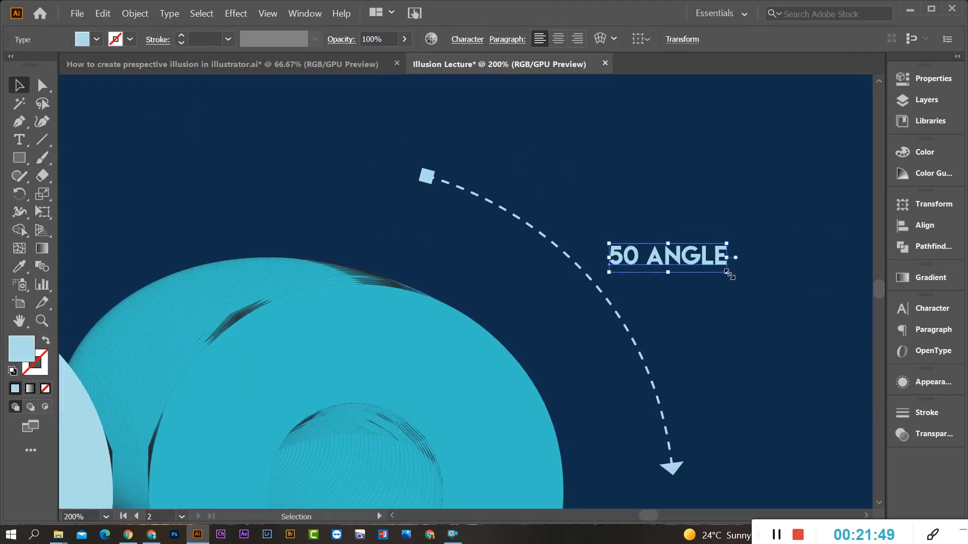
left_click(718, 271)
left_click_drag(700, 268, 694, 282)
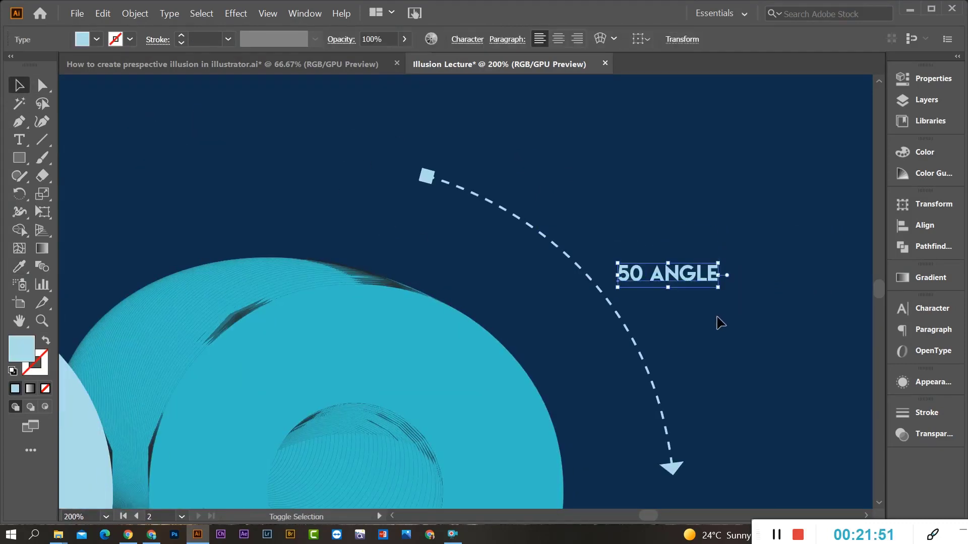
left_click(719, 330)
Save the document as Illusion Lecture in the QUICK LEARNING DSF folder, in Illustrator 2020 format with PDF compatibility
scroll(721, 331, "down", 5)
scroll(726, 333, "down", 1)
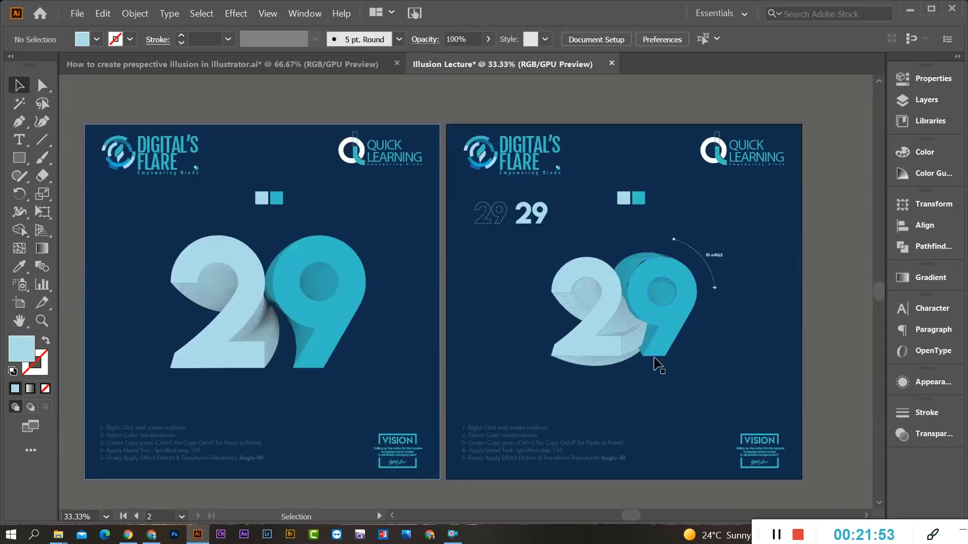
scroll(606, 352, "down", 1)
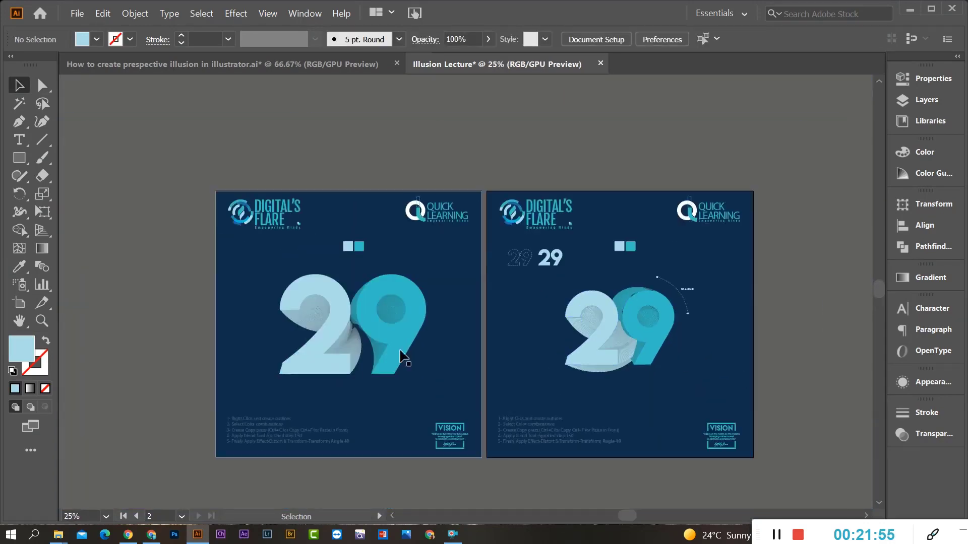
scroll(404, 359, "up", 1)
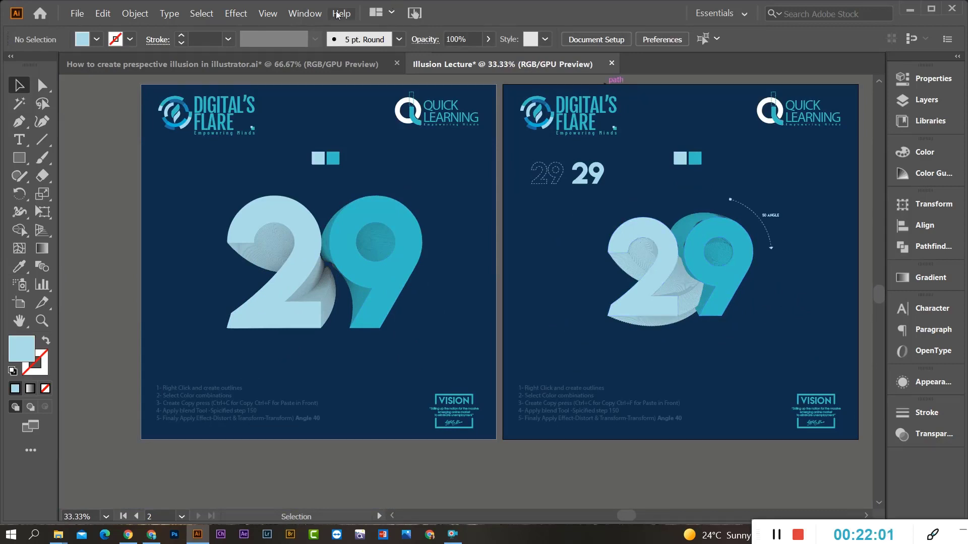
left_click(75, 13)
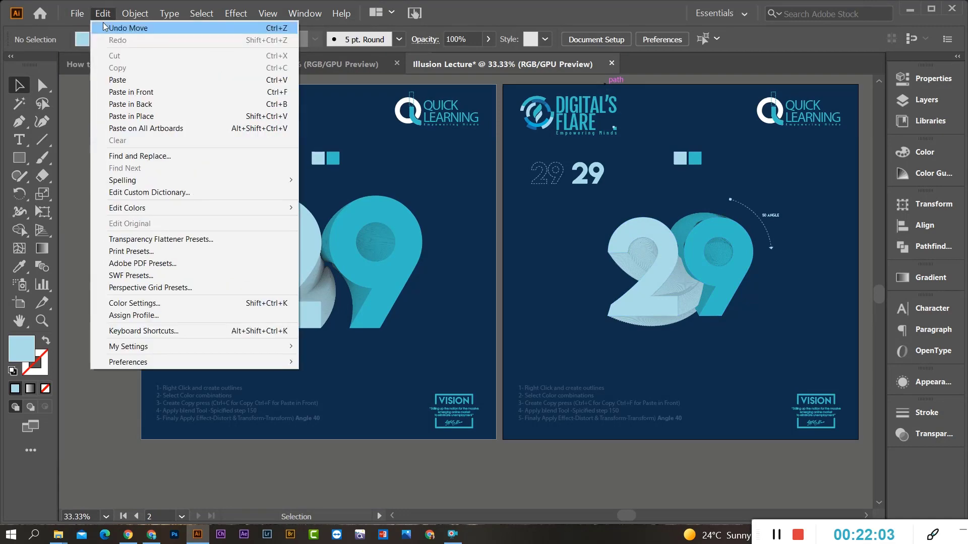
left_click(96, 103)
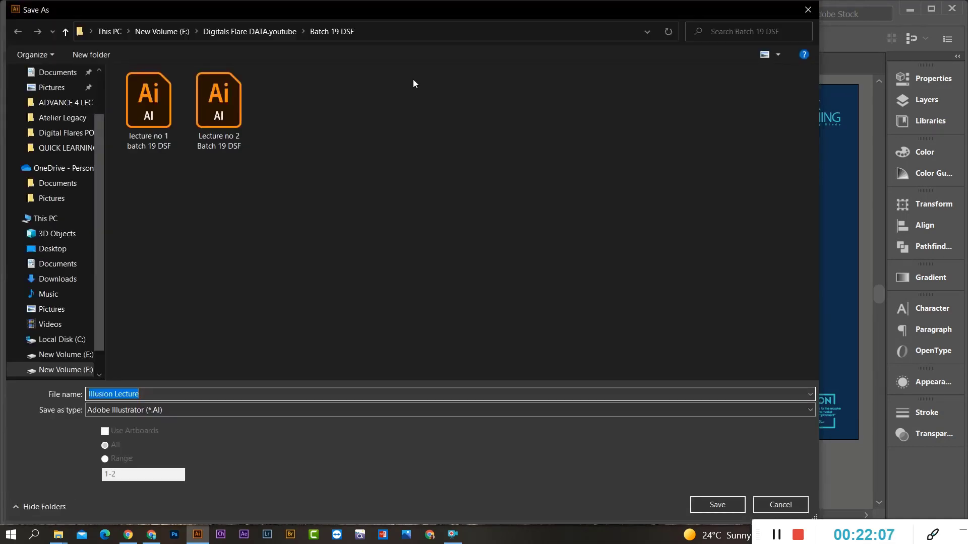
left_click(66, 32)
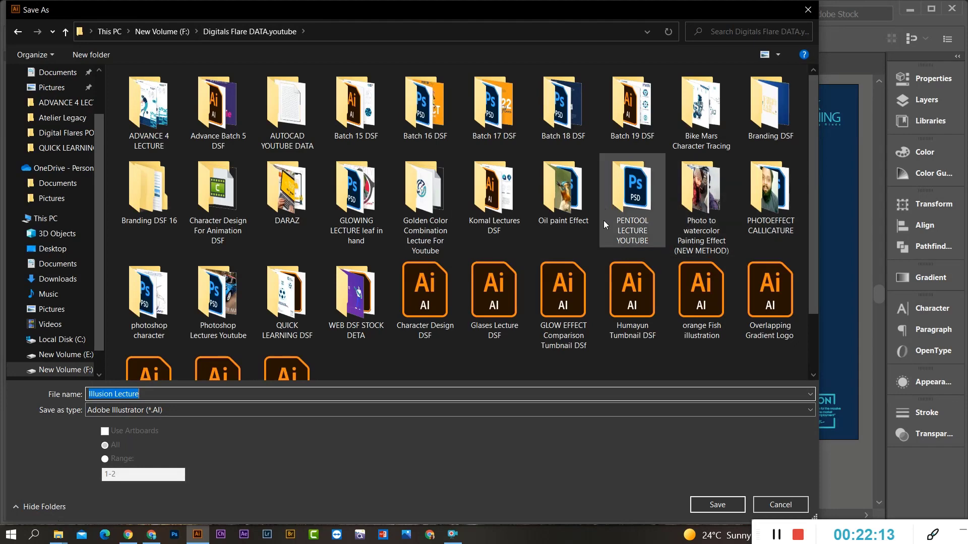
double_click(291, 310)
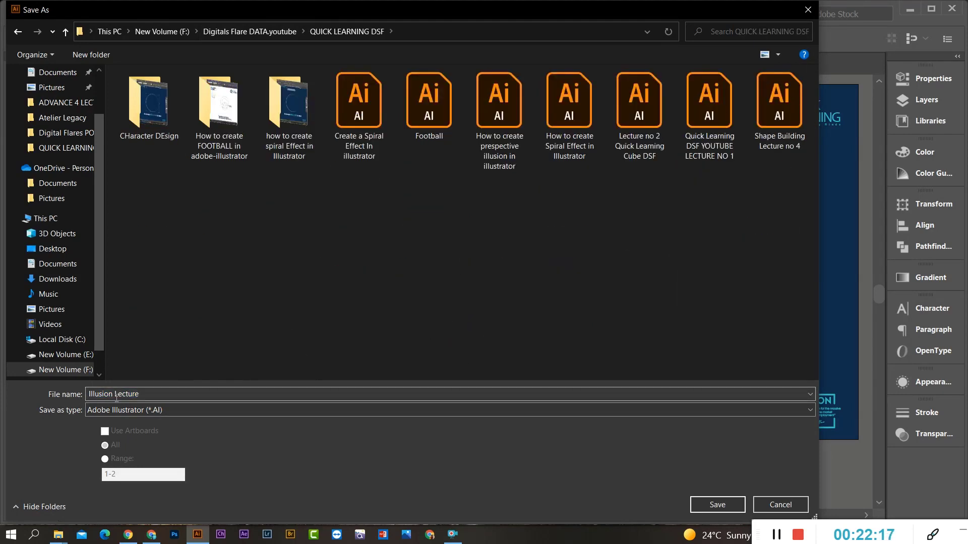
left_click(717, 505)
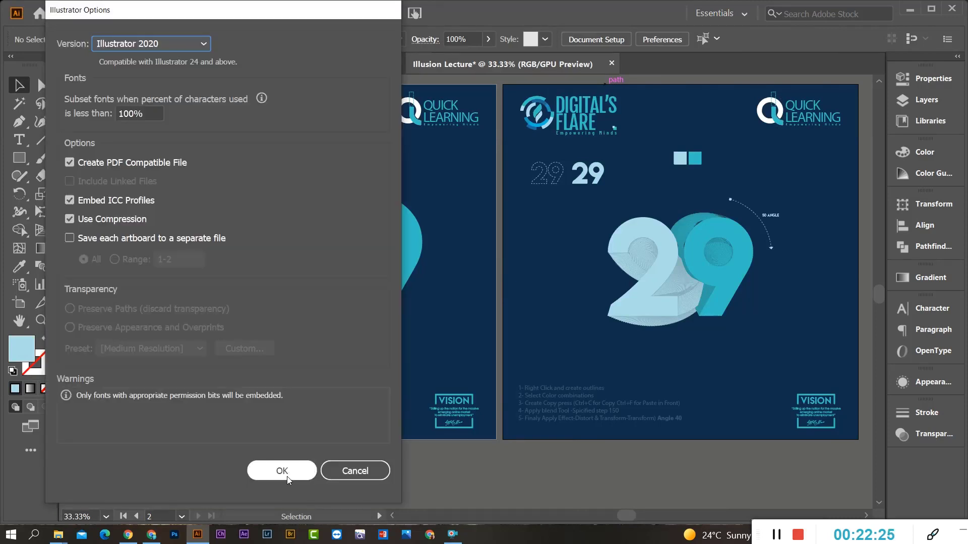
left_click(287, 476)
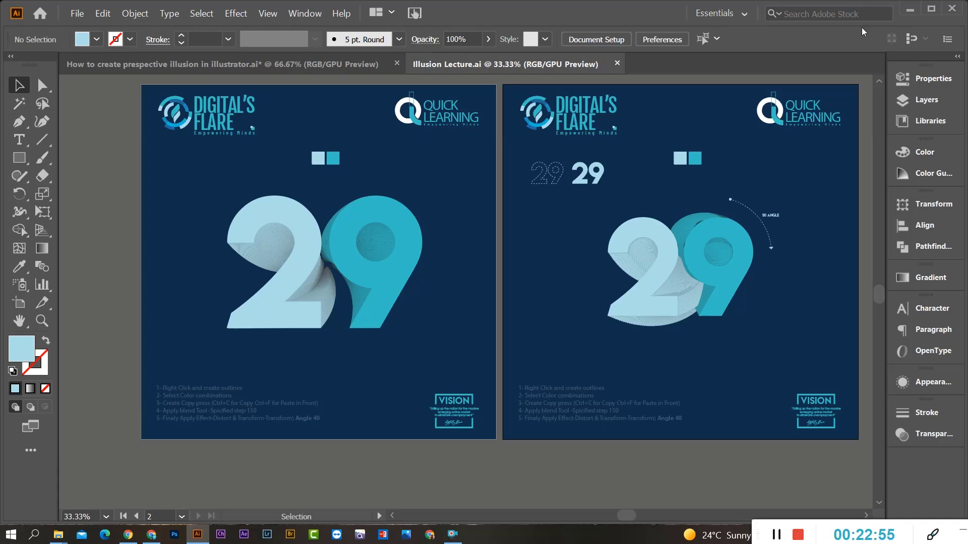
Export both artboards together as a single RGB JPEG named Illusion Lecture, at maximum quality and medium 150 ppi resolution
left_click(70, 15)
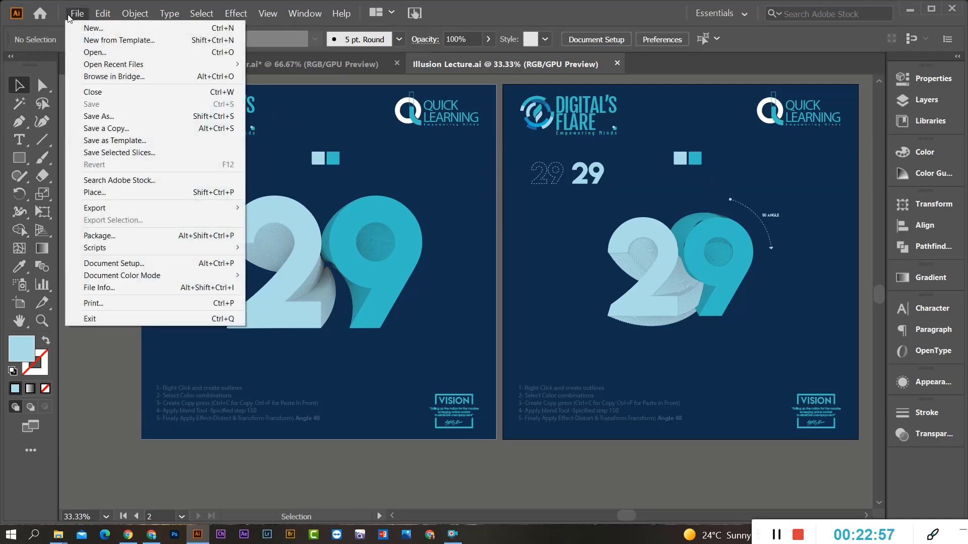
mouse_move(132, 204)
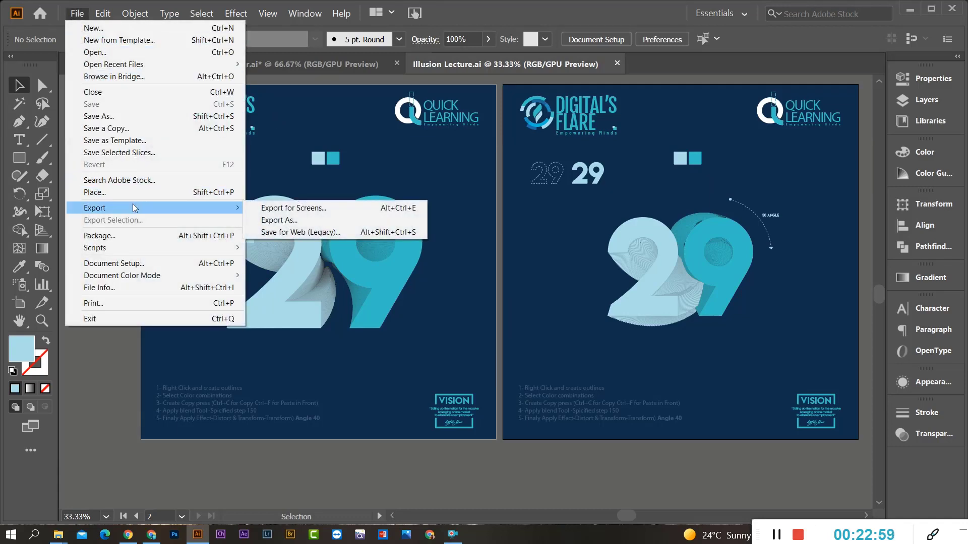
left_click(278, 220)
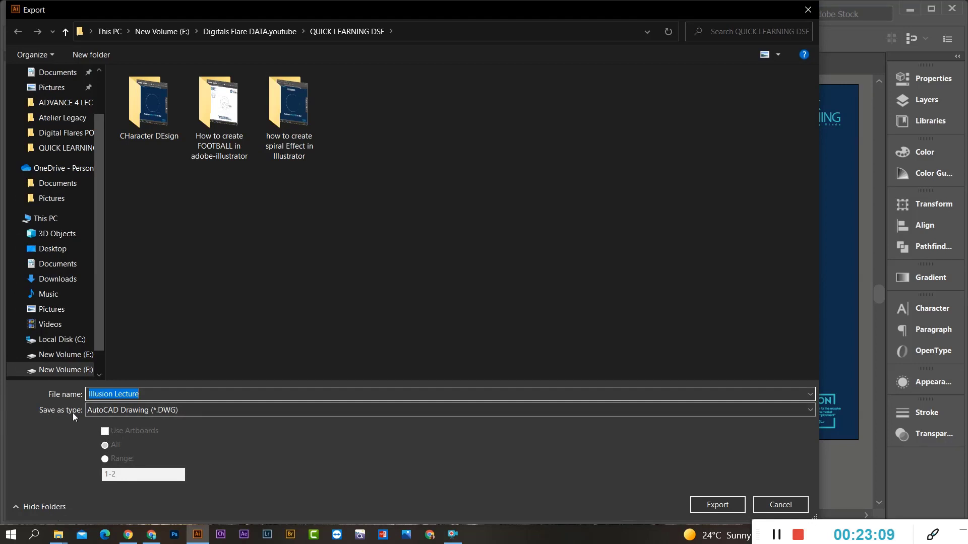
left_click(811, 410)
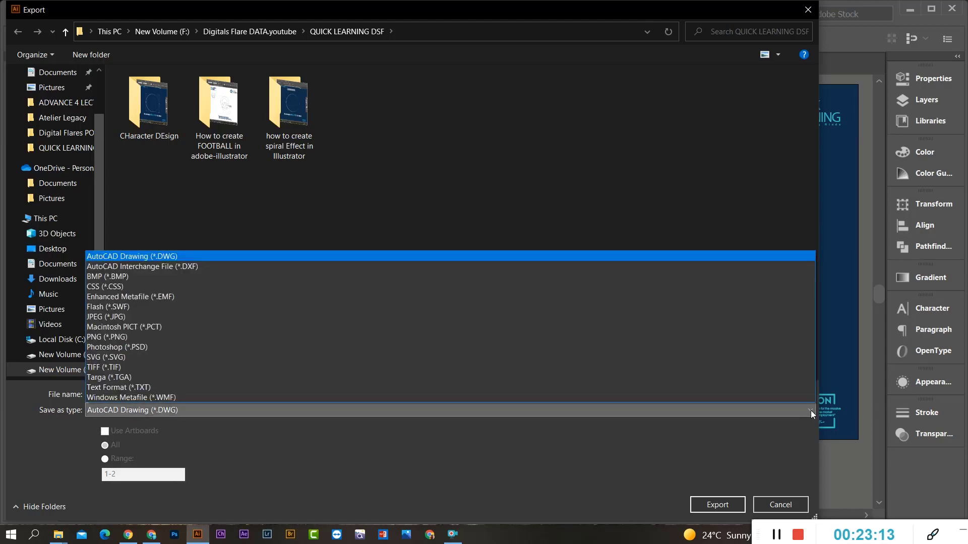
left_click(98, 318)
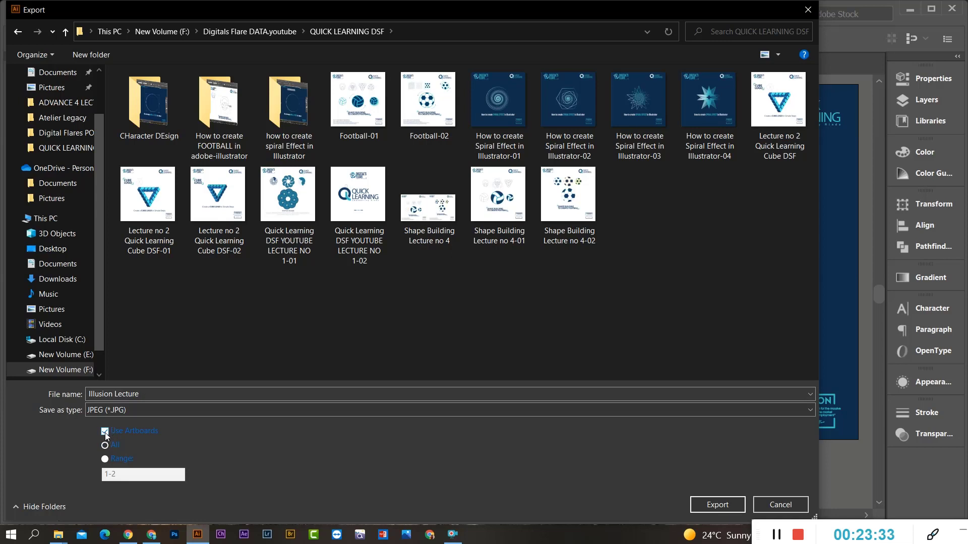
left_click(148, 432)
left_click(718, 504)
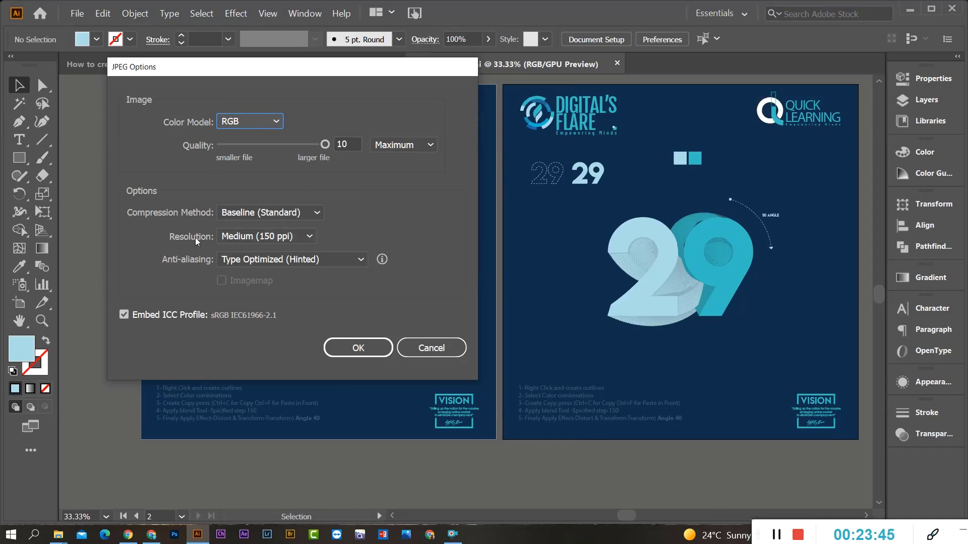
left_click(352, 349)
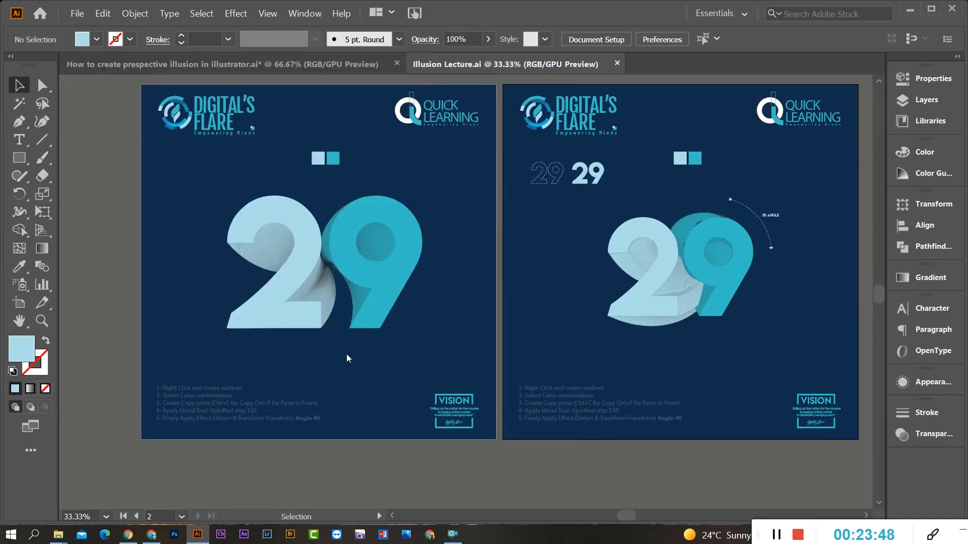
Switch to File Explorer and open the exported Illusion Lecture JPEG in Photos to check how the artboards were exported
mouse_move(58, 534)
left_click(106, 506)
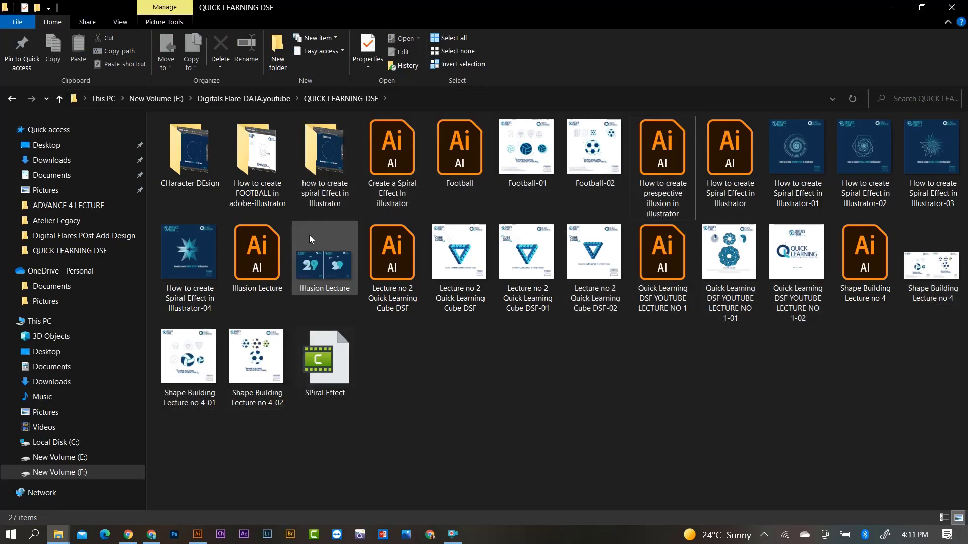
double_click(310, 272)
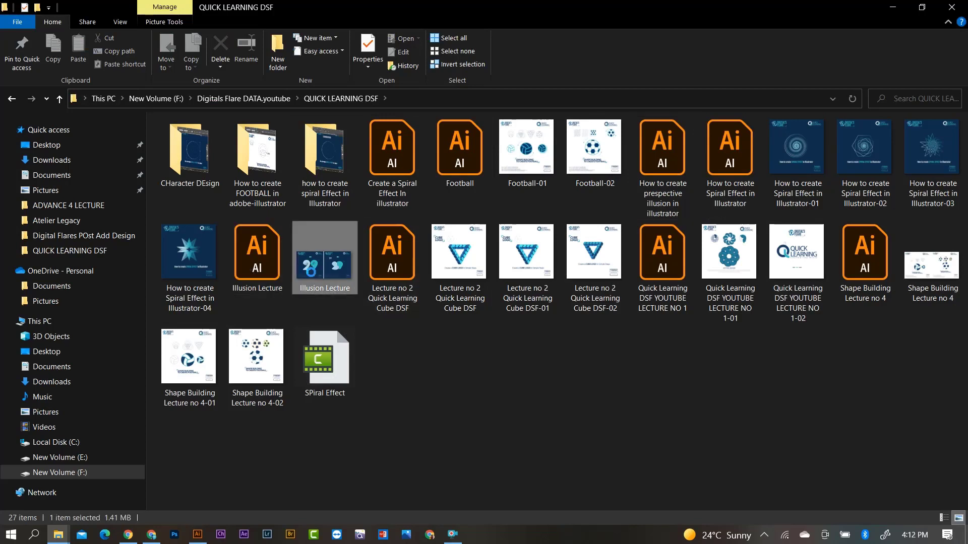
left_click(316, 276)
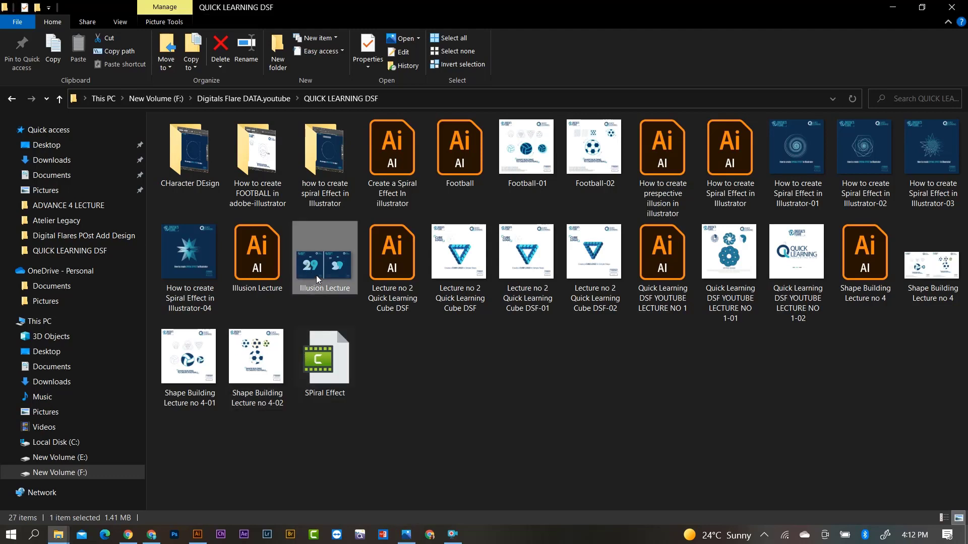
left_click(406, 537)
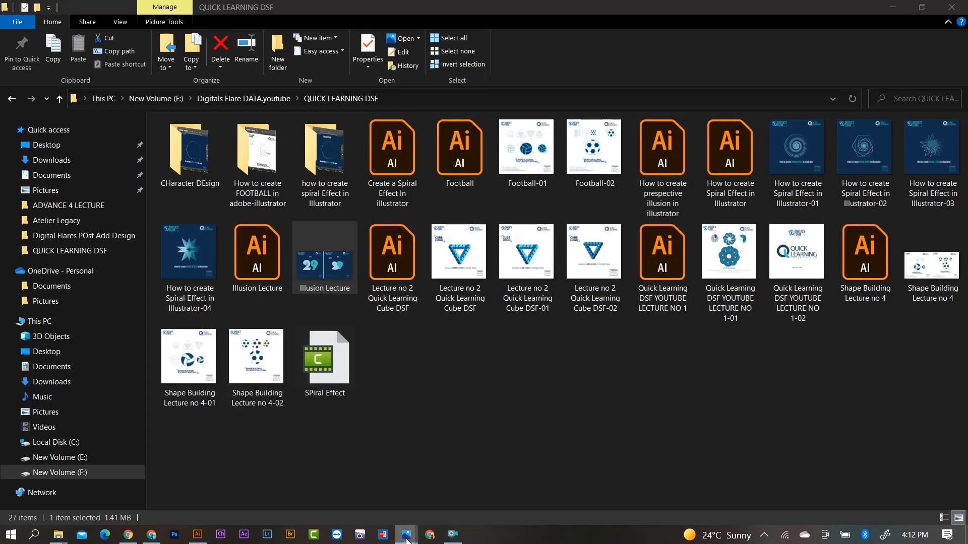
left_click(951, 7)
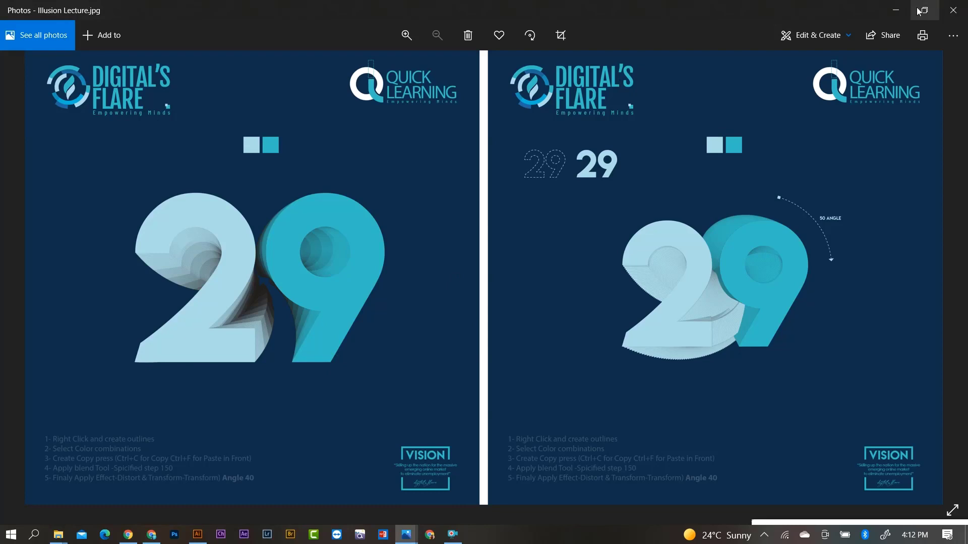
Switch back to Illustrator and export all artboards as separate RGB JPEGs named Illusion Lecture, at maximum quality and 150 ppi
left_click(198, 535)
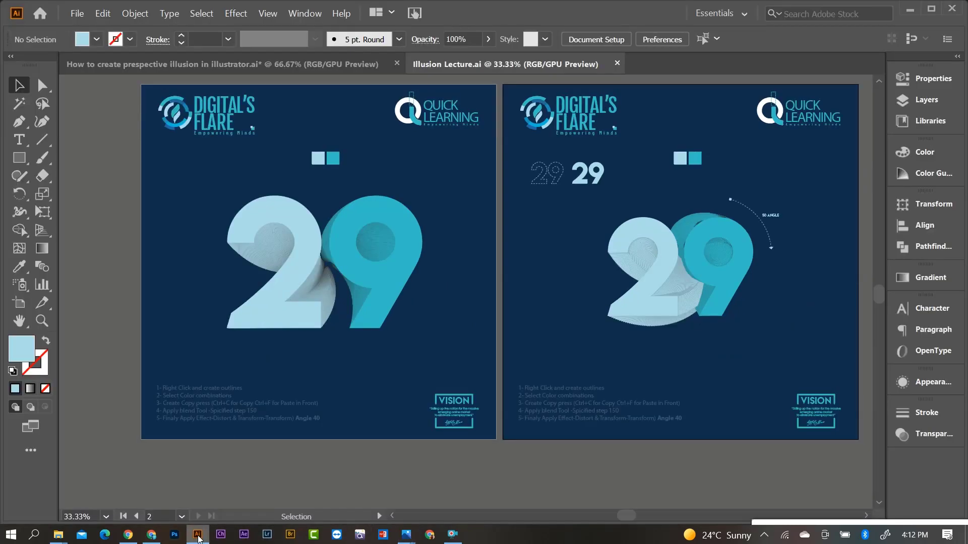
left_click(77, 13)
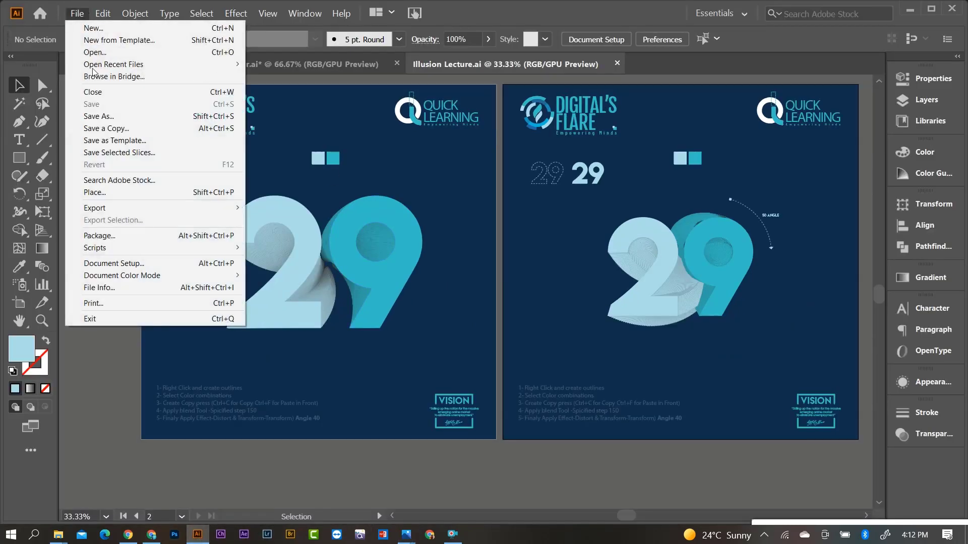
mouse_move(113, 208)
left_click(289, 224)
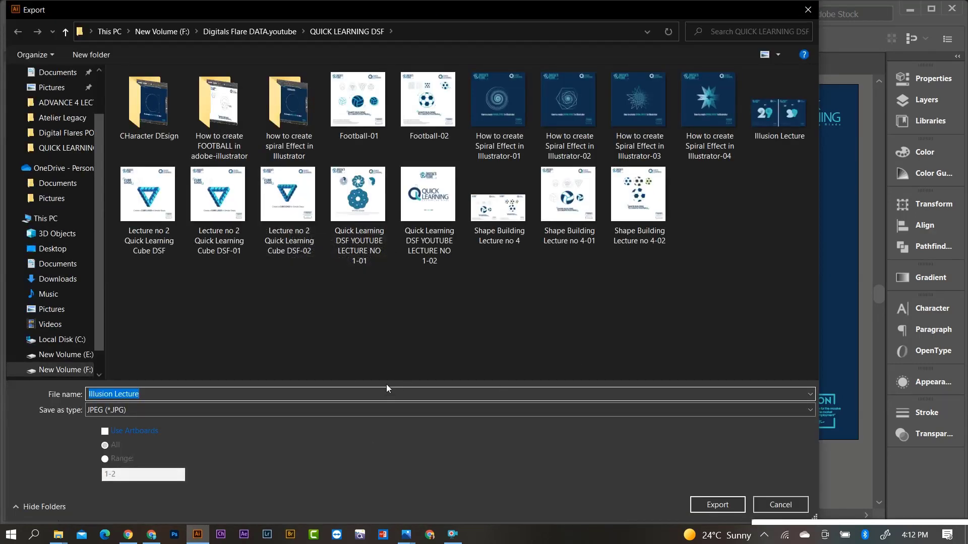
left_click(105, 431)
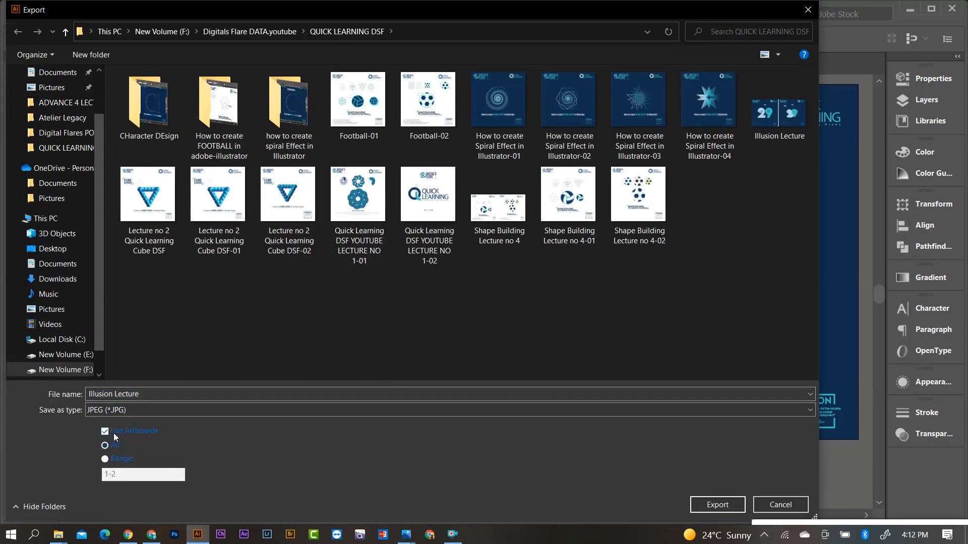
left_click(717, 505)
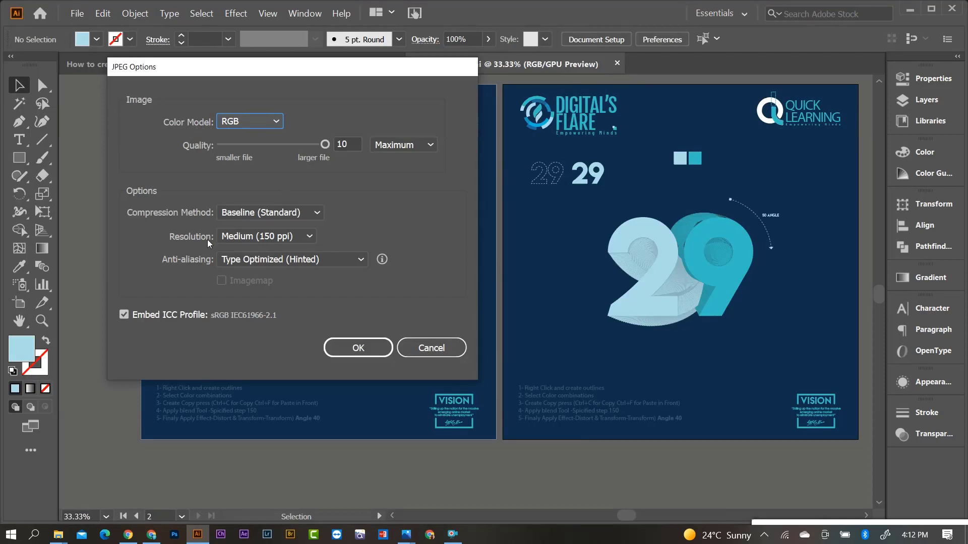
left_click(368, 353)
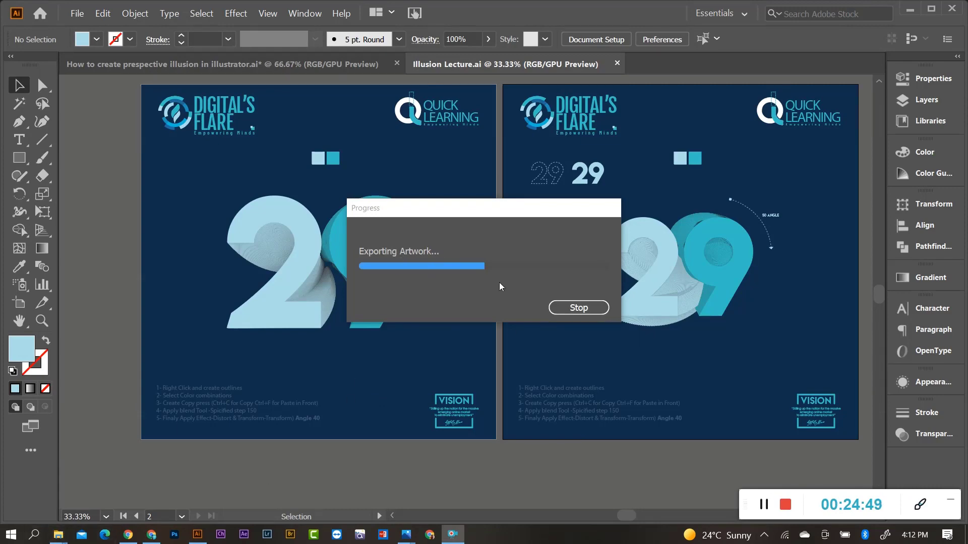
Switch to File Explorer, review the exported Illusion Lecture-01 and Illusion Lecture-02 images in Photos, and close the viewer
mouse_move(58, 534)
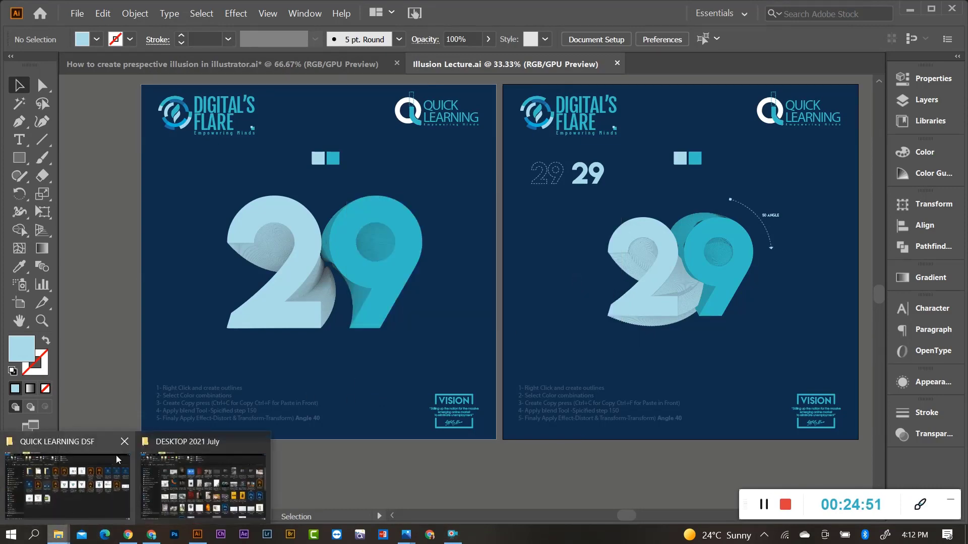
left_click(58, 499)
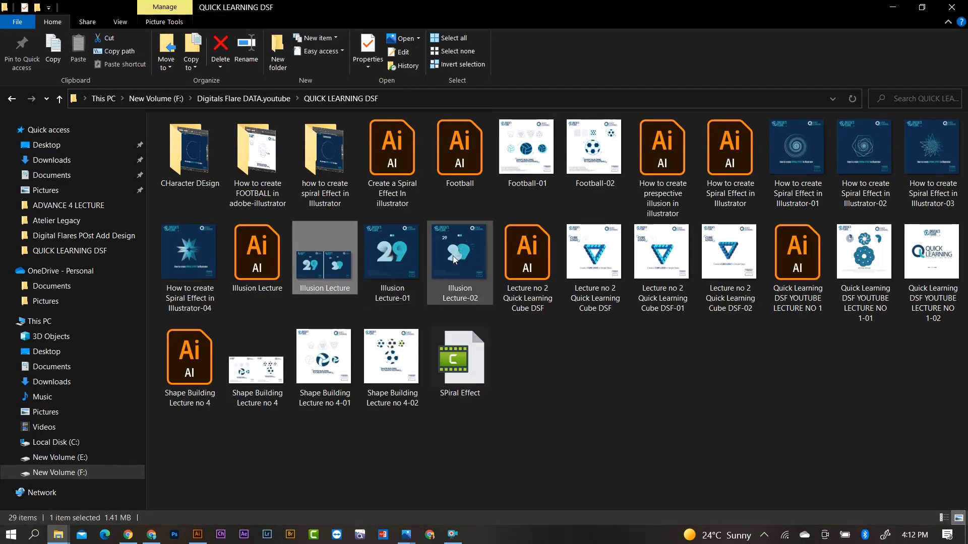
double_click(407, 253)
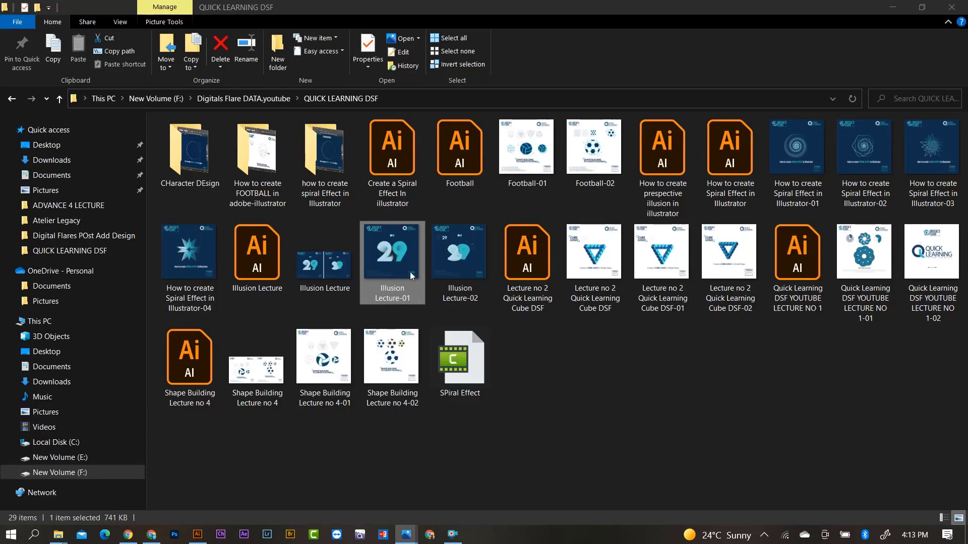
mouse_move(406, 534)
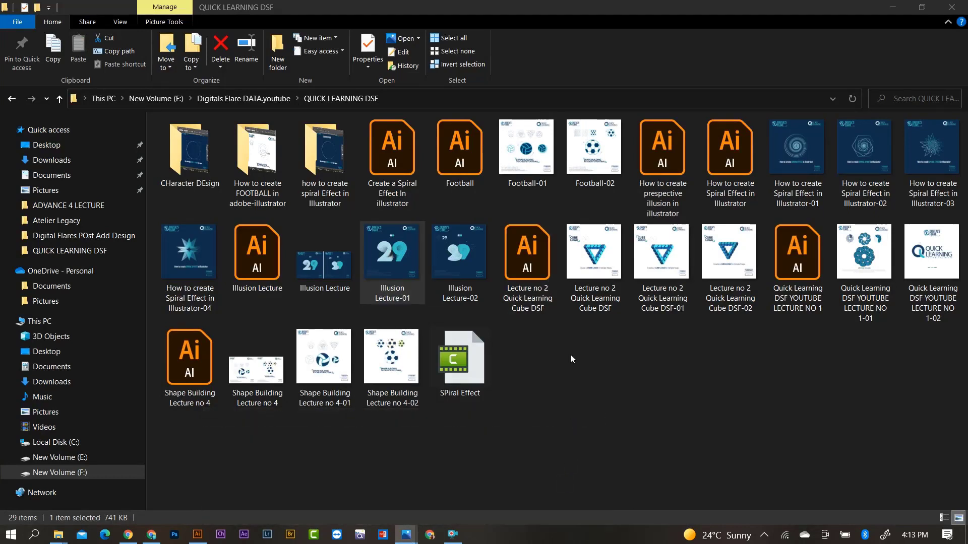
left_click(905, 10)
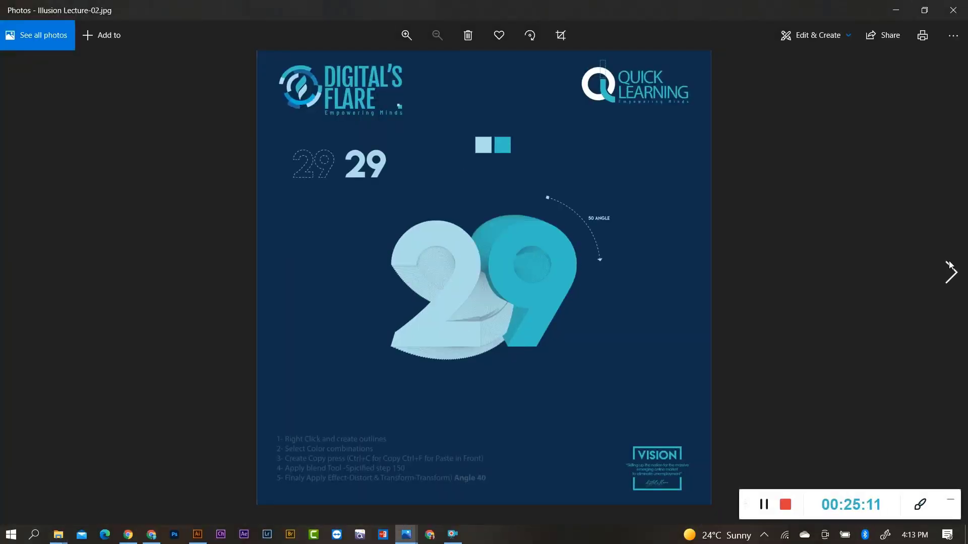
left_click(950, 270)
left_click(955, 267)
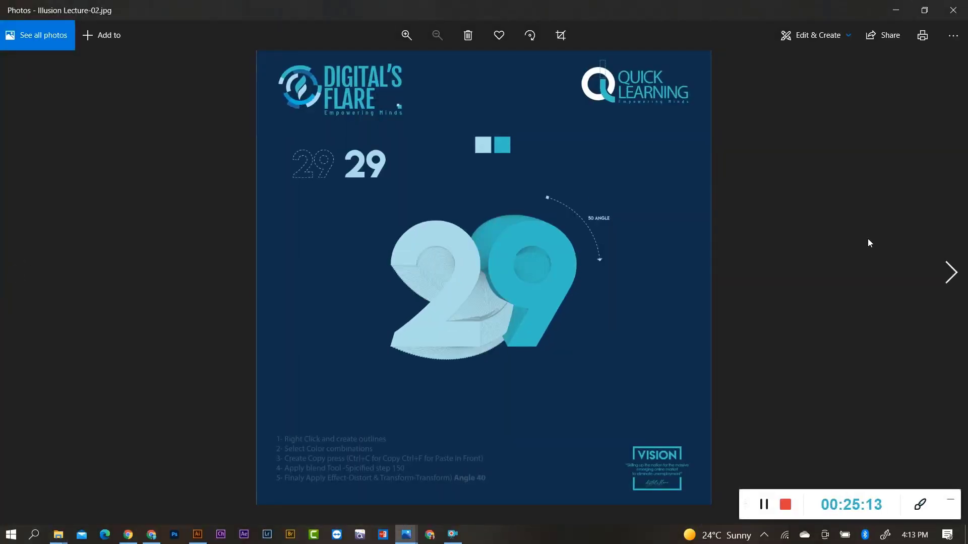
left_click(953, 10)
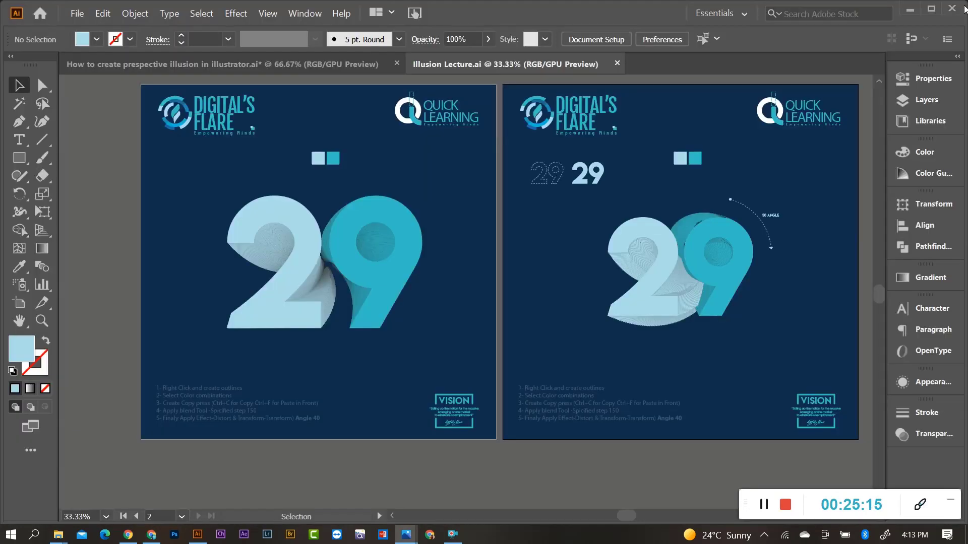